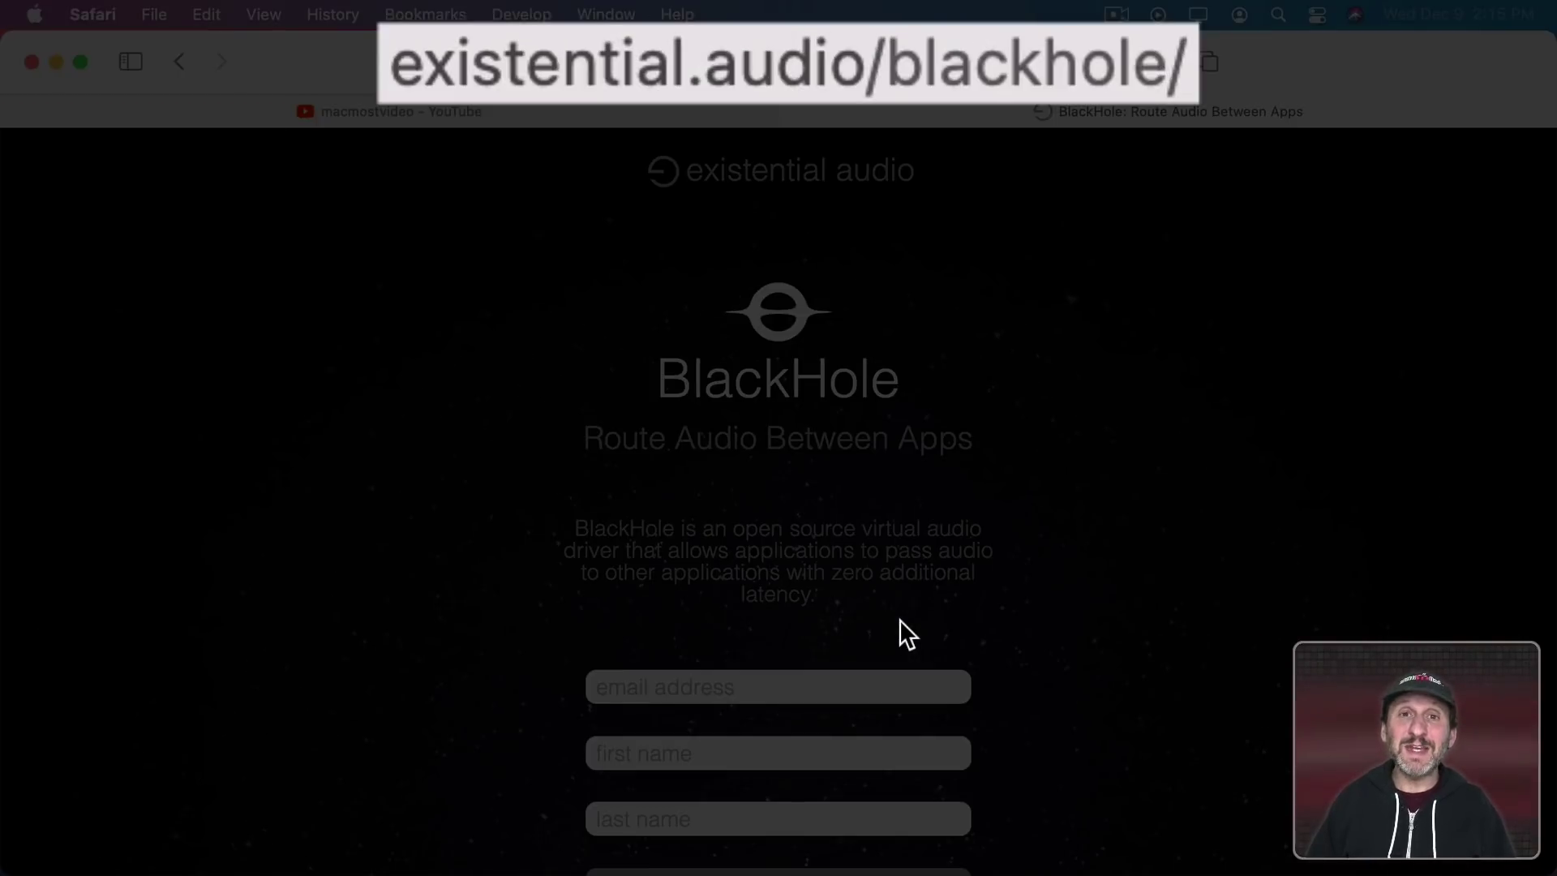
# Scroll down the BlackHole page to reach the Download button.
pyautogui.scroll(-5, 902, 626)
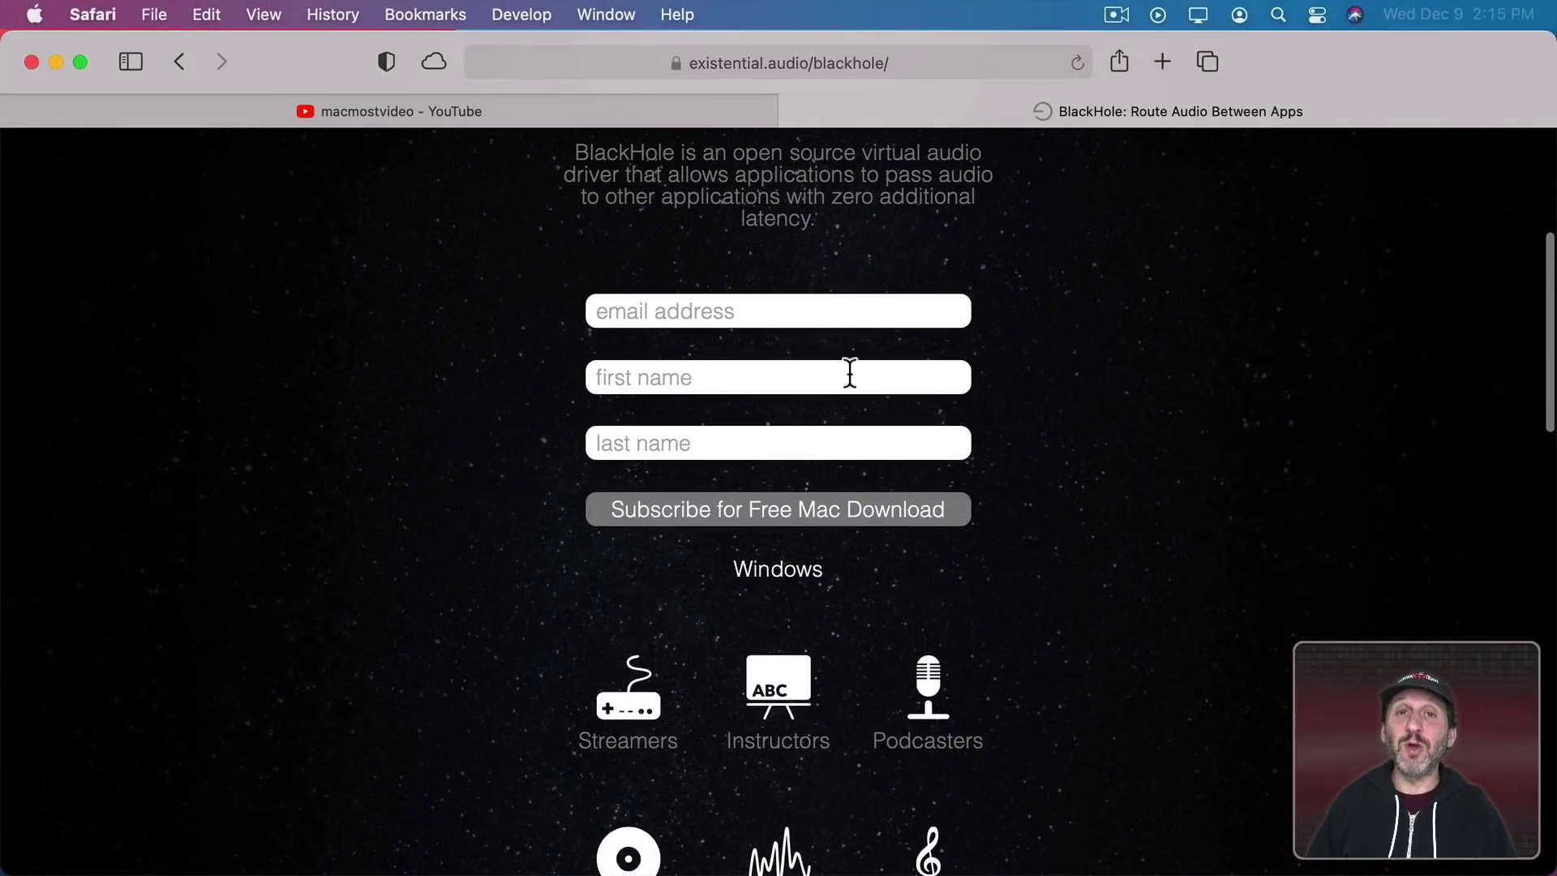
pyautogui.scroll(-15, 976, 550)
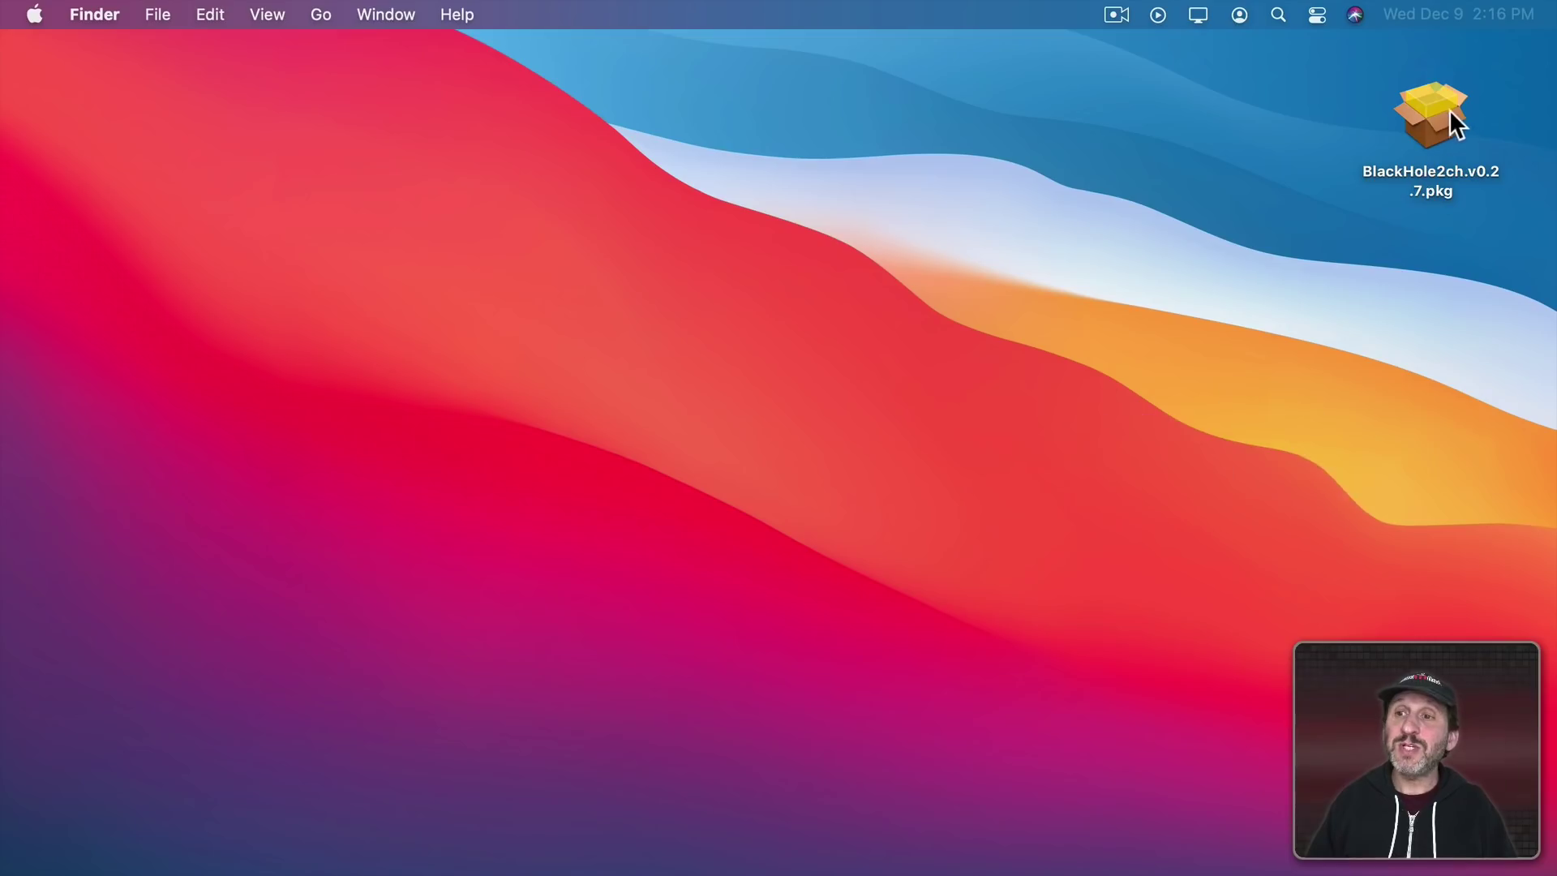
# Launch the BlackHole2ch.v0.2.7.pkg installer and continue past its introduction.
pyautogui.doubleClick(1432, 109)
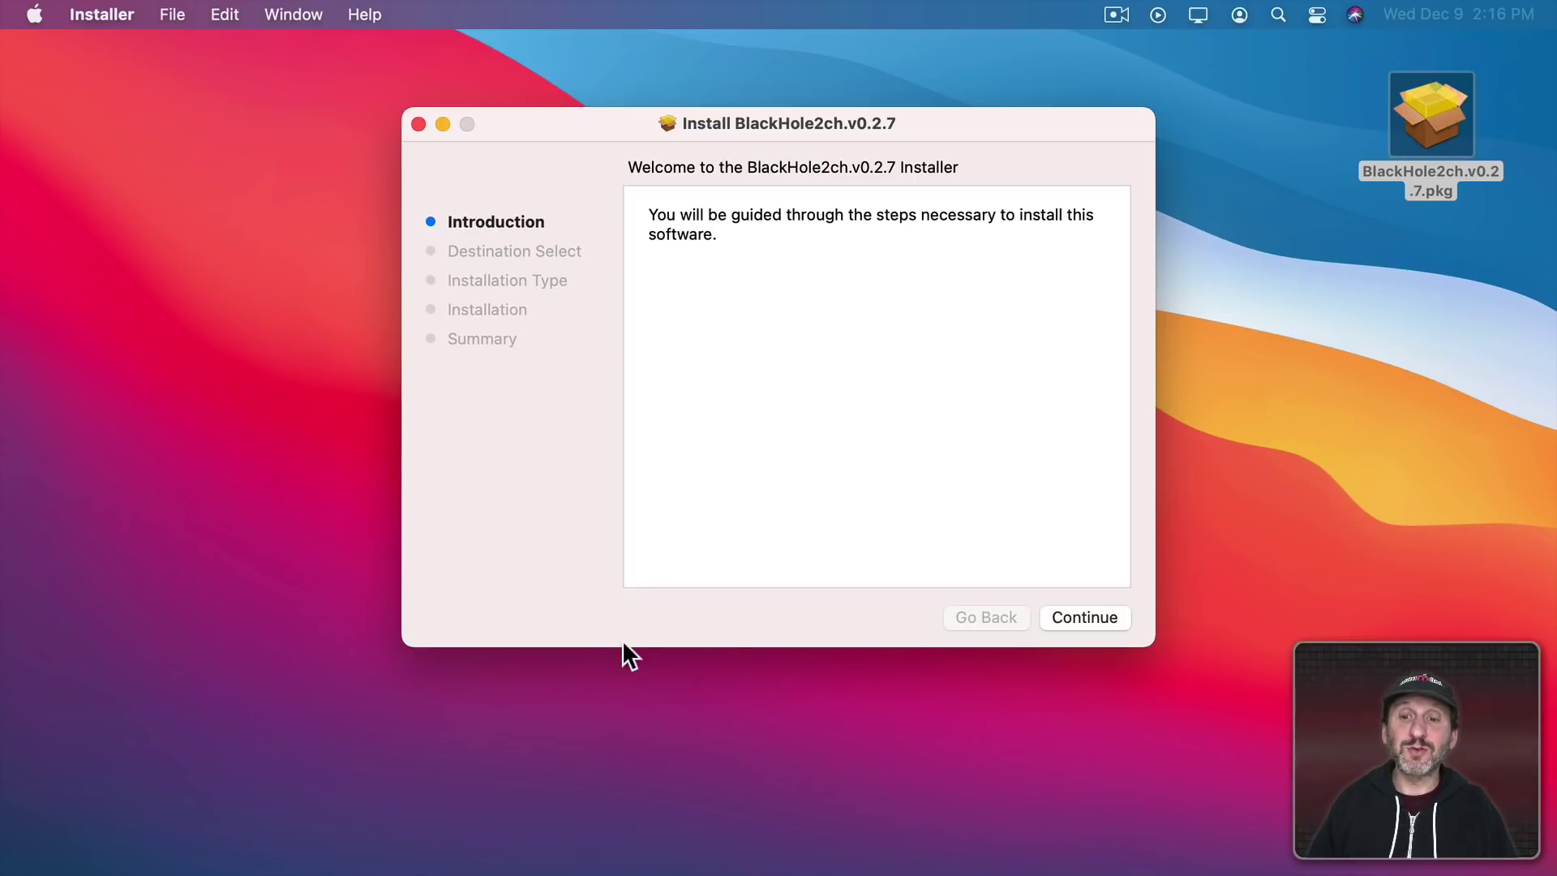
pyautogui.click(1085, 613)
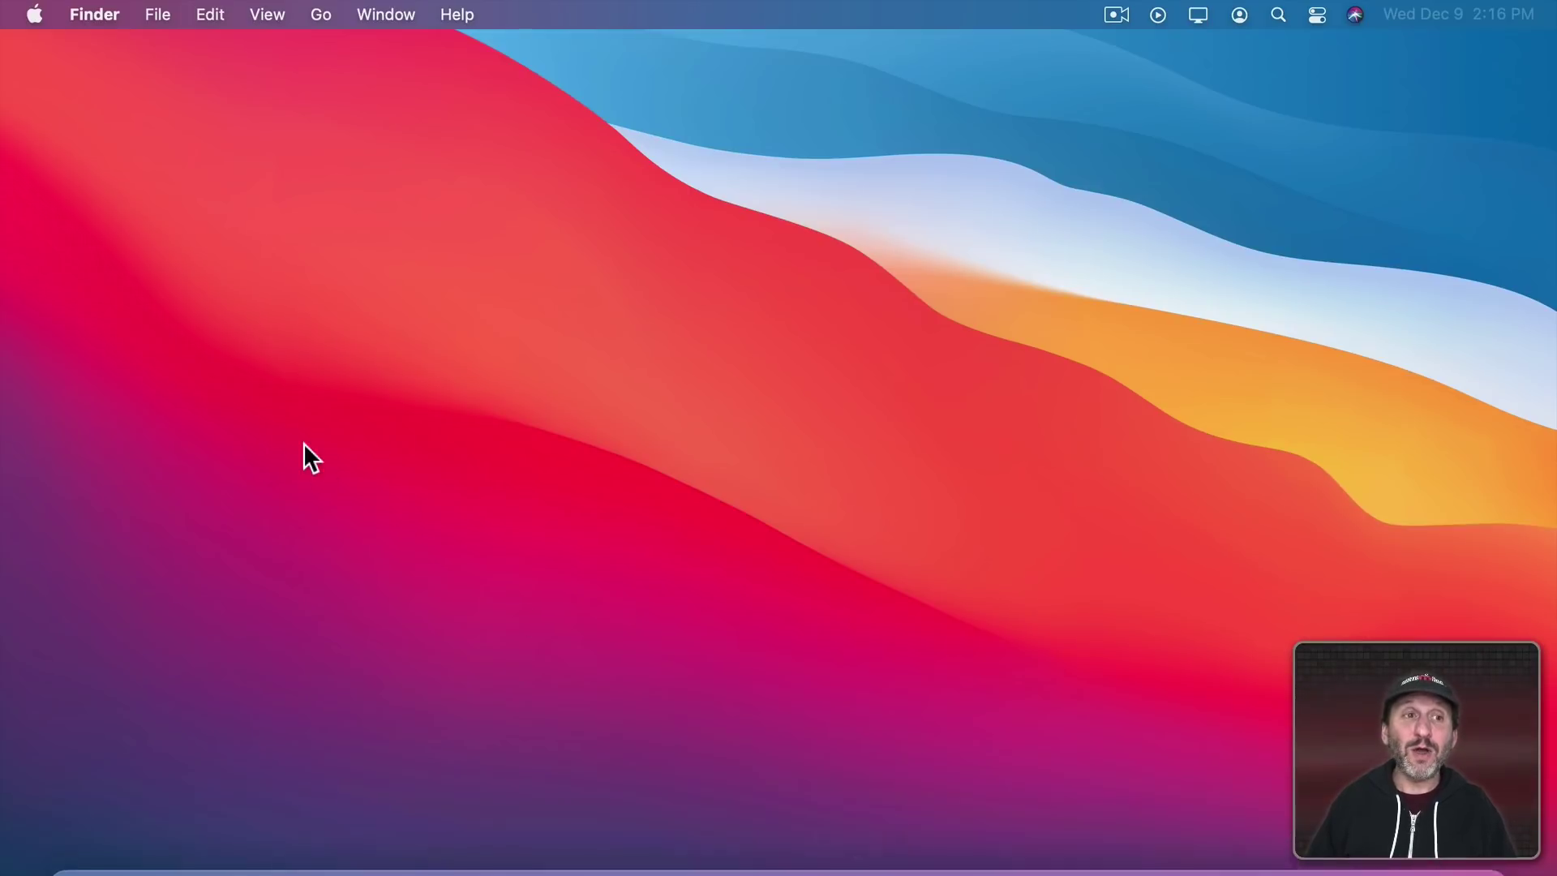
# Select BlackHole 2ch as the Sound output device, then quit System Preferences.
pyautogui.click(34, 13)
pyautogui.click(57, 88)
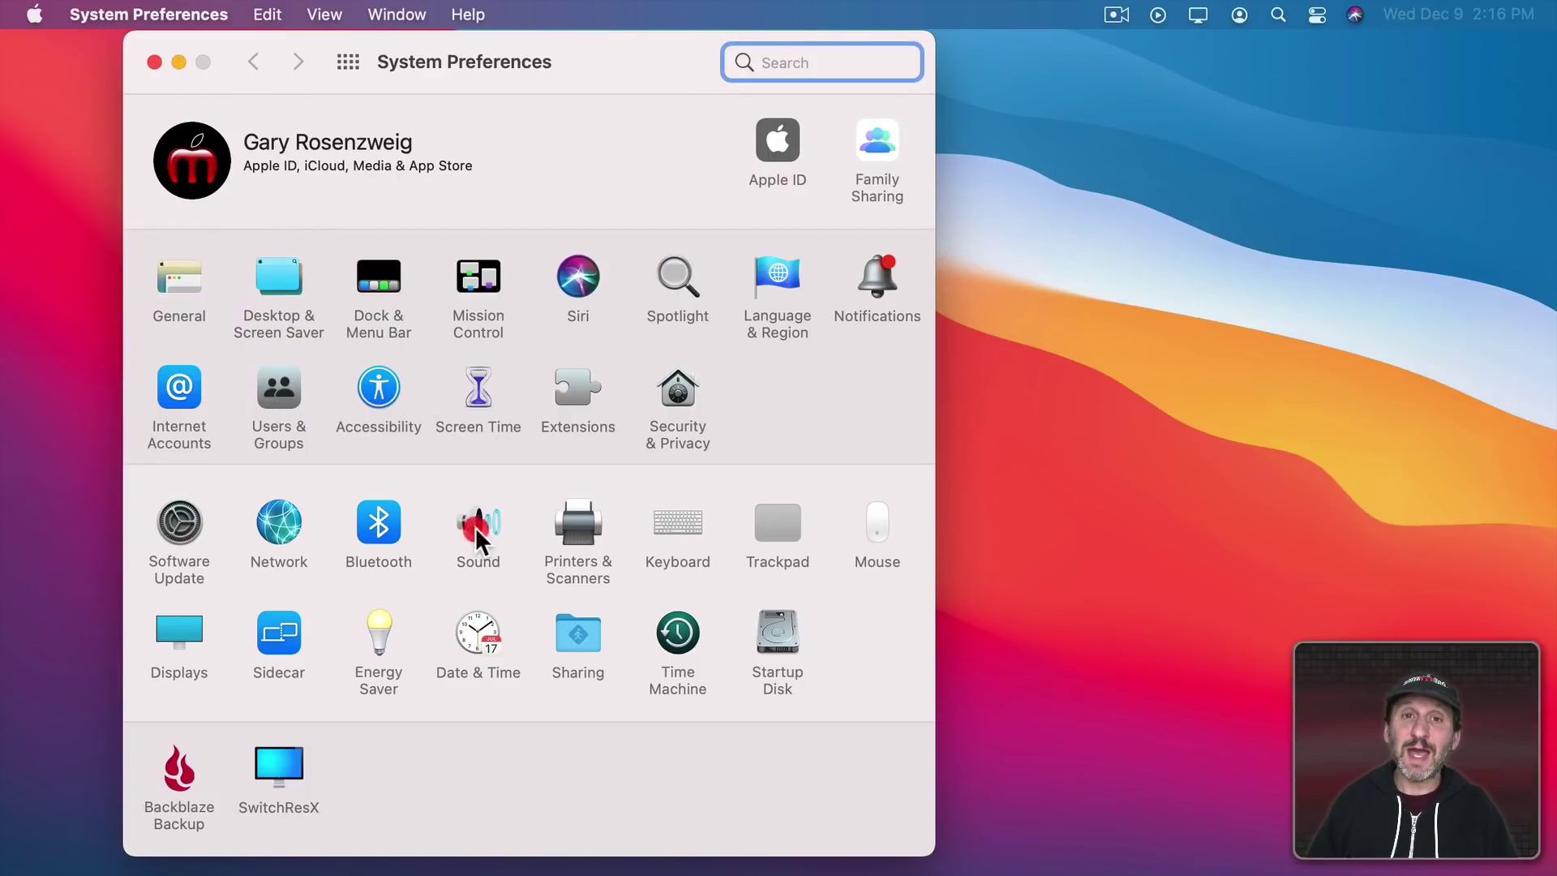
pyautogui.click(477, 532)
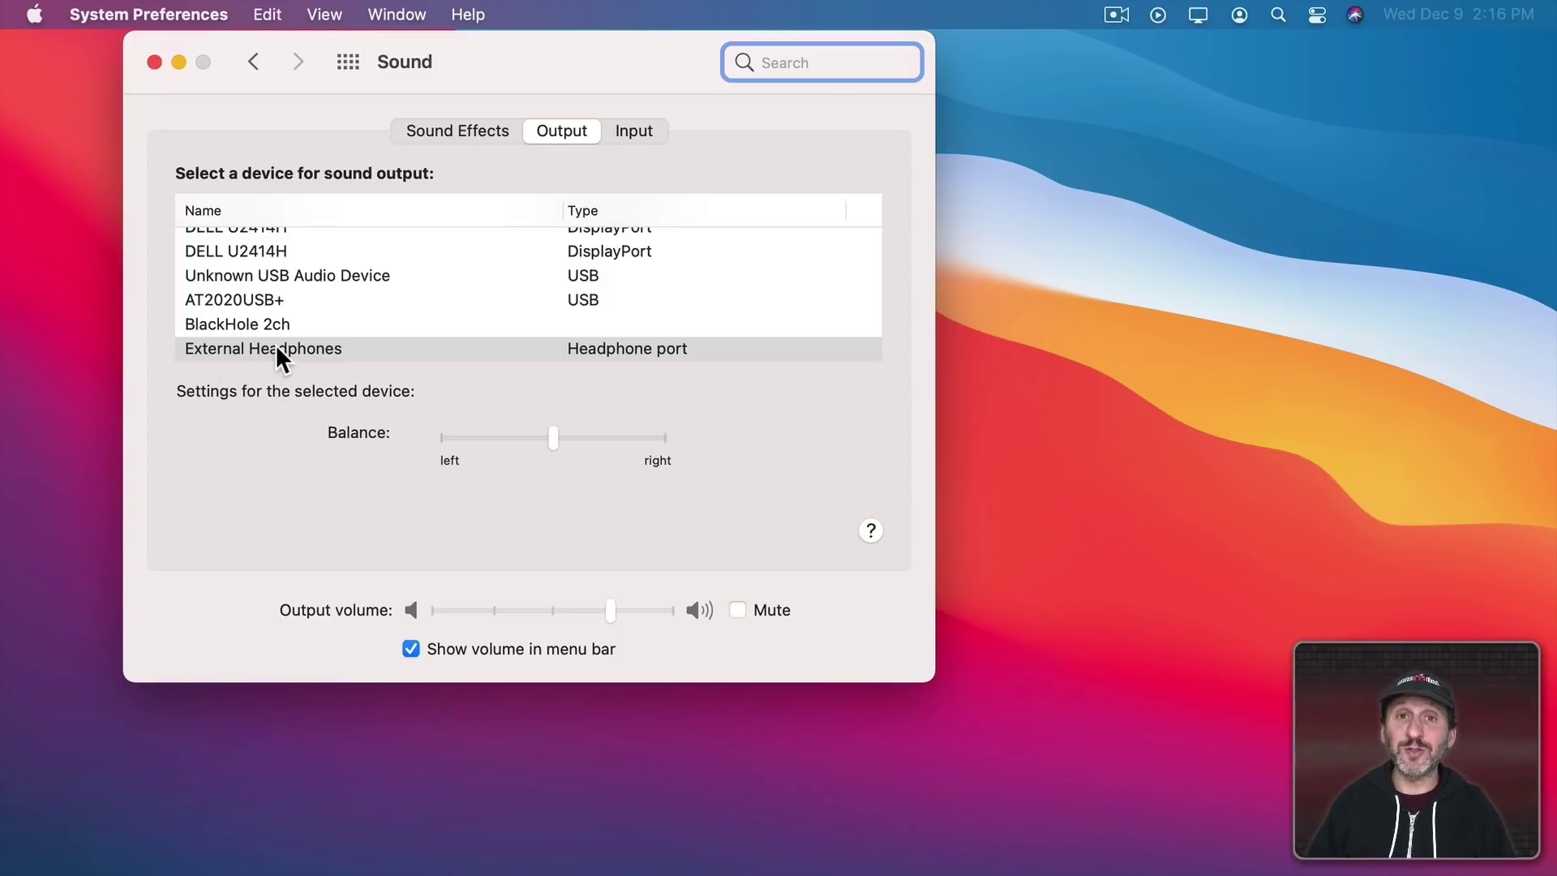
pyautogui.scroll(-2, 275, 344)
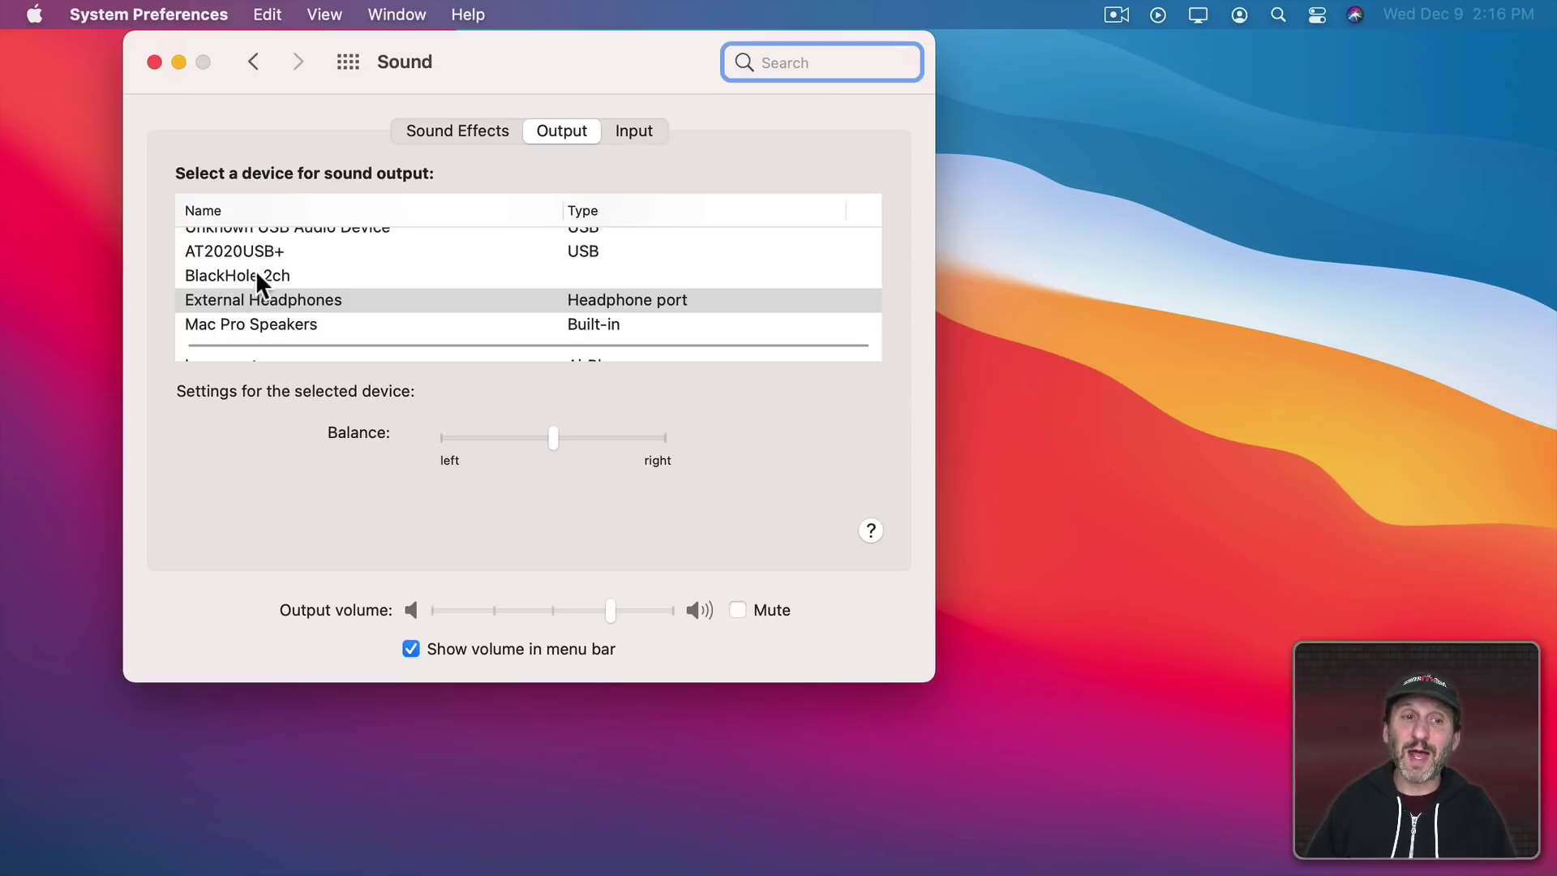
pyautogui.click(278, 280)
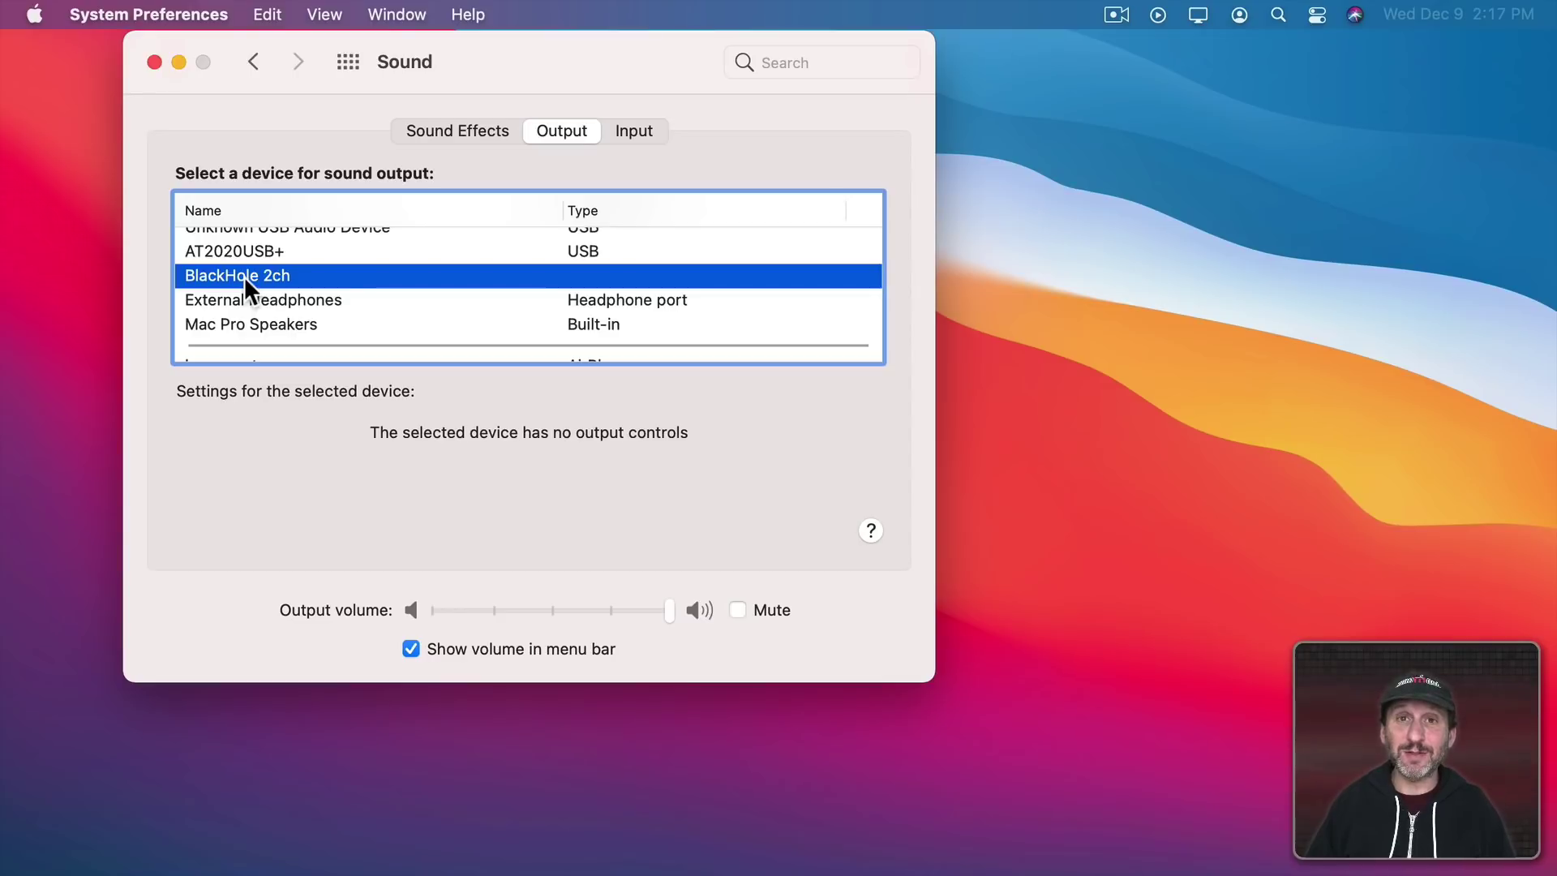
pyautogui.press('super+q')
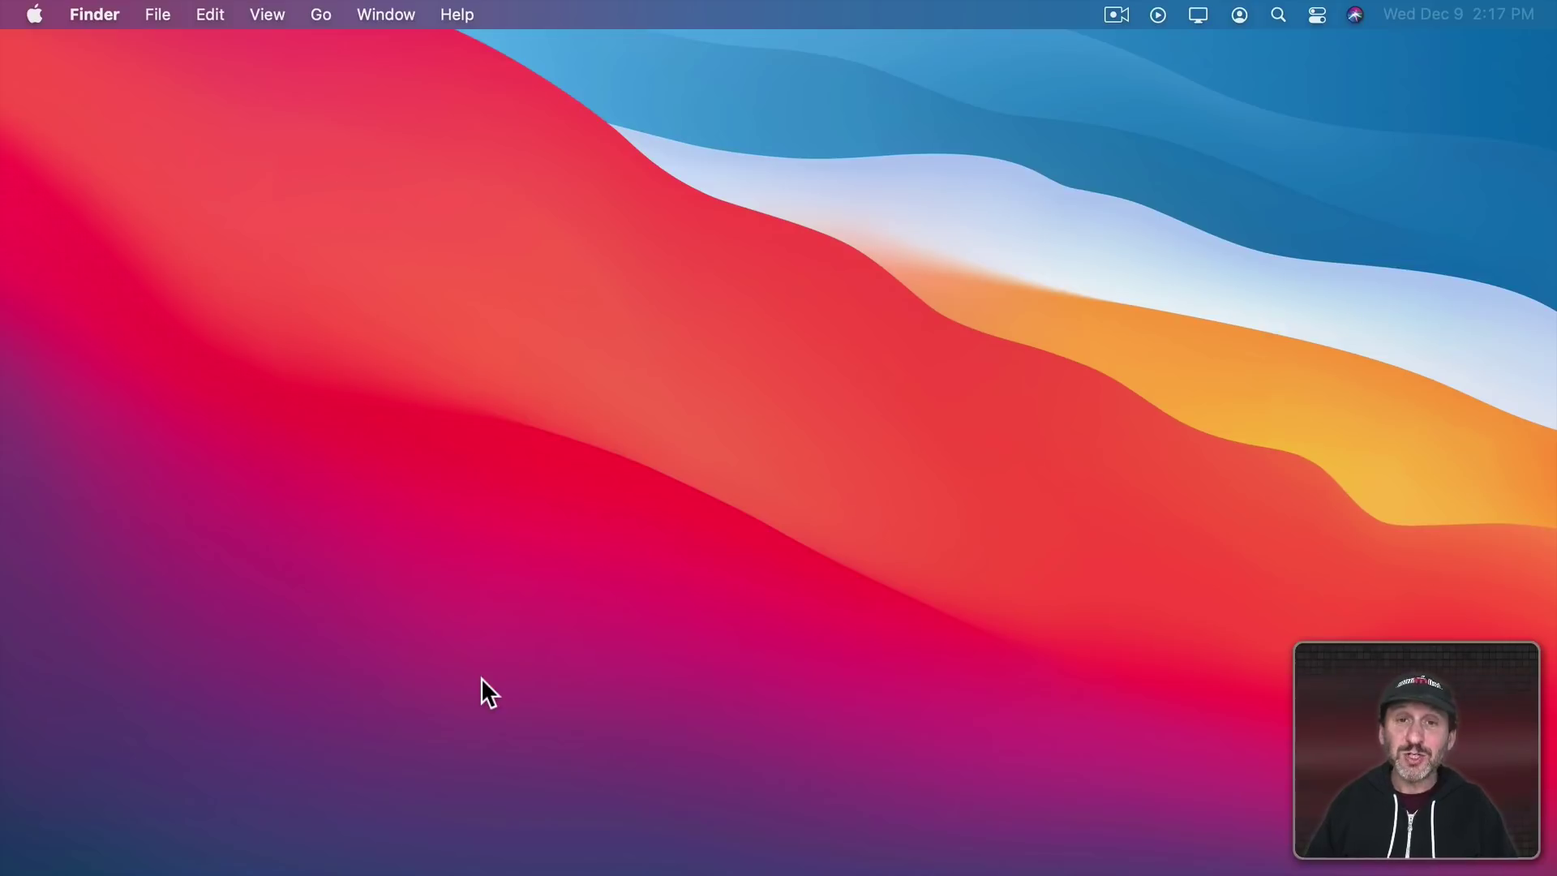
# Set the Shift+Cmd+5 capture toolbar to Record Entire Screen with BlackHole 2ch as microphone.
pyautogui.press('shift+super+5')
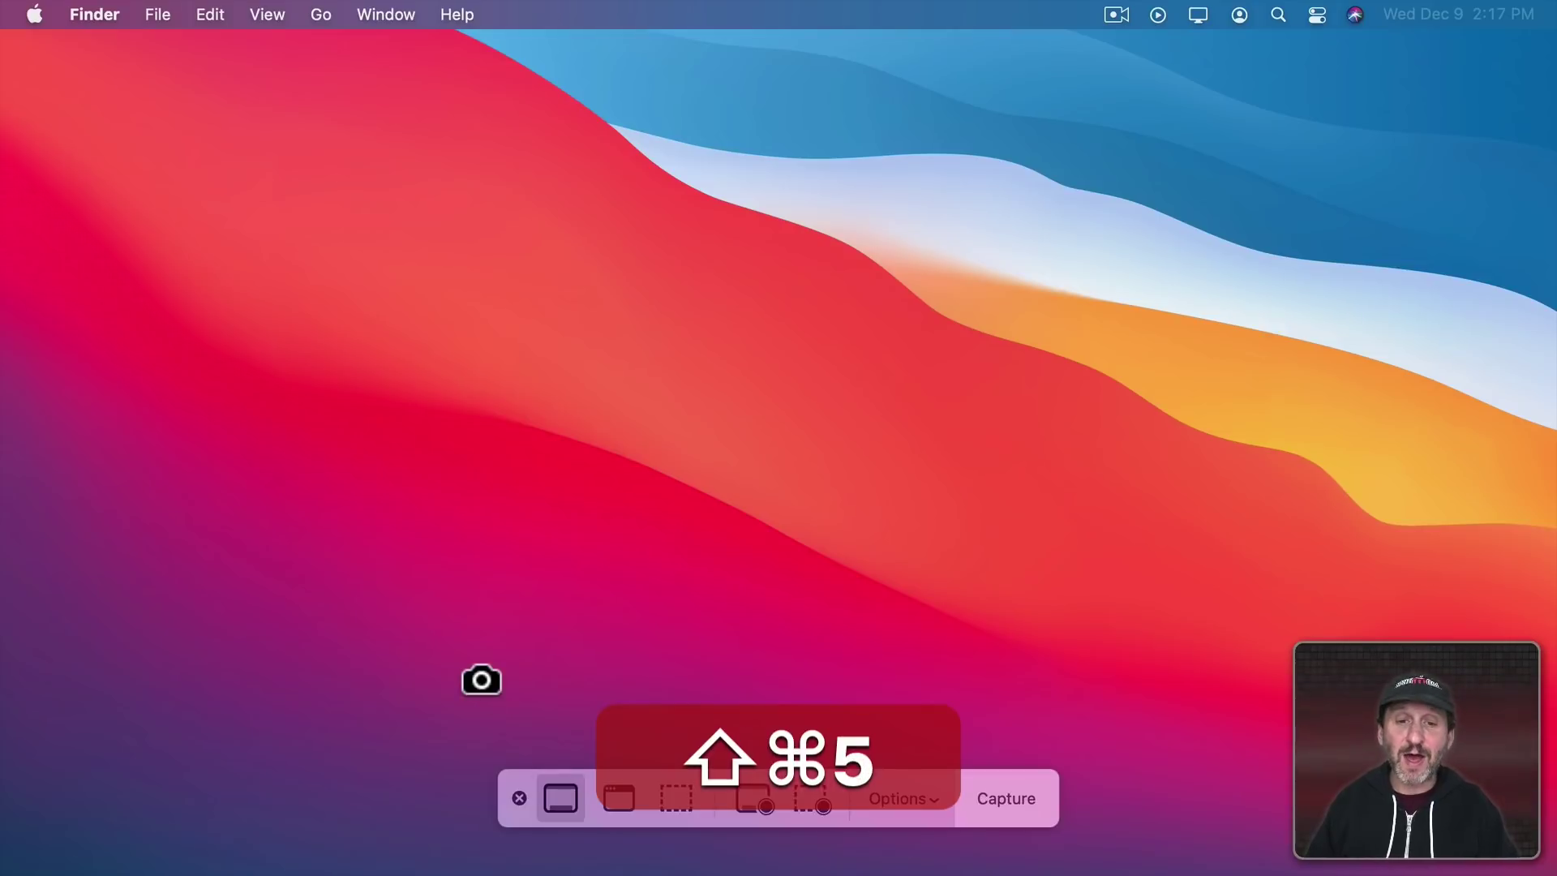
pyautogui.click(758, 795)
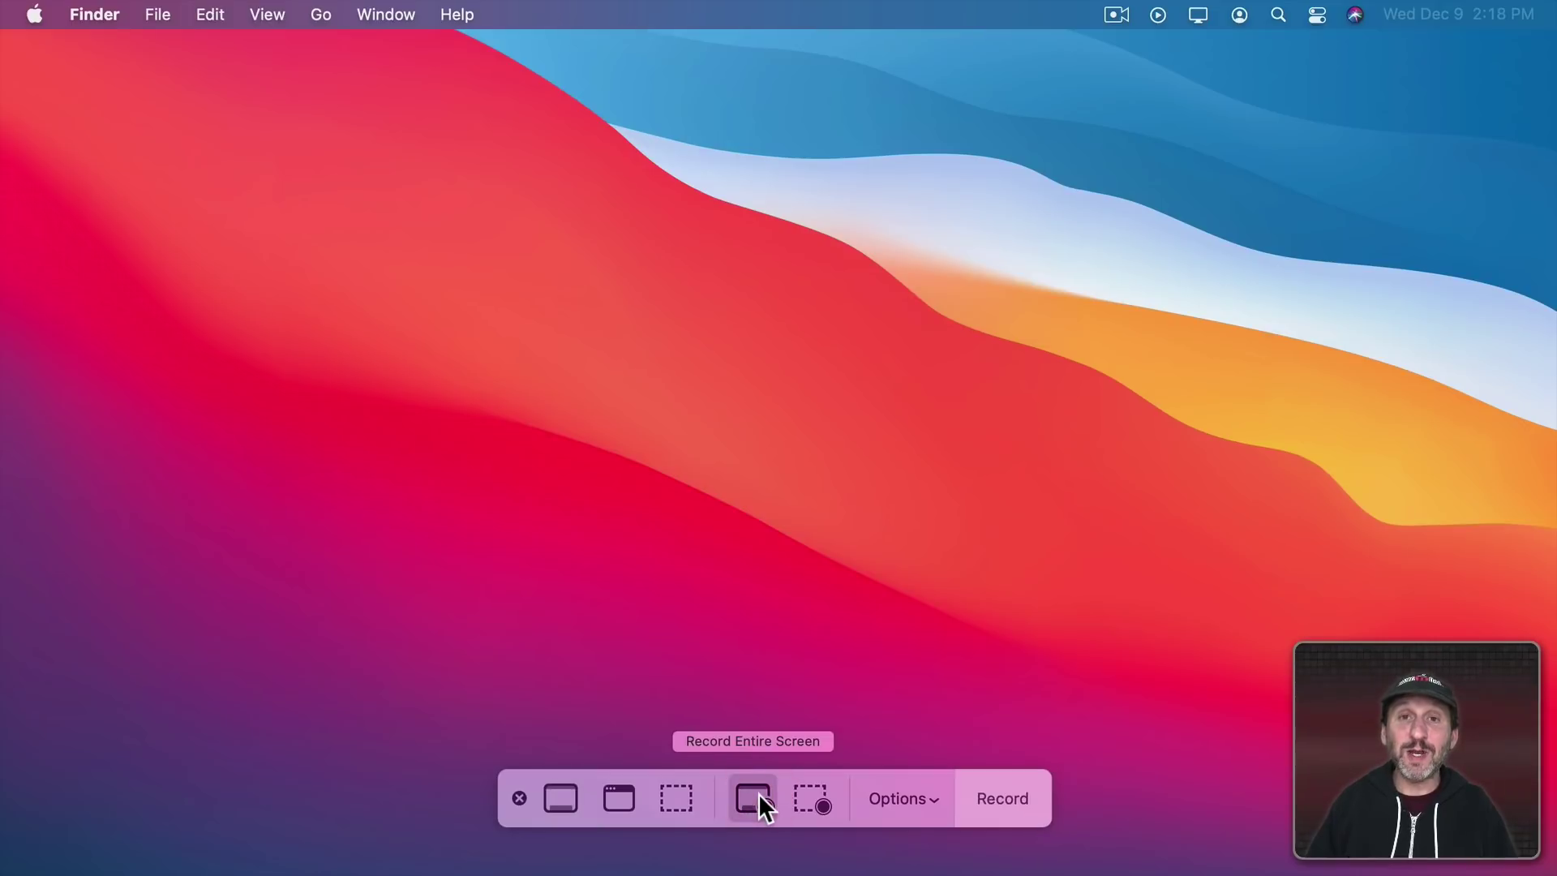
pyautogui.click(897, 787)
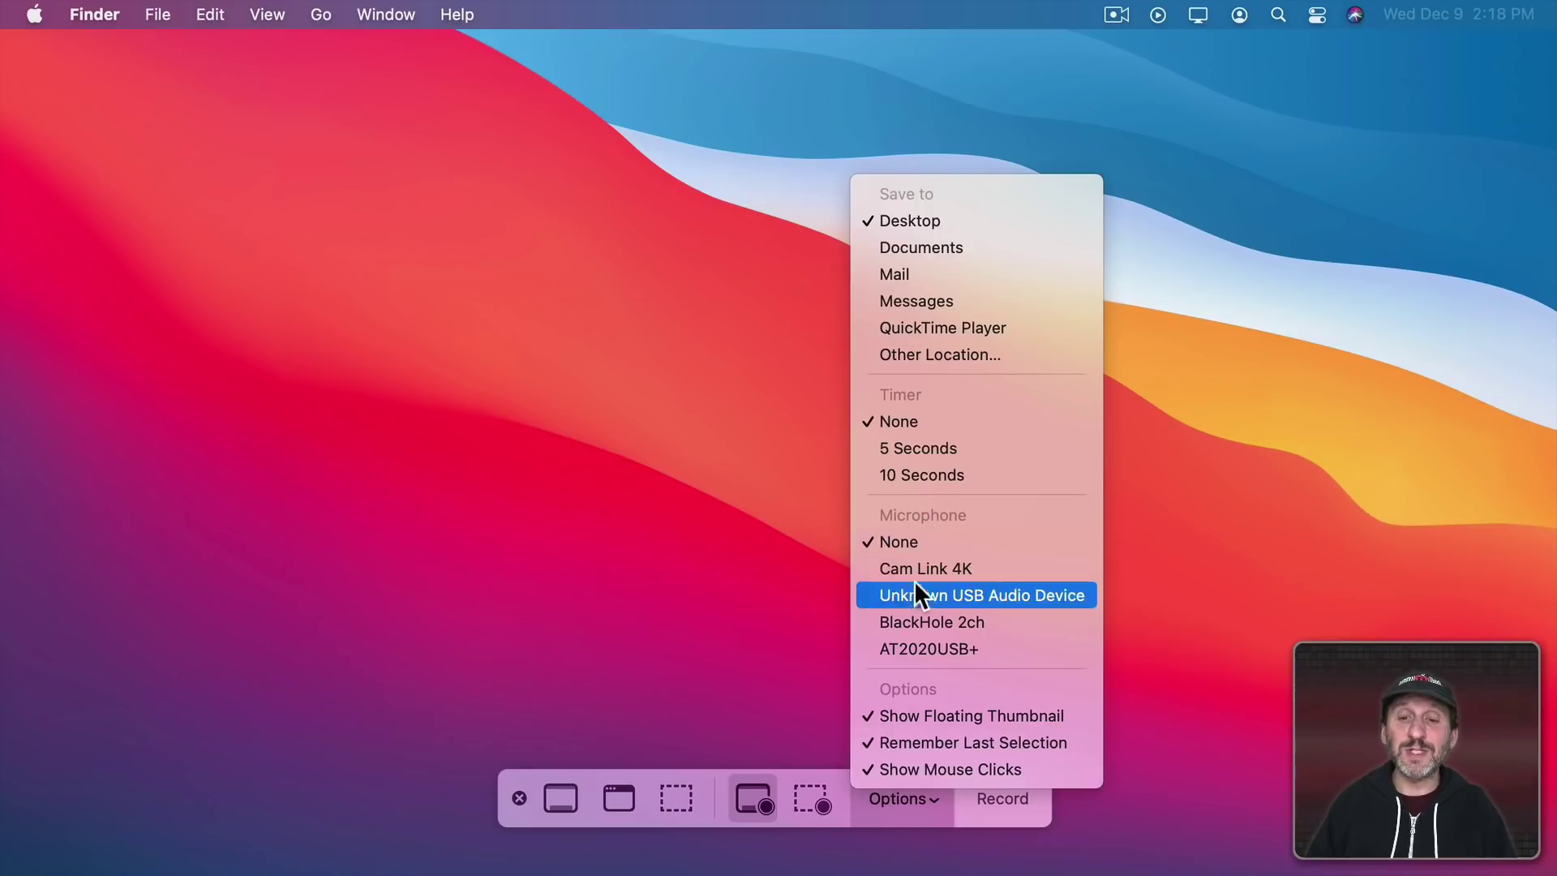
pyautogui.click(917, 623)
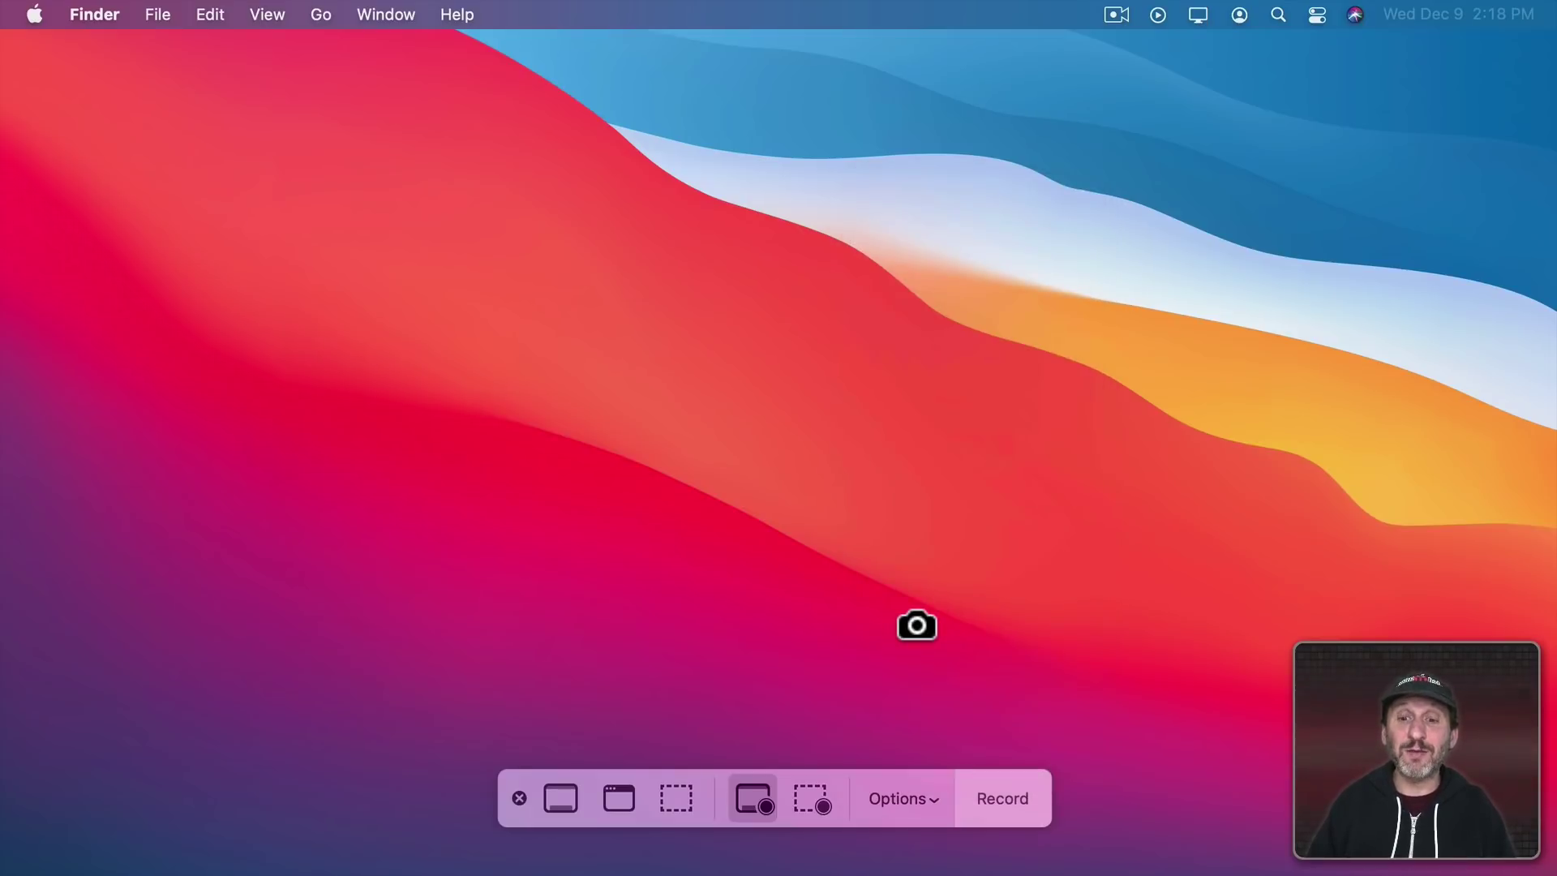
# Start the entire-screen recording on Display 1 and bring Safari to the front.
pyautogui.click(999, 798)
pyautogui.click(1009, 696)
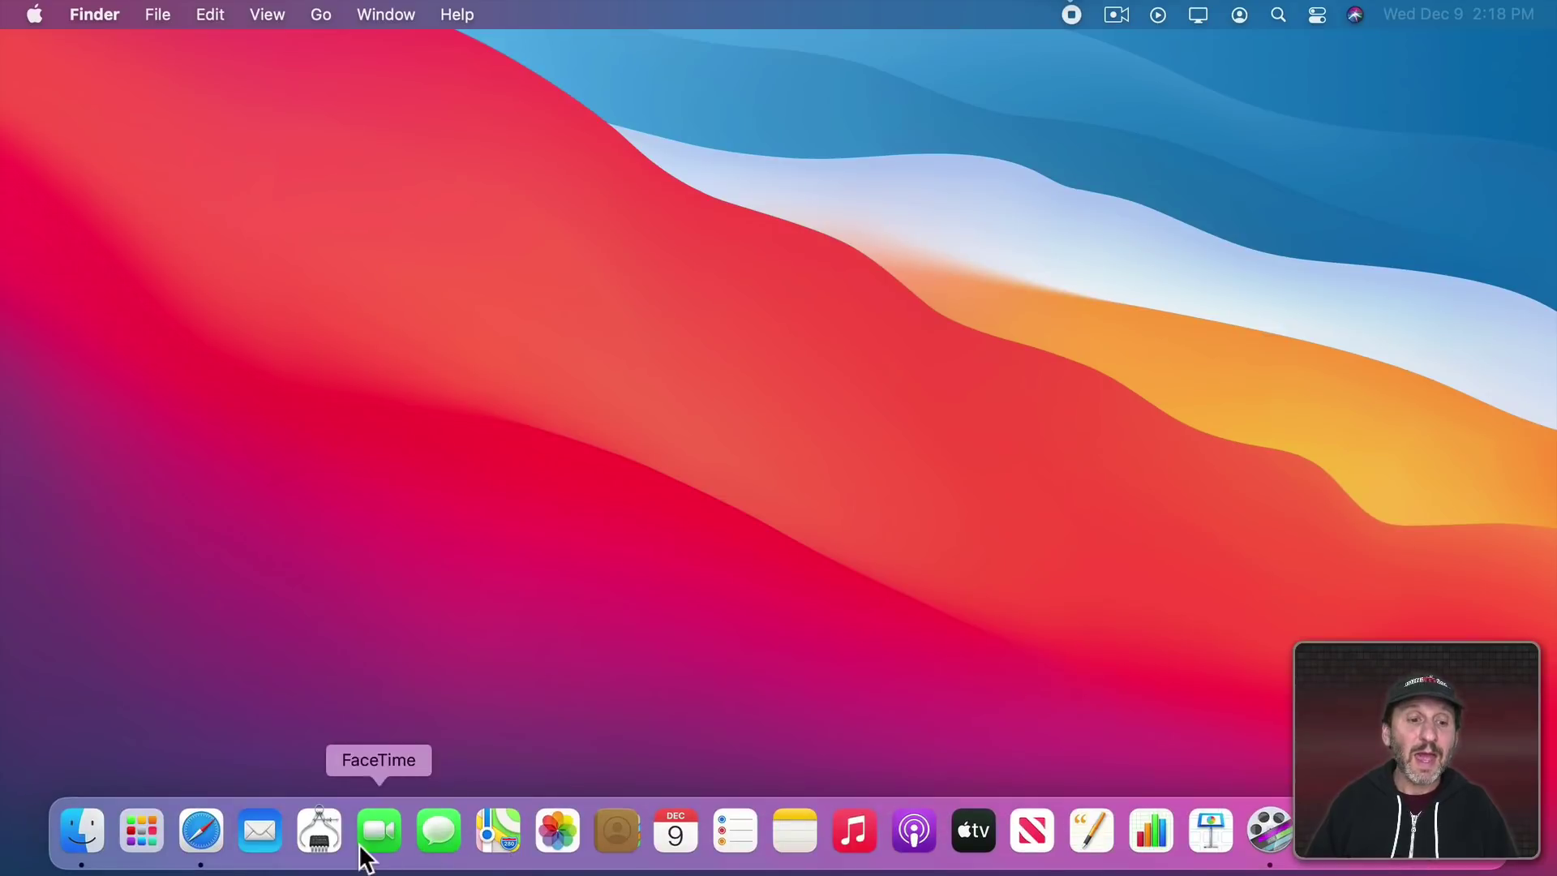
pyautogui.click(200, 830)
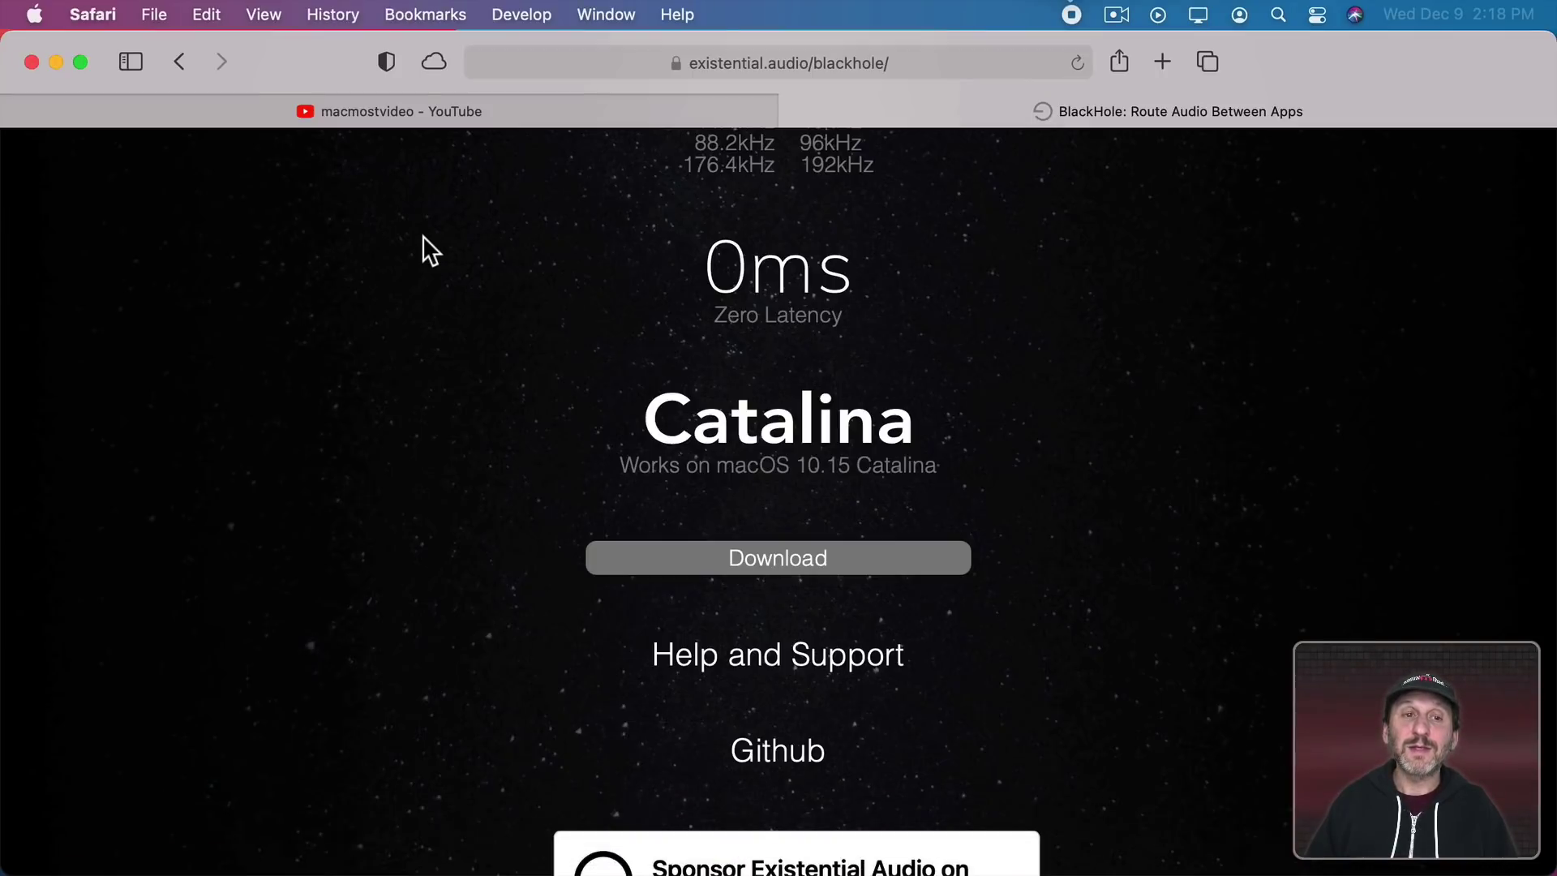
# Play the video on the macmostvideo YouTube tab, then stop the screen recording.
pyautogui.click(441, 109)
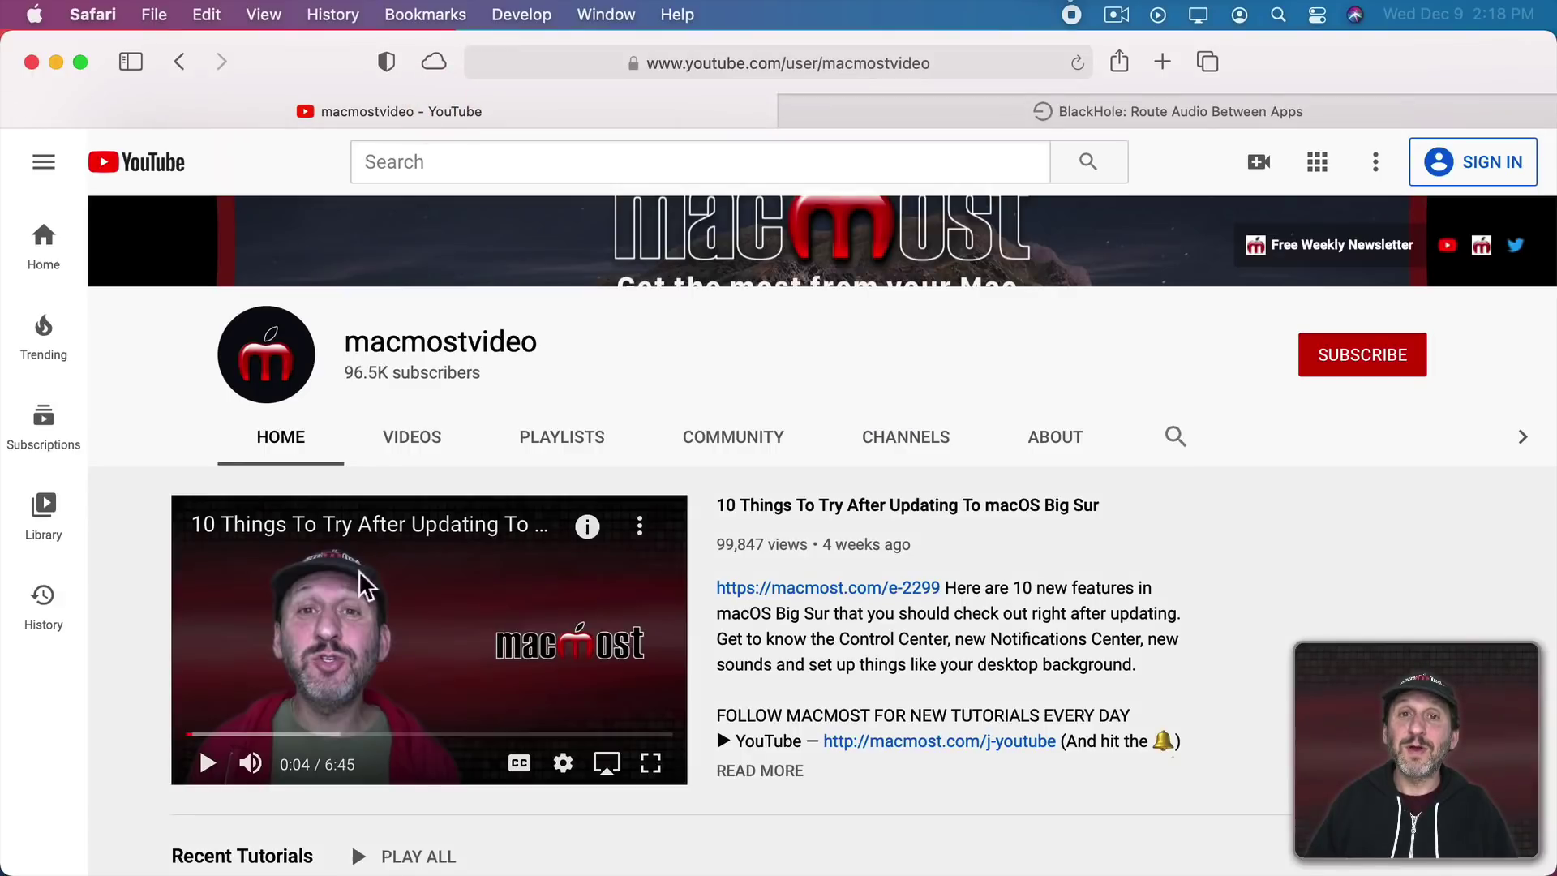
pyautogui.click(206, 763)
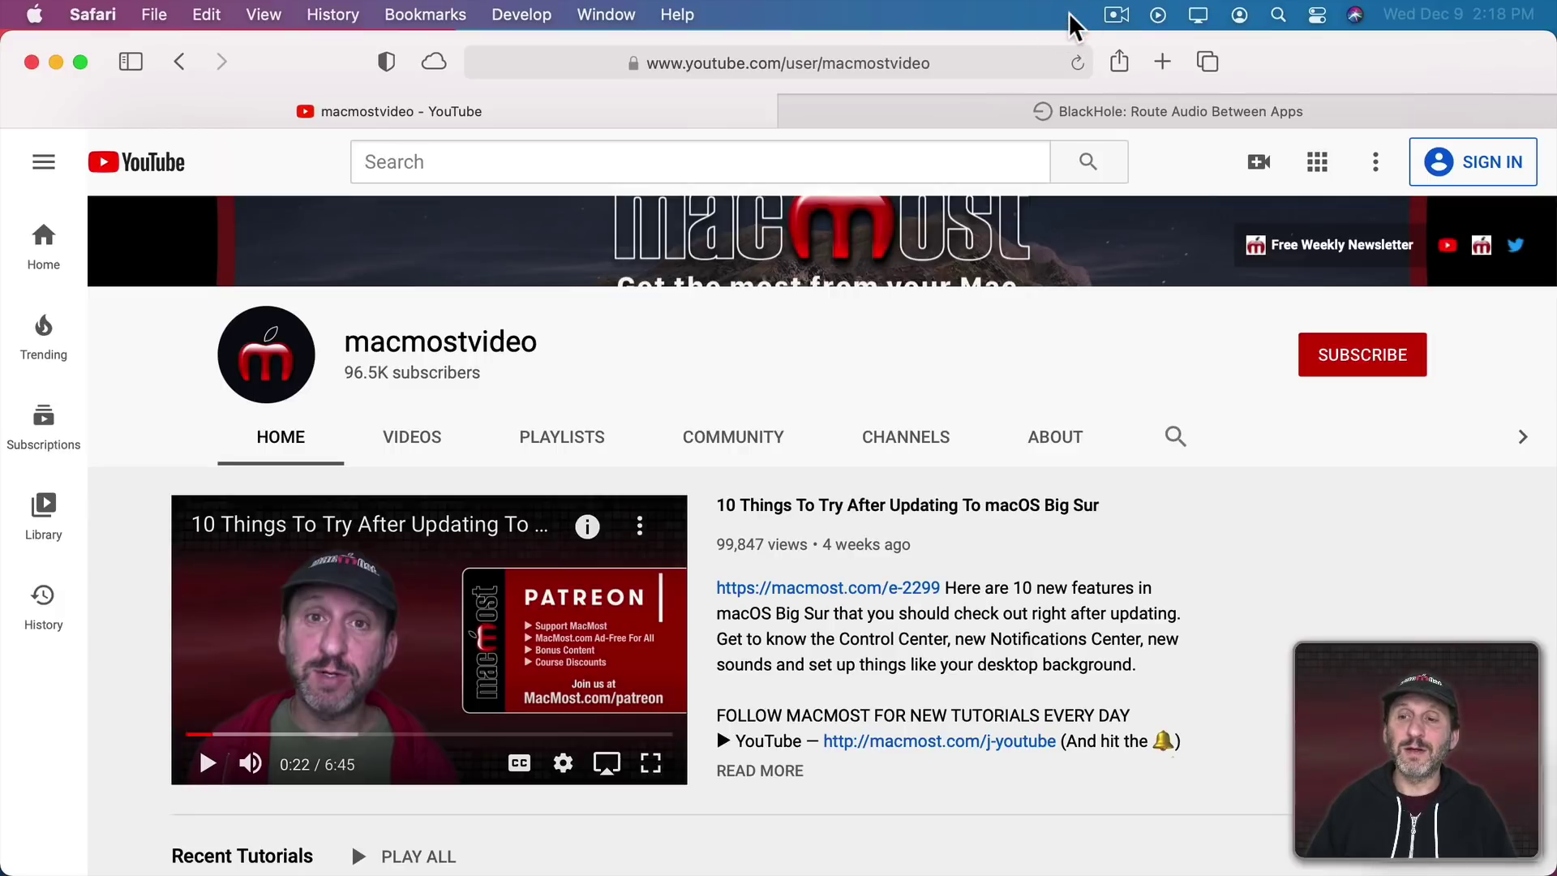
pyautogui.click(1069, 22)
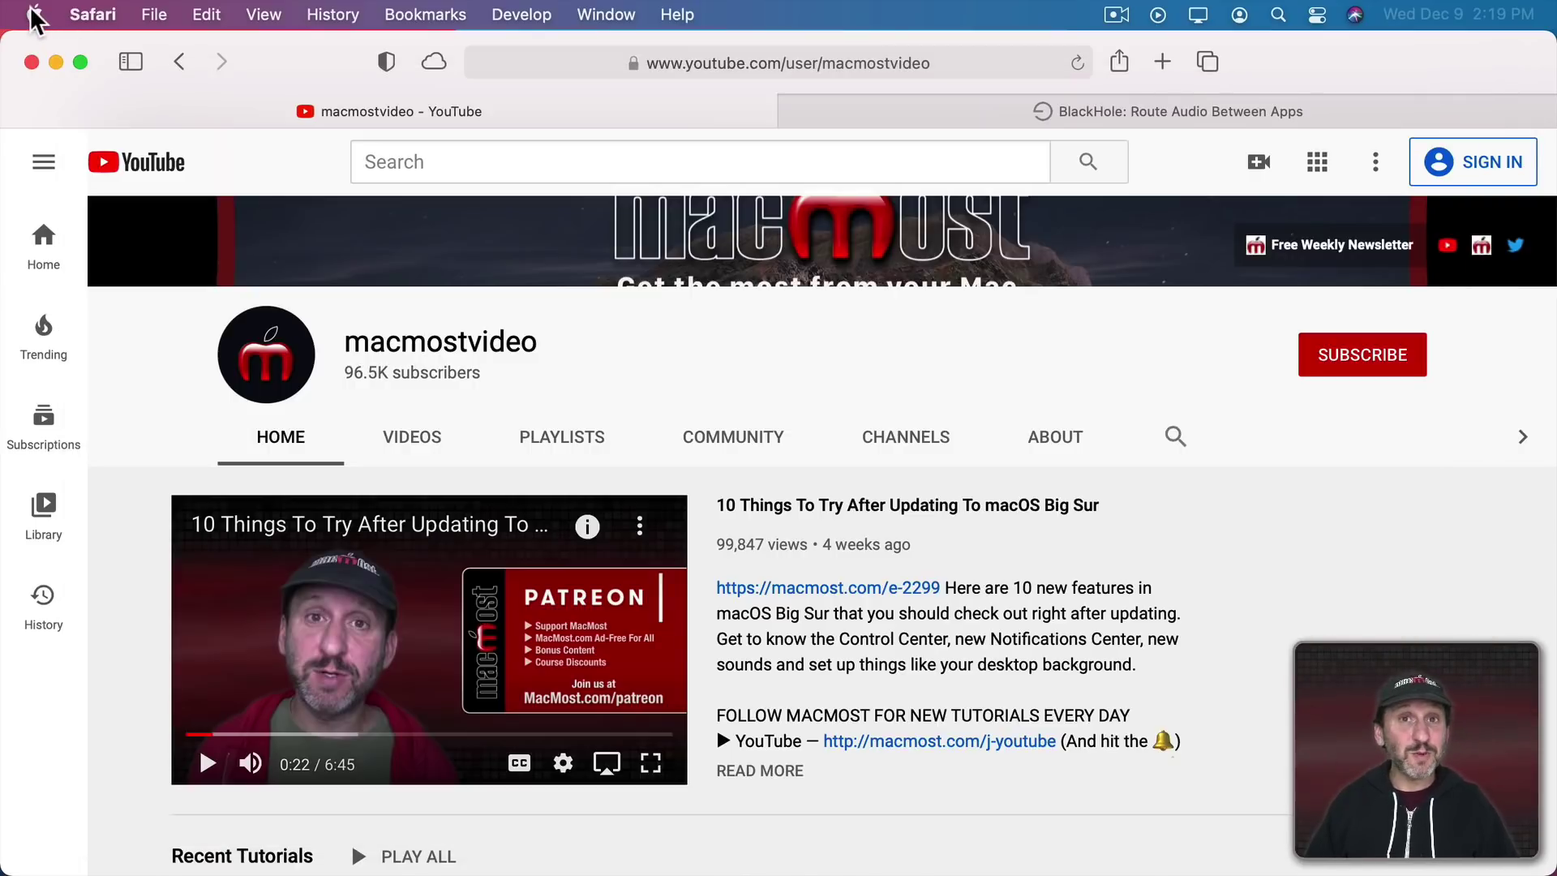
# Choose External Headphones as the output device in System Preferences' Sound pane.
pyautogui.click(34, 18)
pyautogui.click(60, 96)
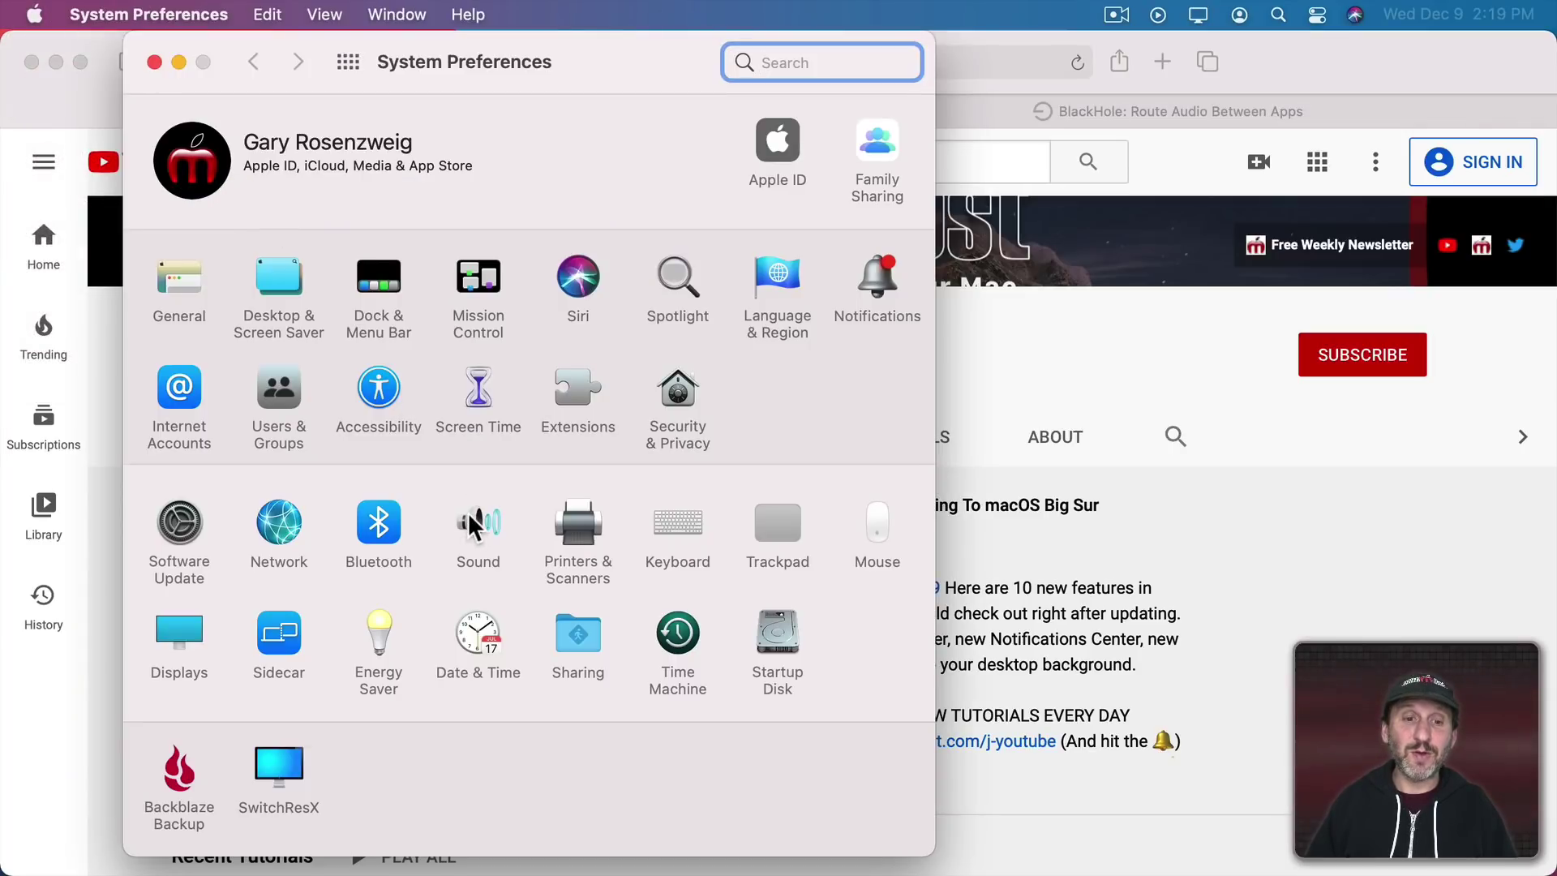
pyautogui.click(469, 518)
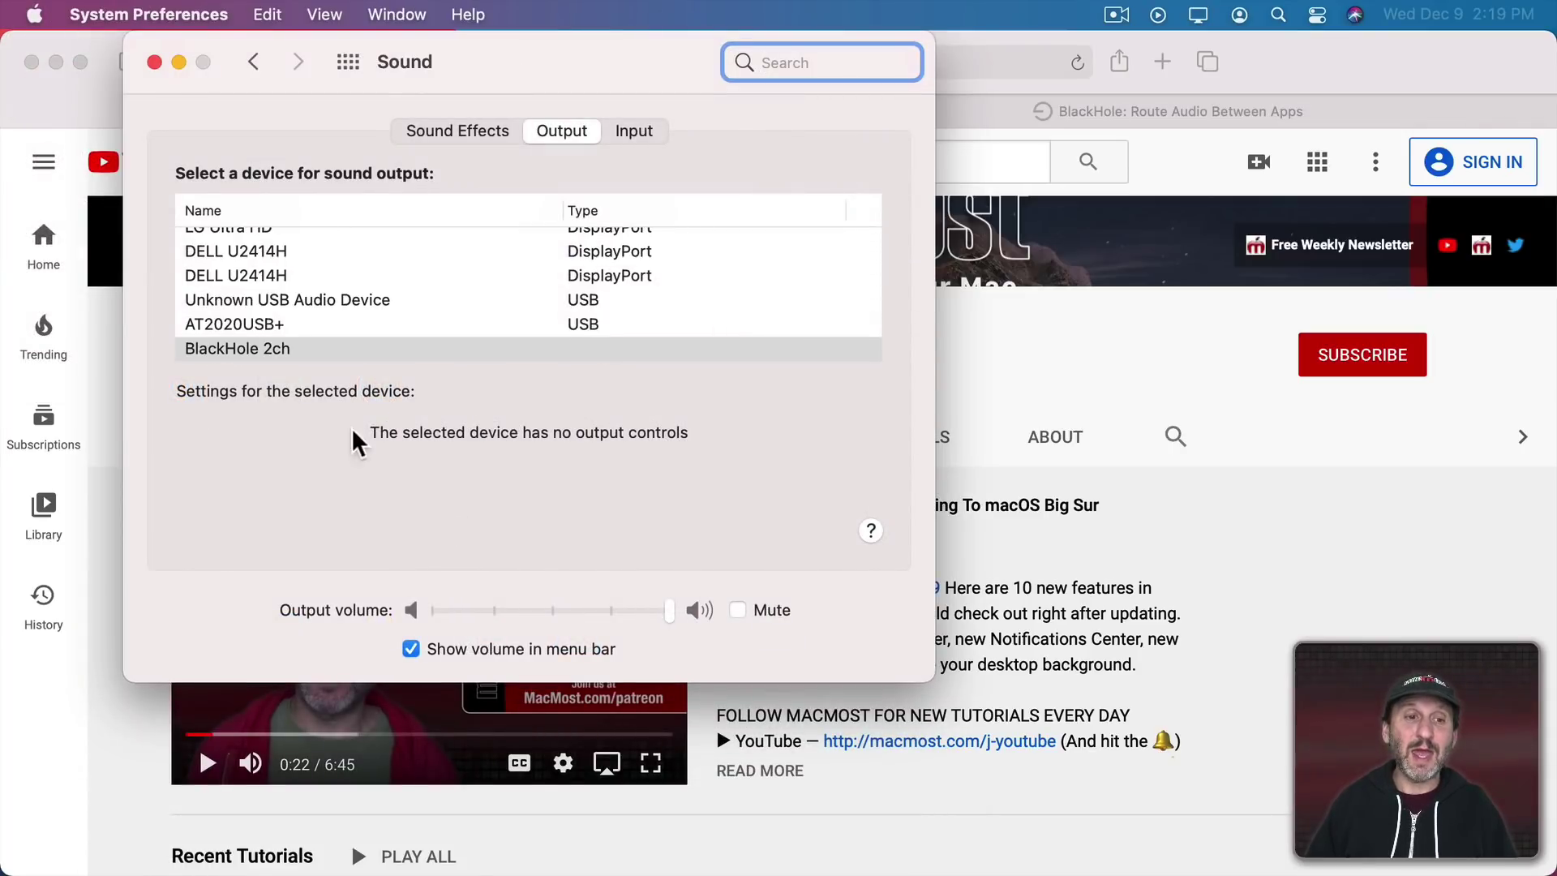
pyautogui.scroll(-3, 270, 305)
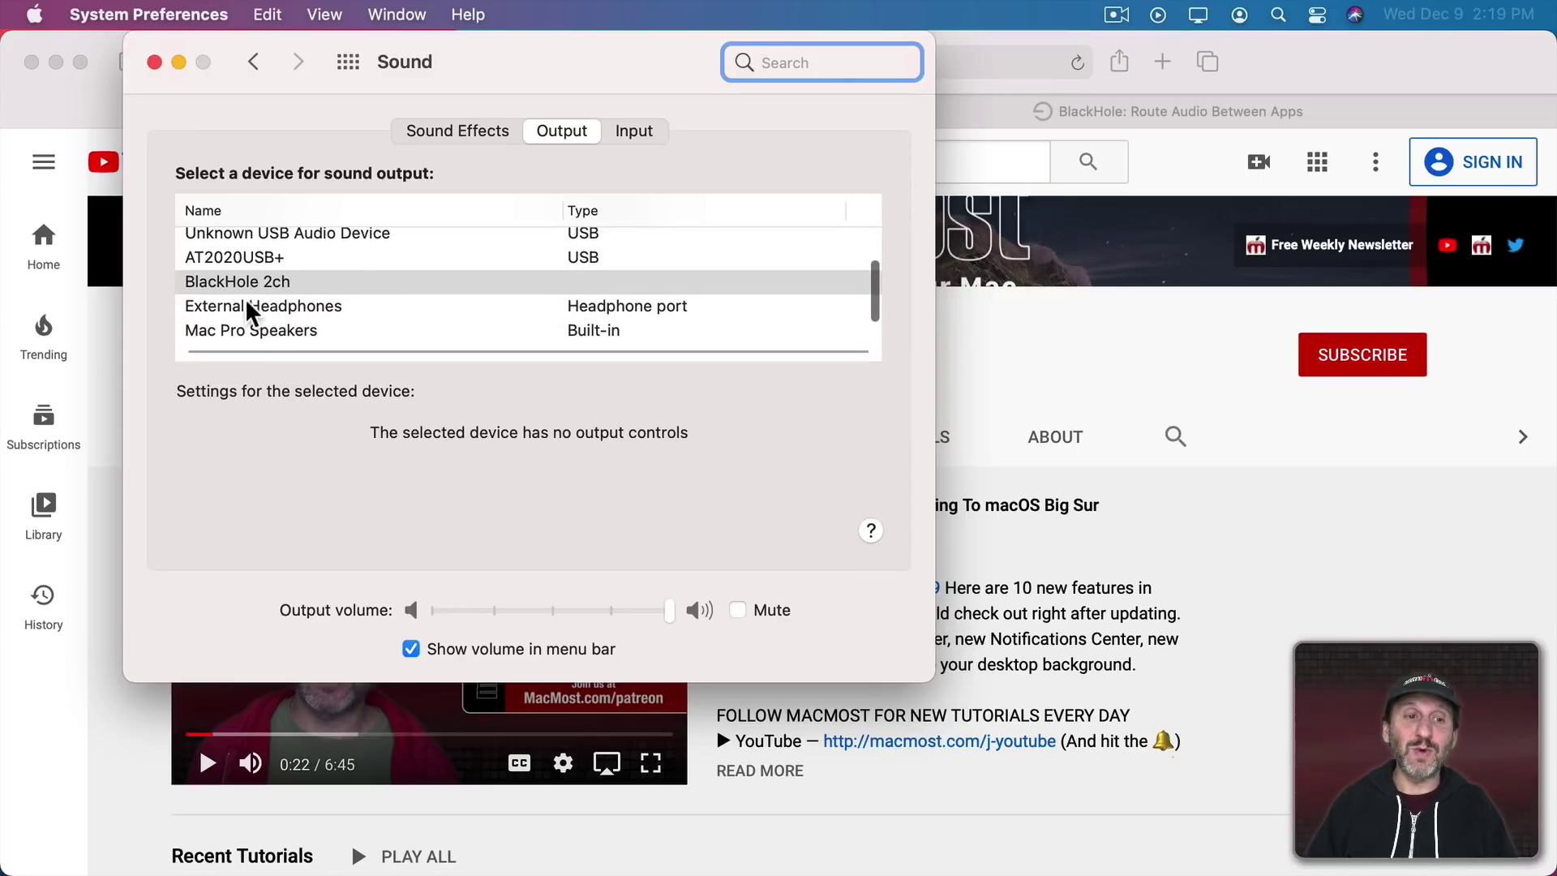
pyautogui.click(246, 305)
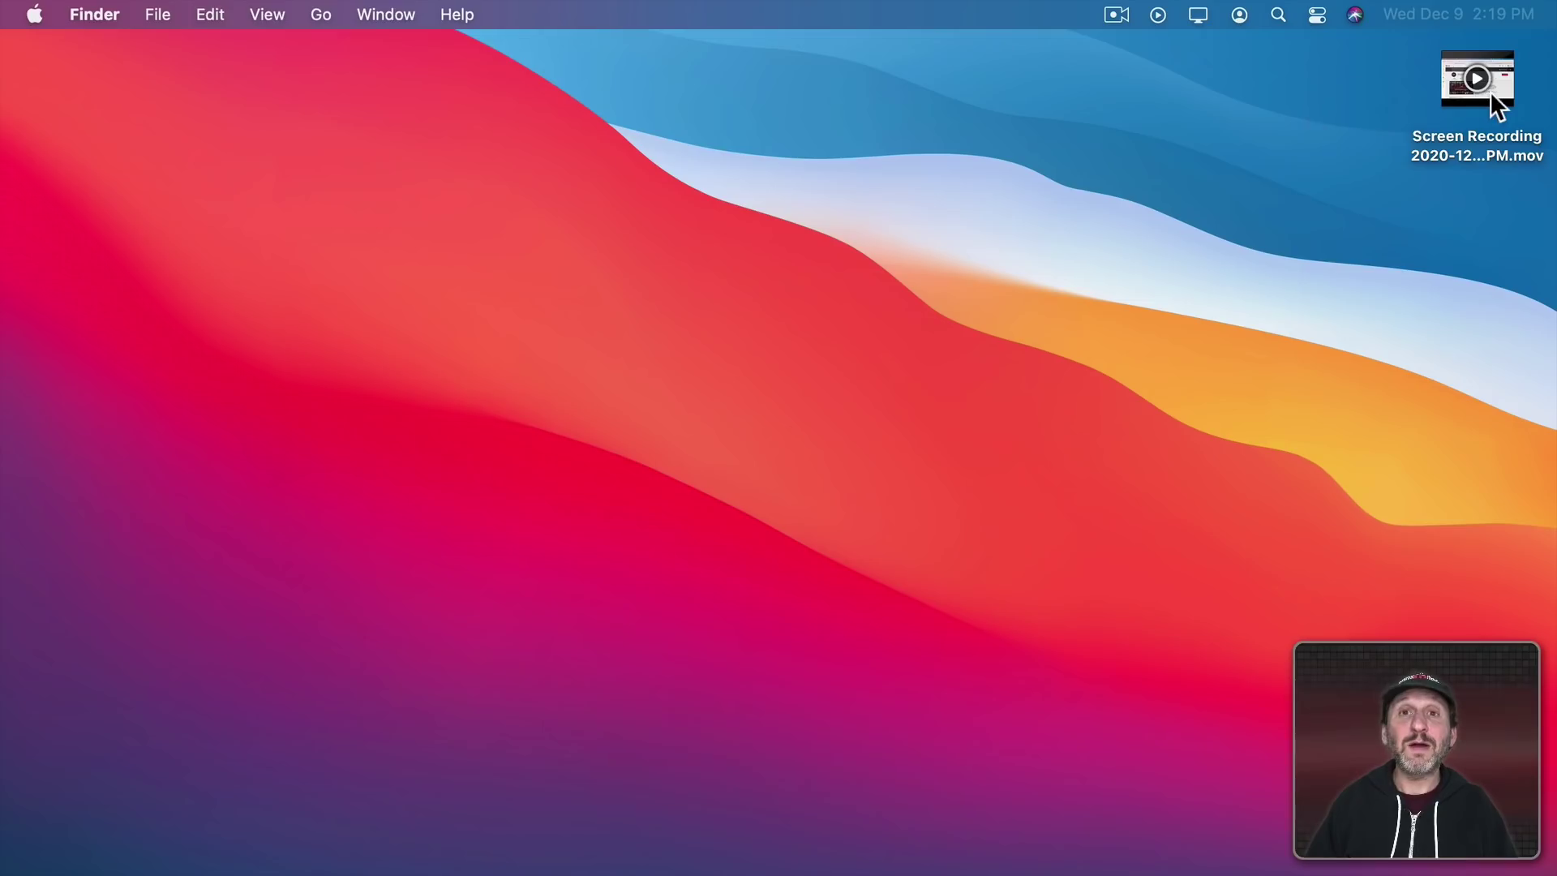
# Open the Screen Recording .mov in QuickTime, scrub past 00:02, and pause playback.
pyautogui.doubleClick(1493, 90)
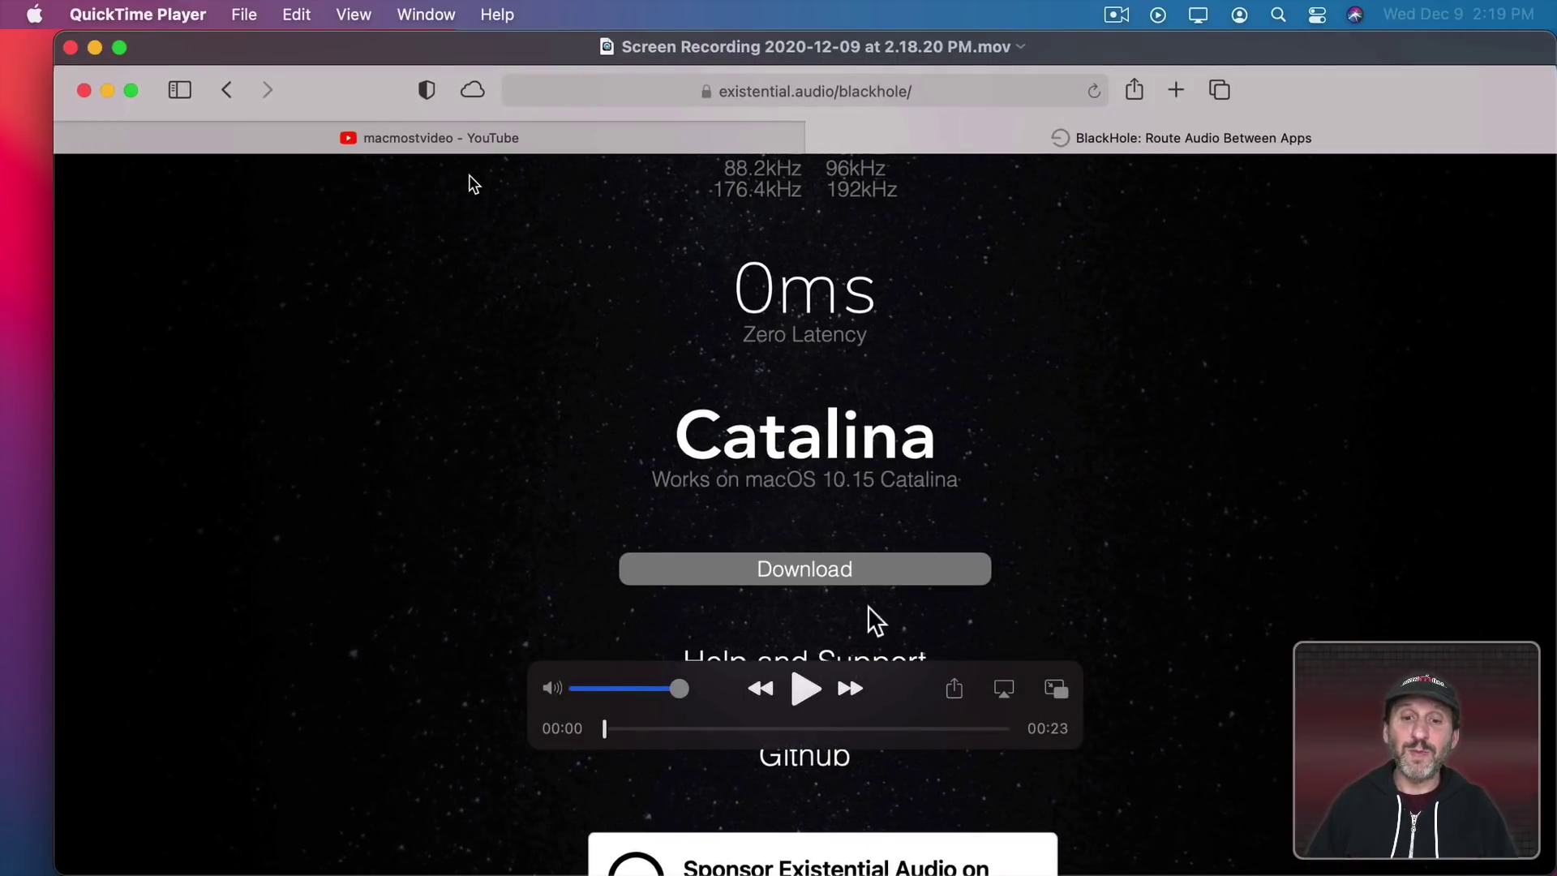
pyautogui.click(641, 729)
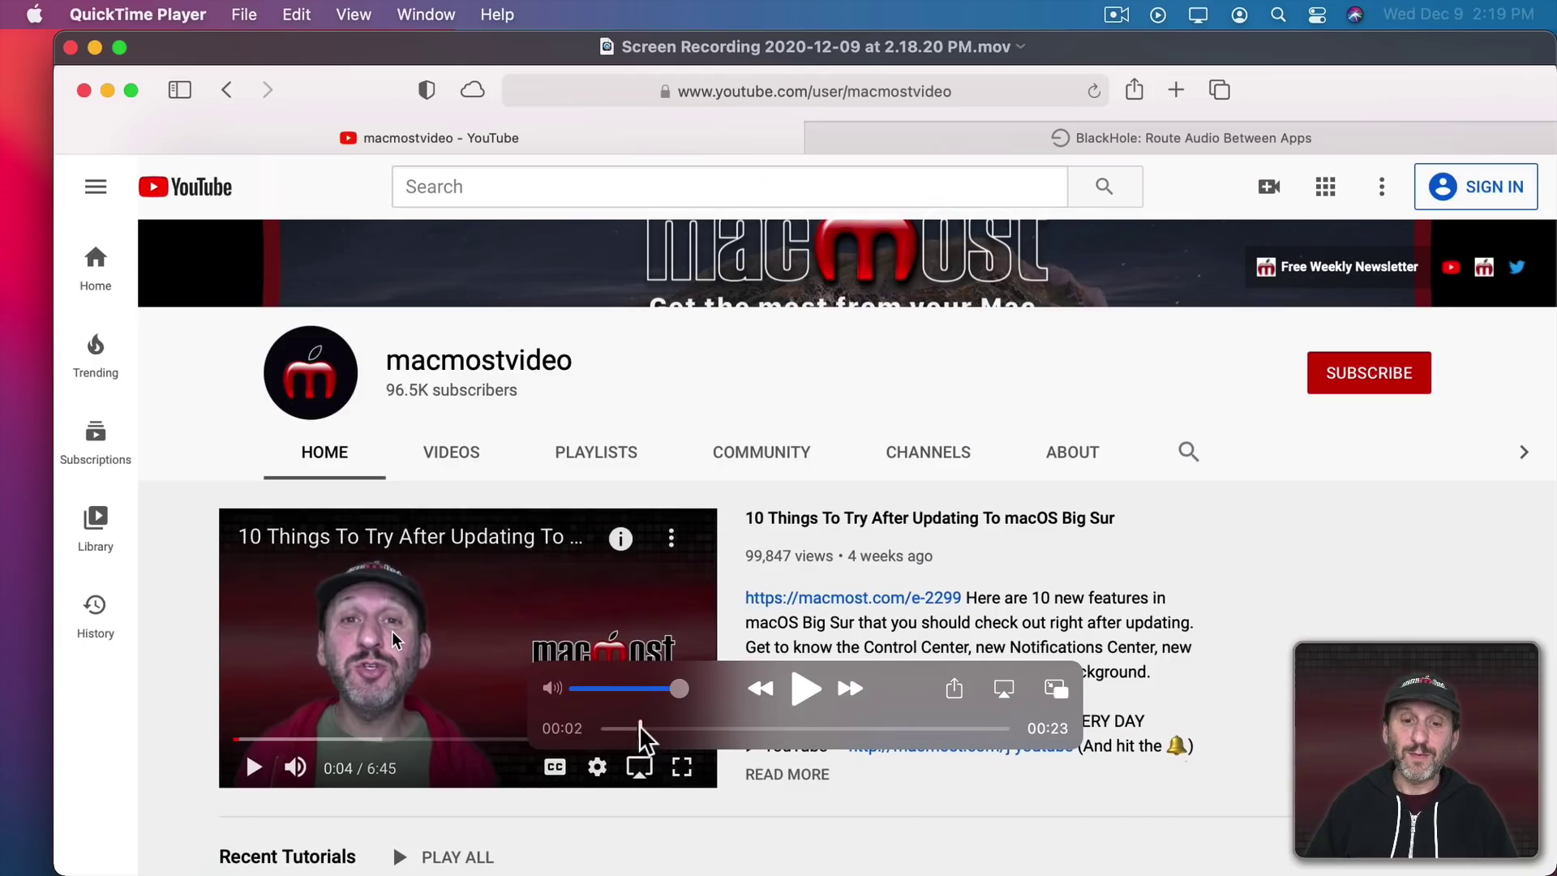
pyautogui.moveTo(656, 725); pyautogui.dragTo(674, 723)
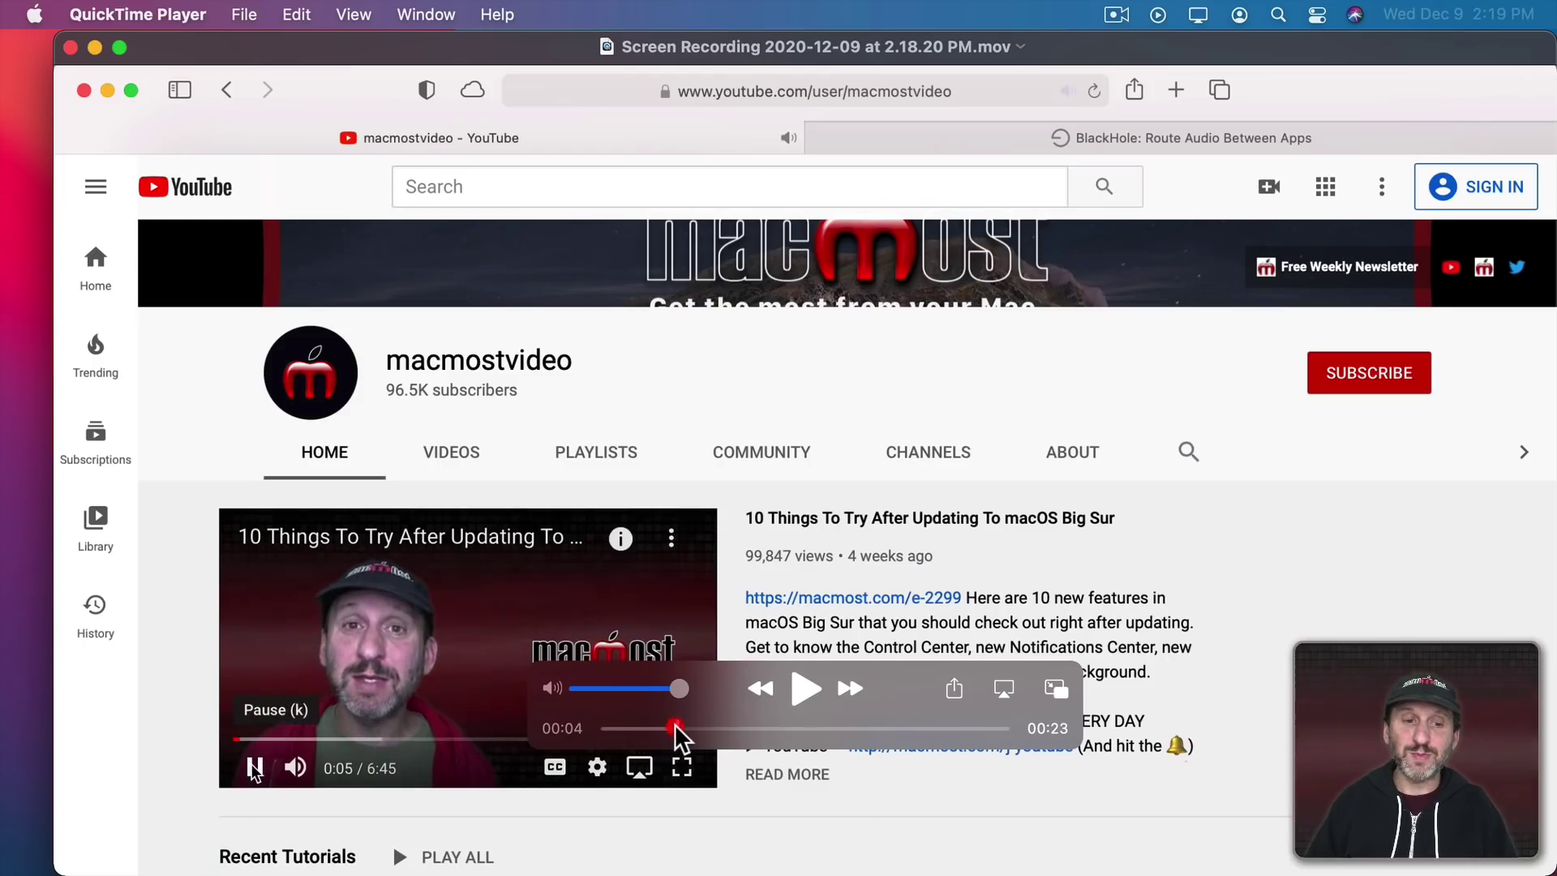
pyautogui.click(808, 696)
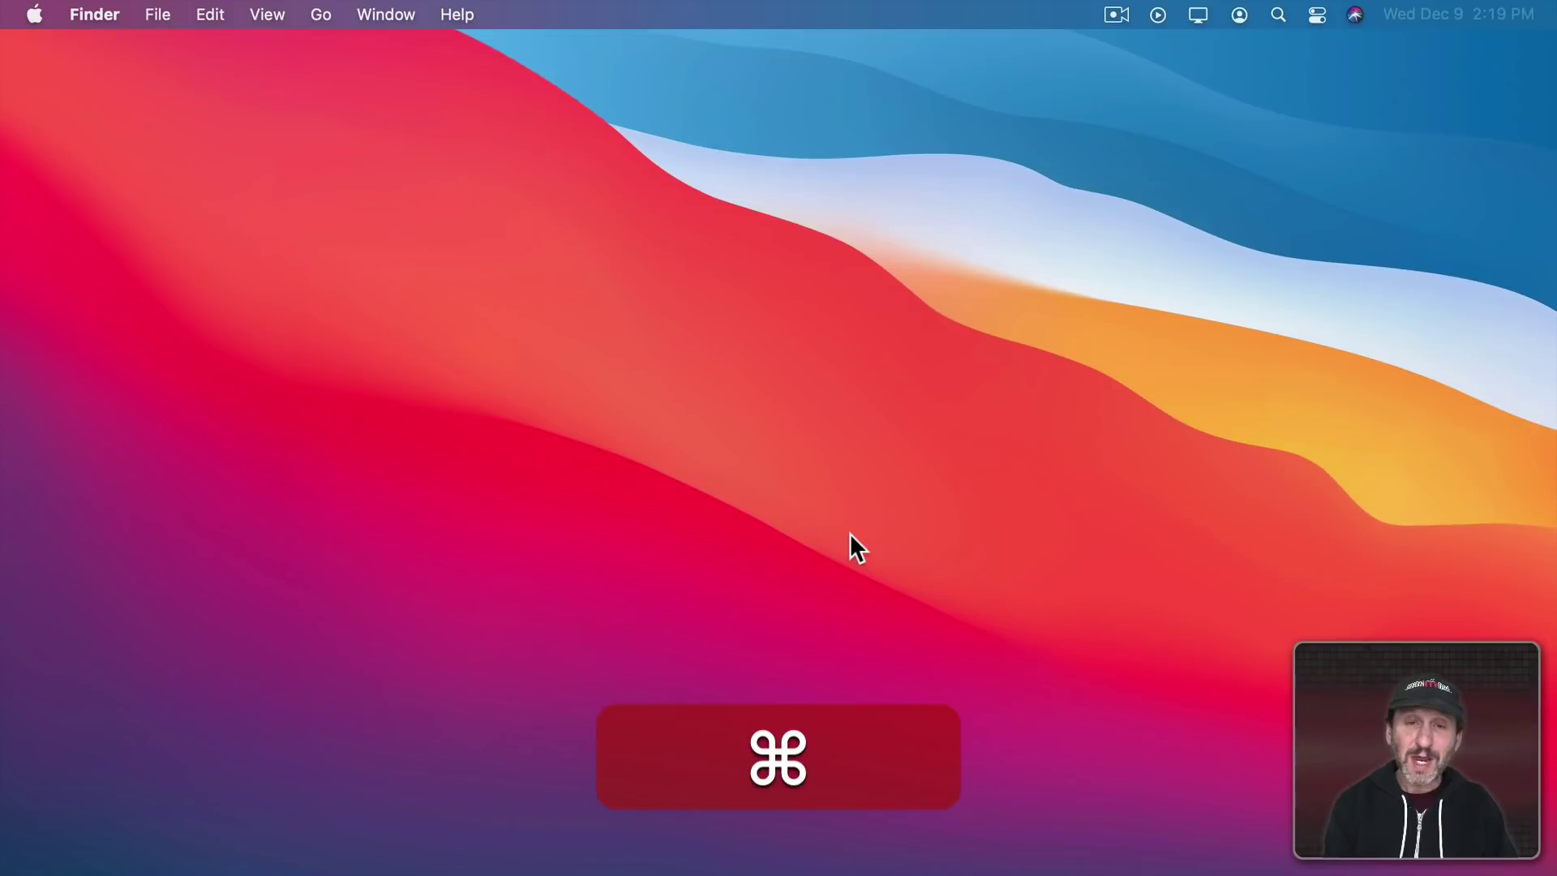
pyautogui.press('super+space')
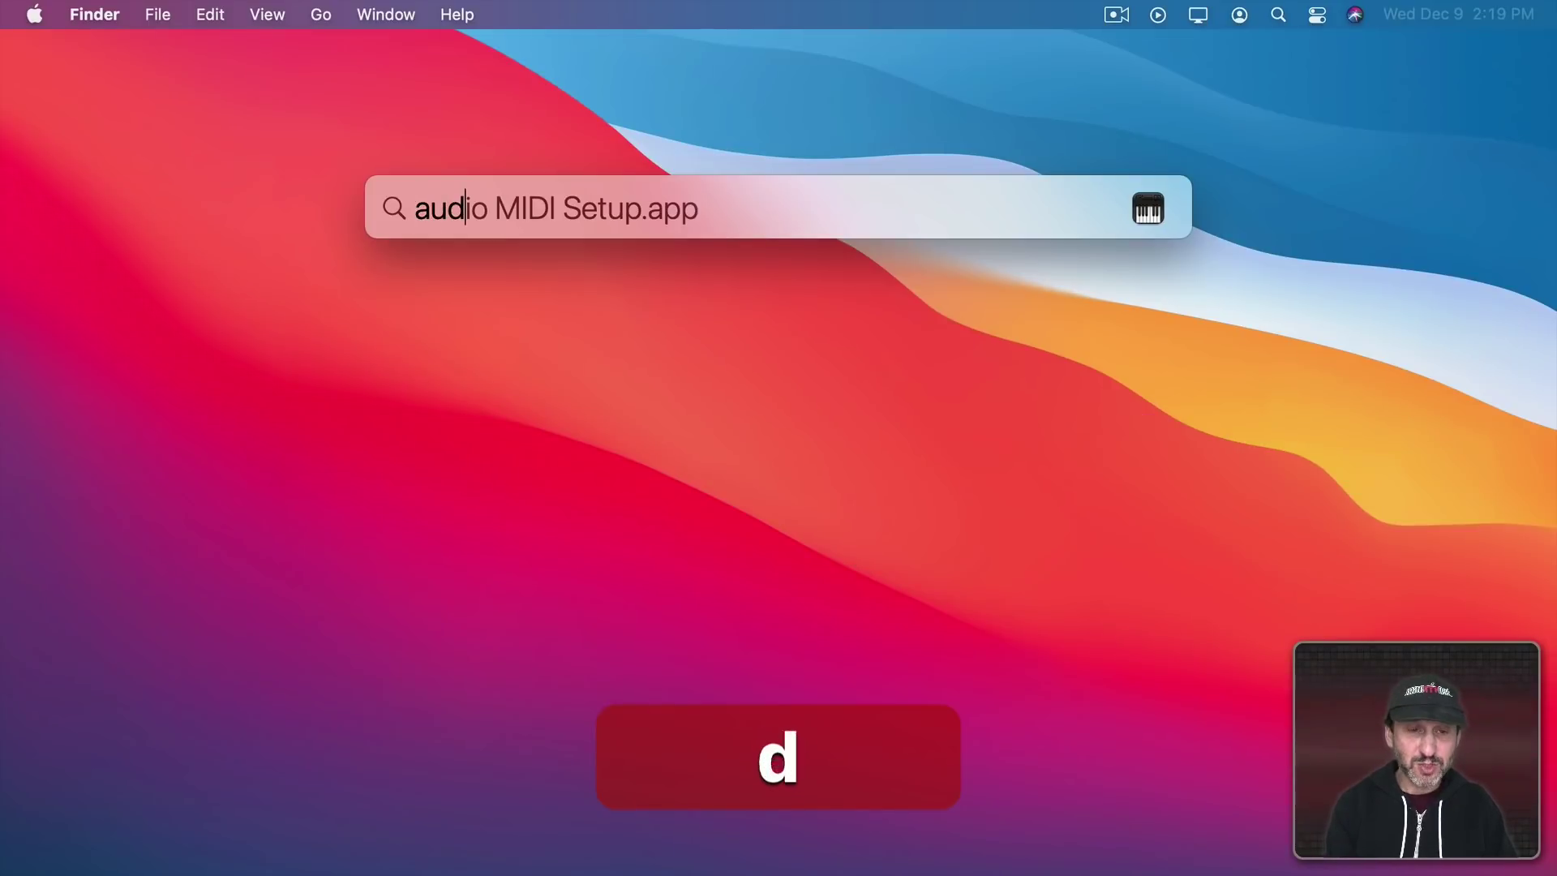
pyautogui.write('io')
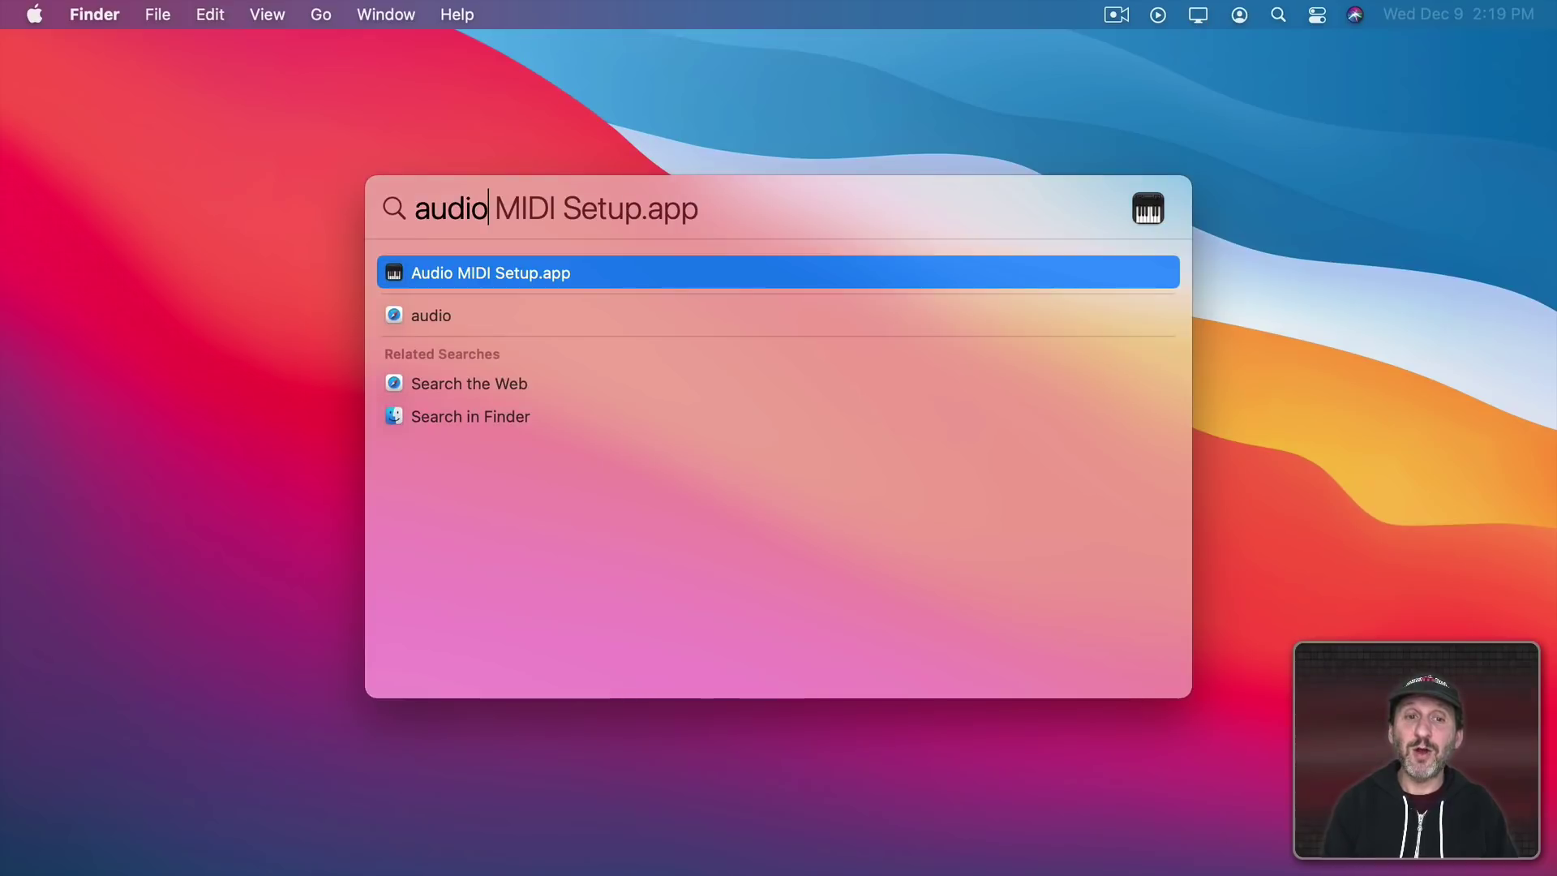
pyautogui.press('Return')
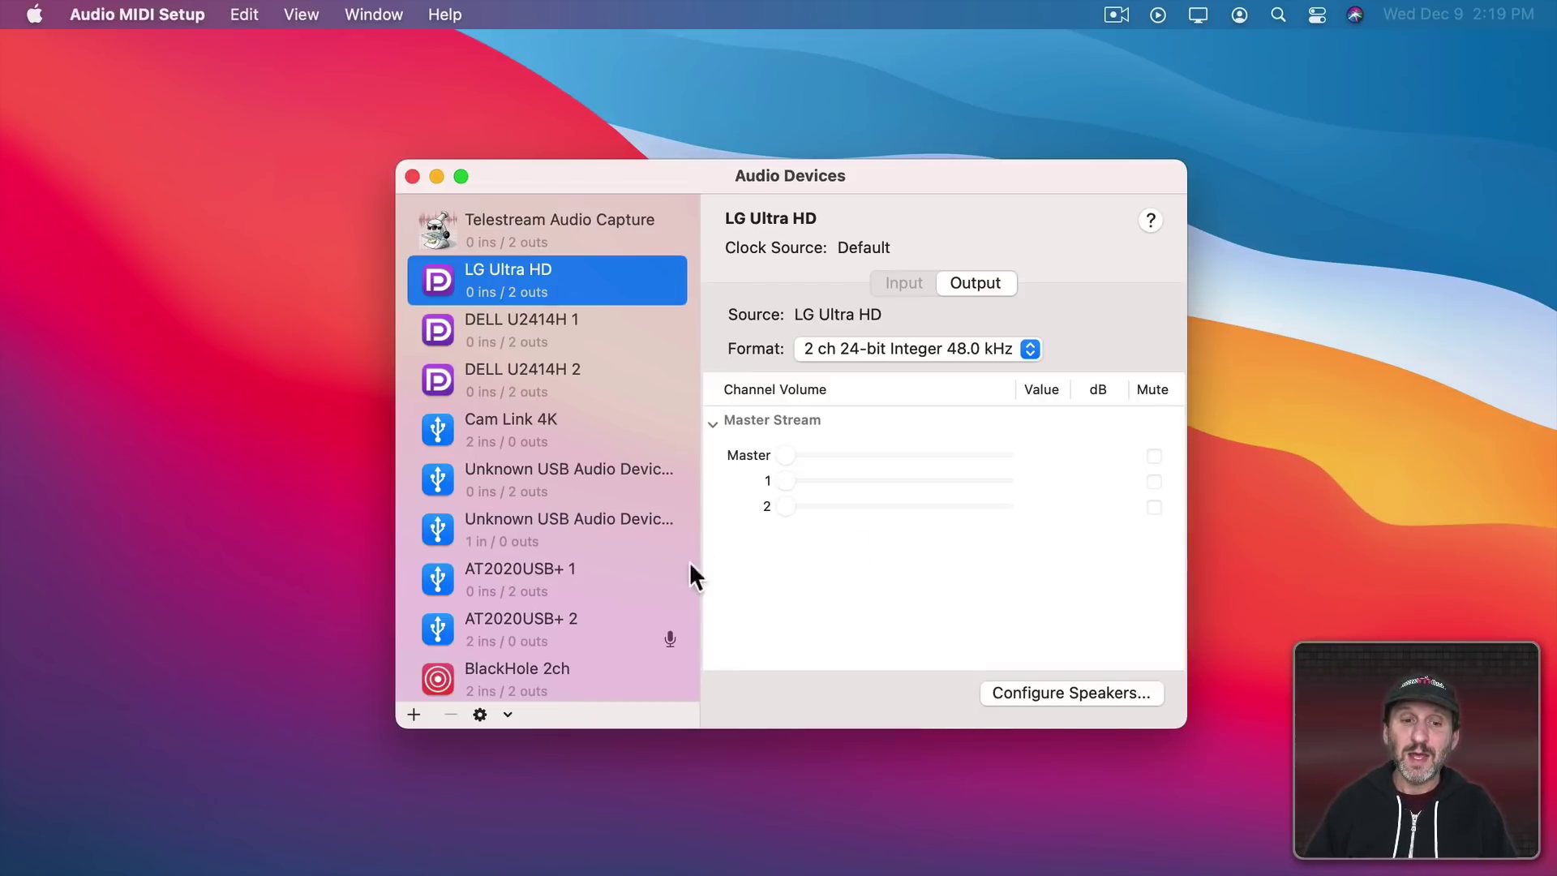
pyautogui.scroll(-3, 591, 630)
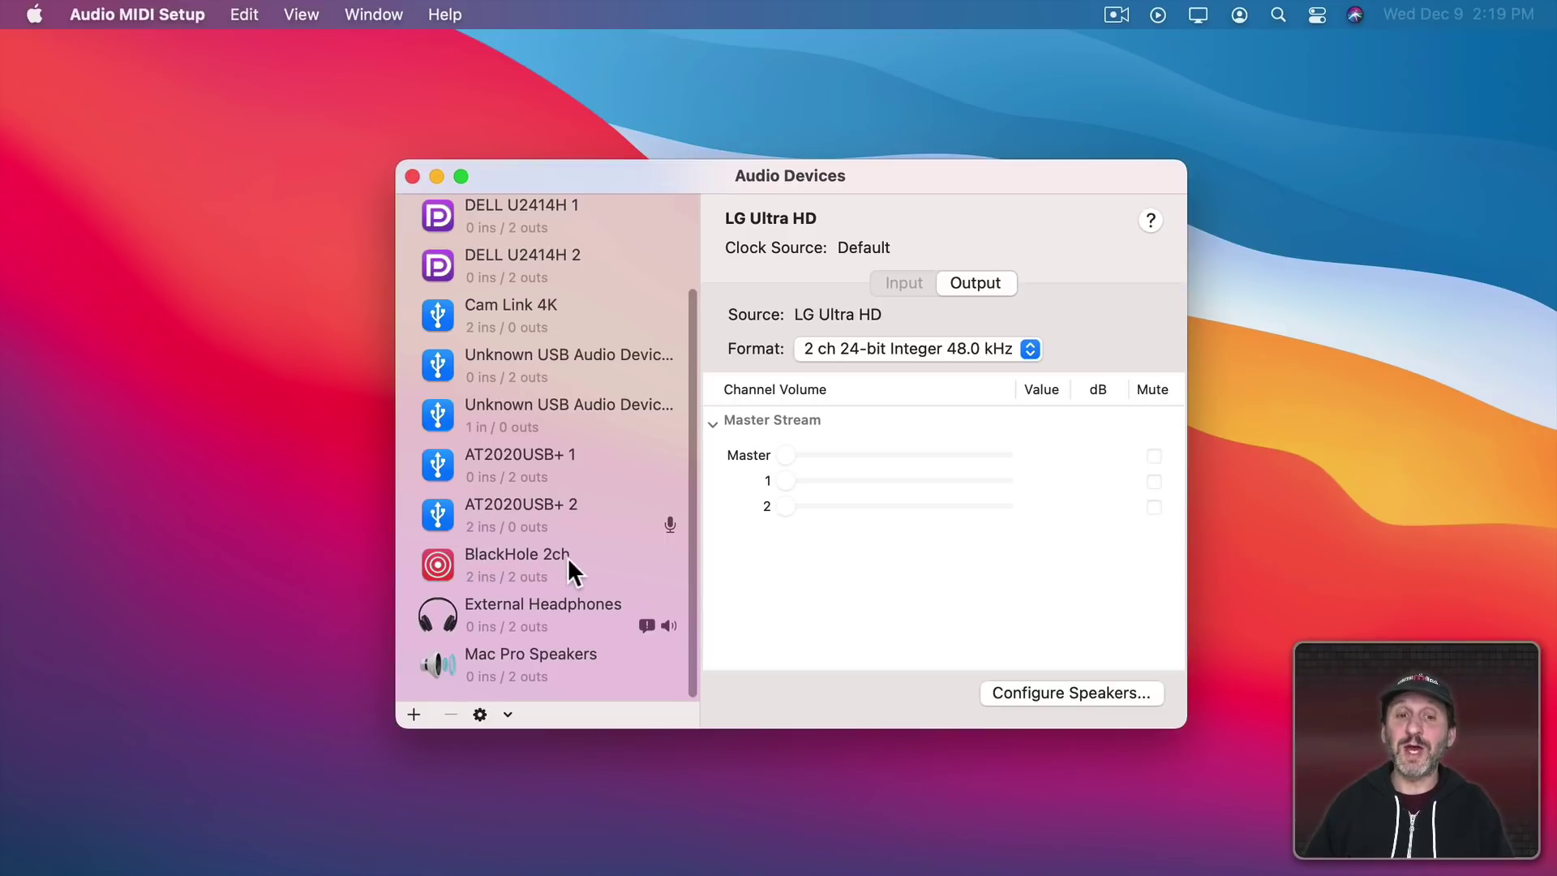
pyautogui.scroll(-1, 568, 560)
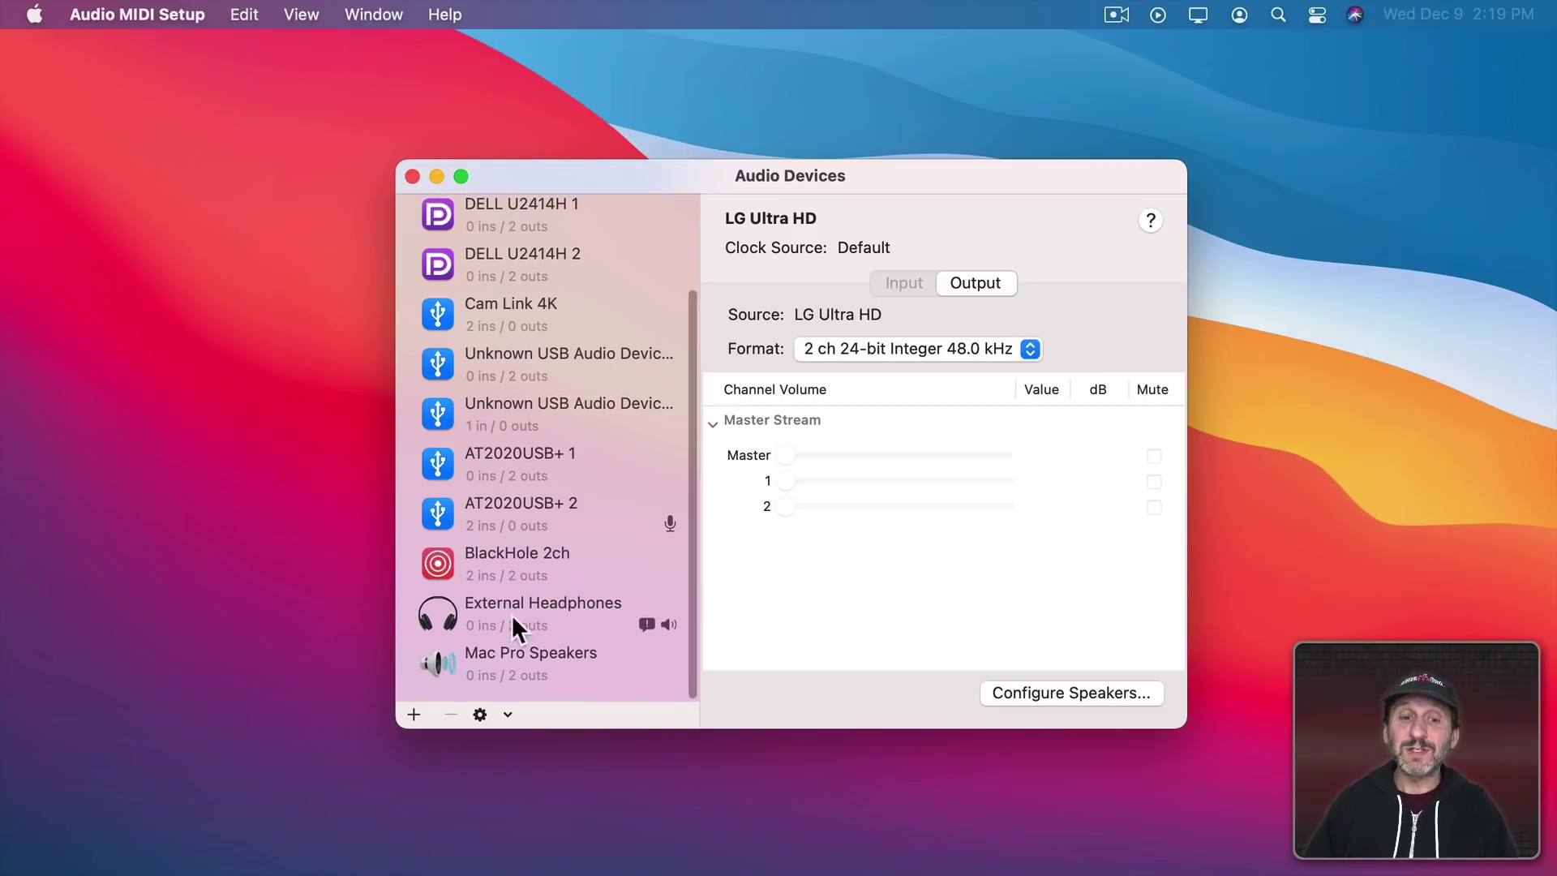
# Create a Multi-Output Device with External Headphones ticked and LG Ultra HD unticked.
pyautogui.click(413, 715)
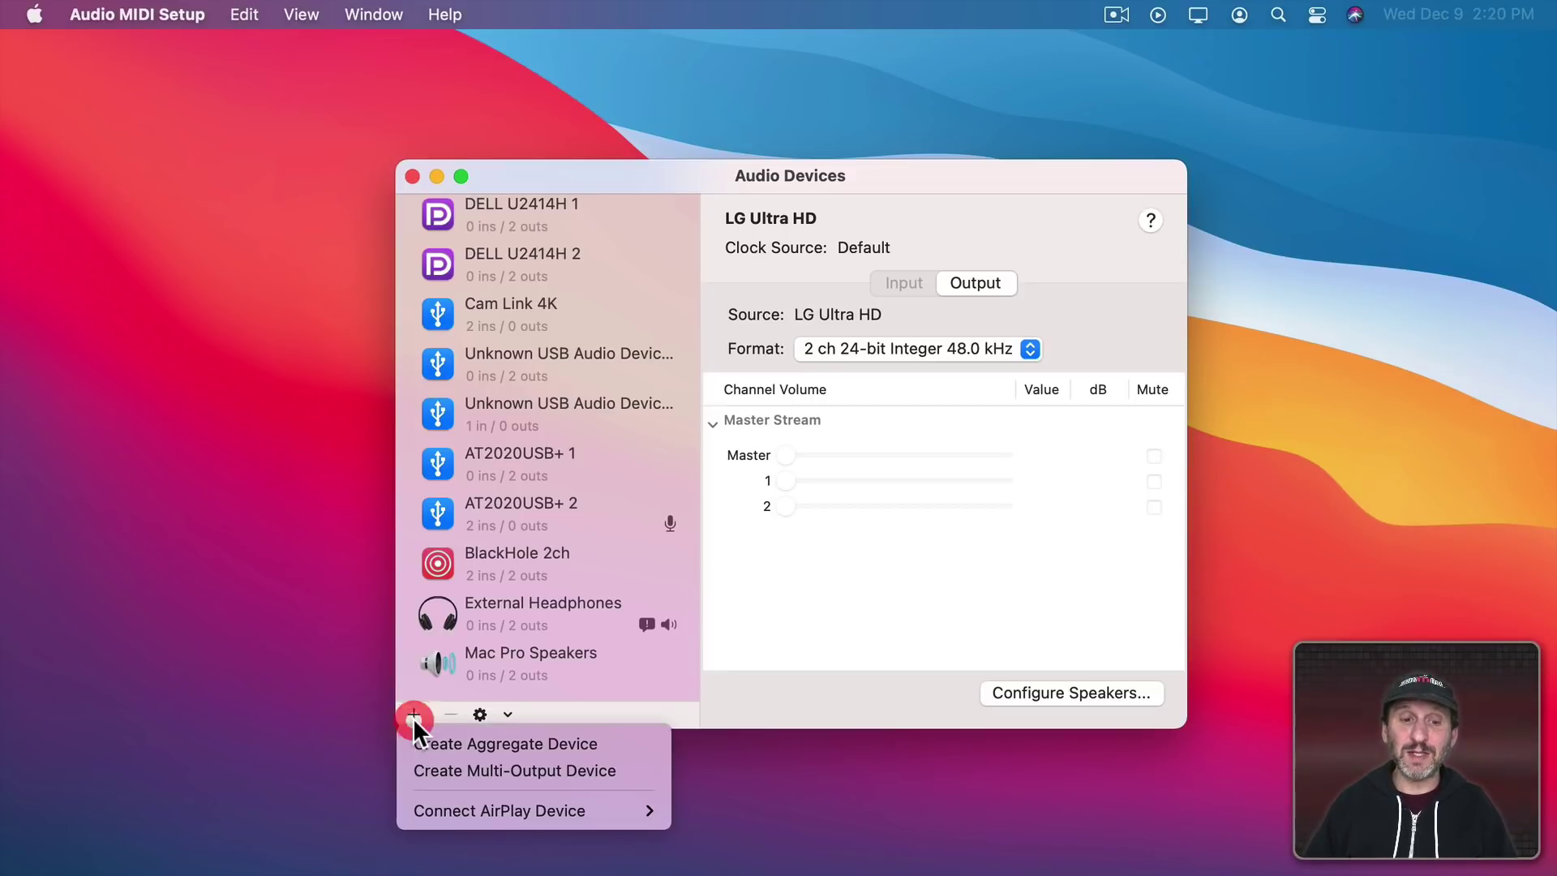
pyautogui.click(449, 769)
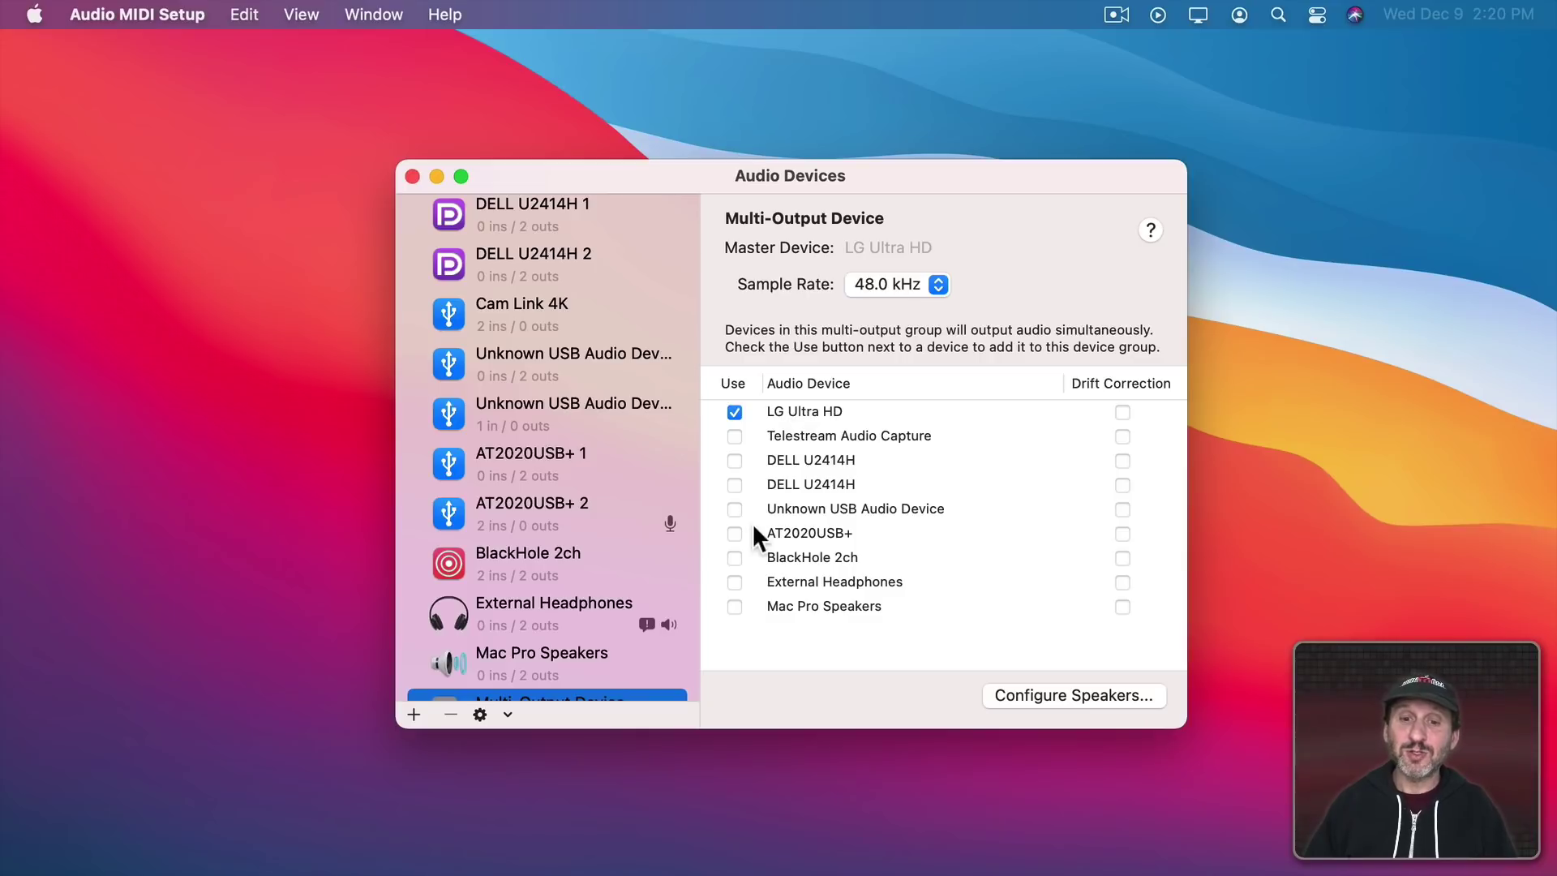
pyautogui.click(735, 581)
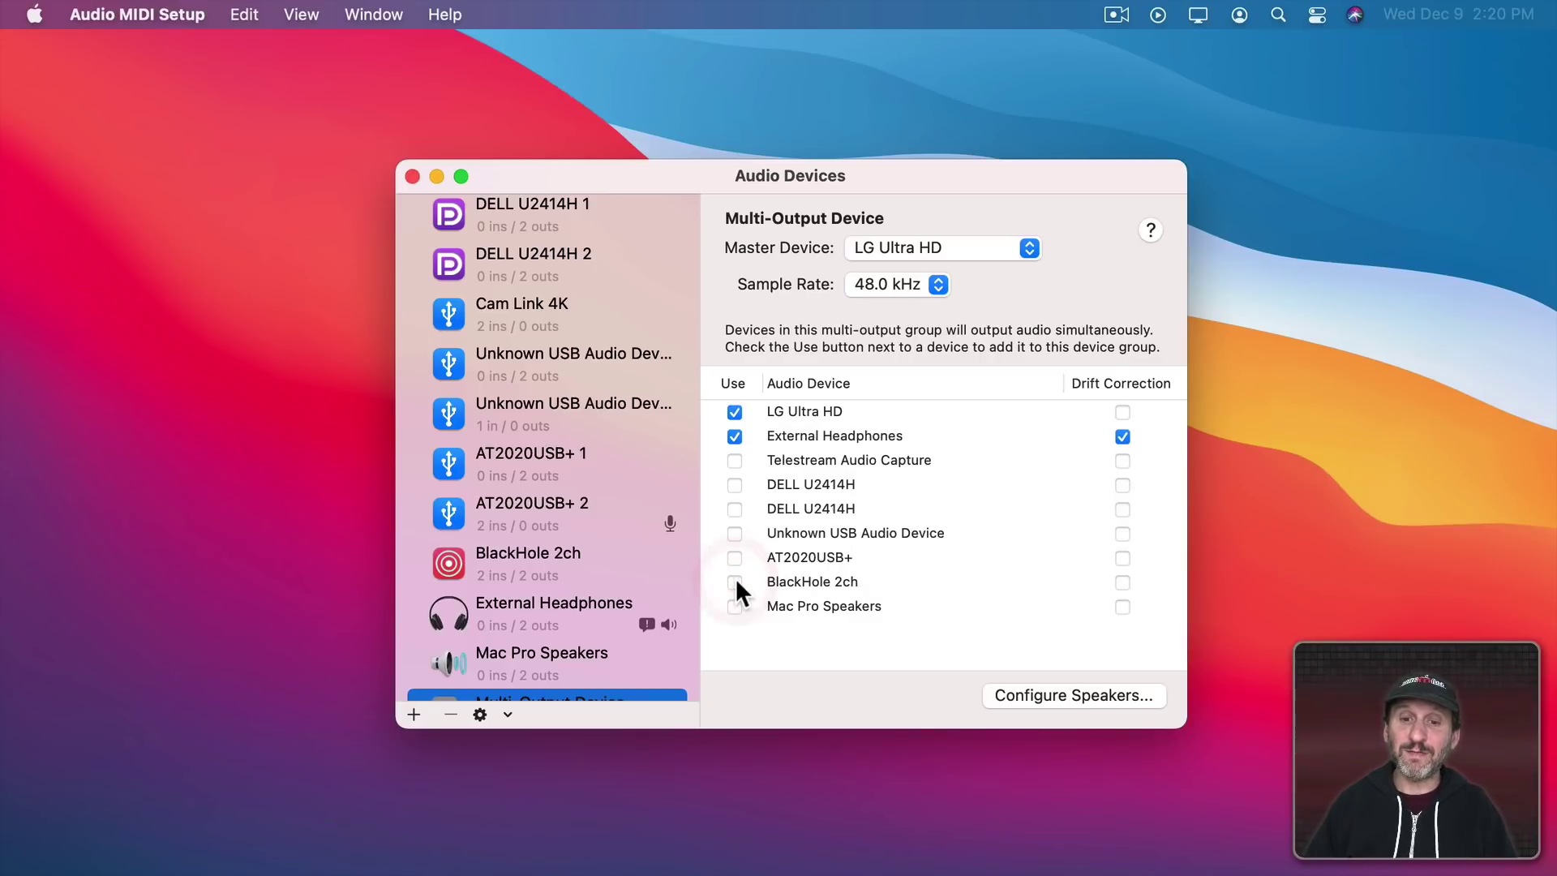
pyautogui.click(735, 412)
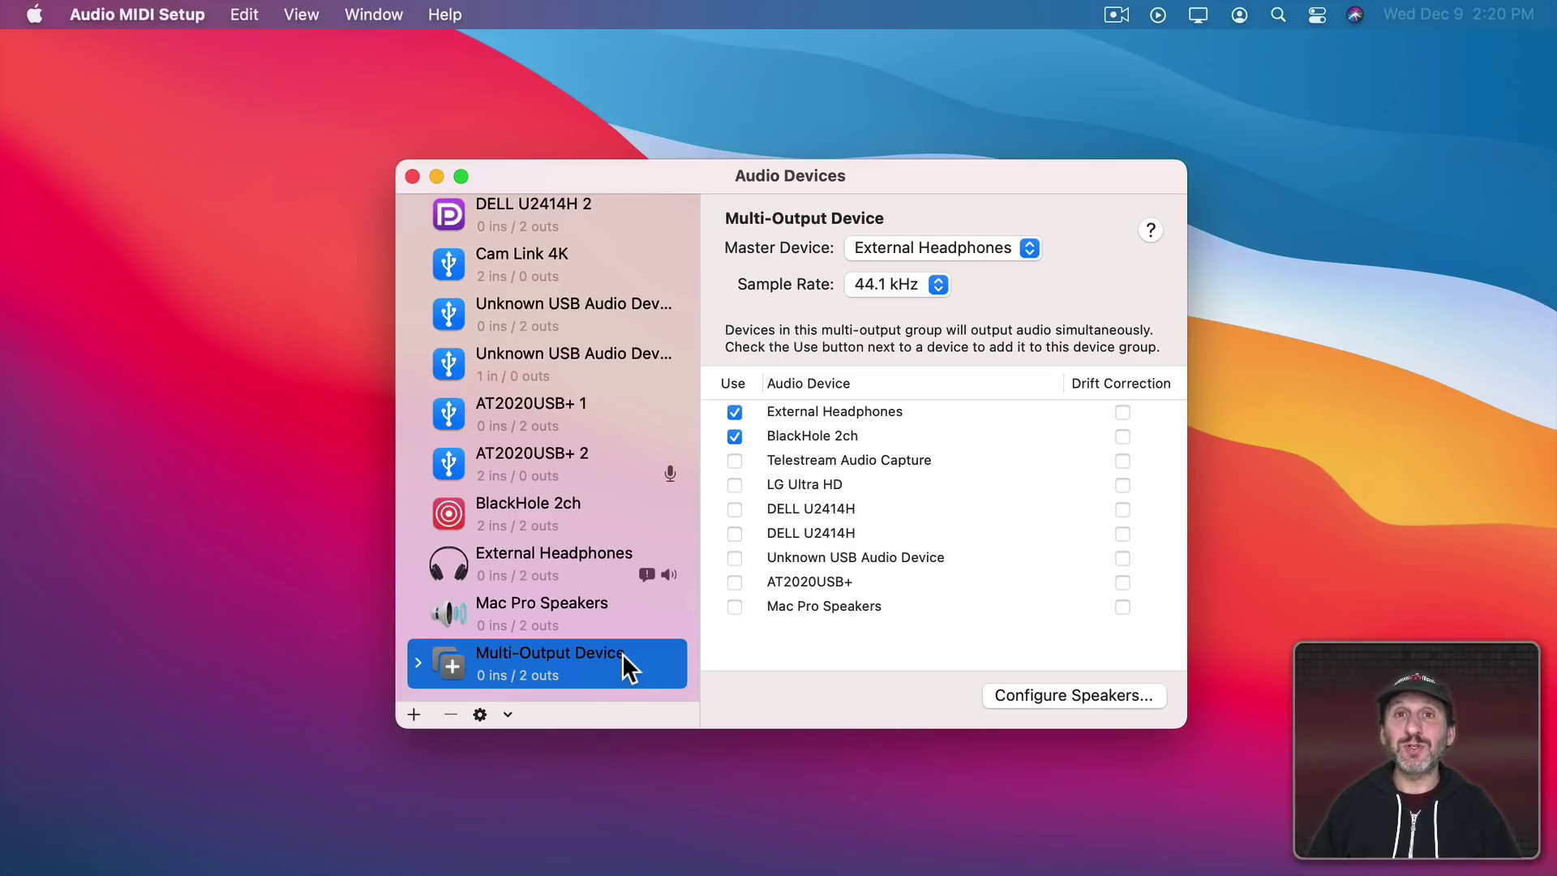
# Rename the new multi-output device to 'BH+Speakers'.
pyautogui.click(508, 657)
pyautogui.press('super+a')
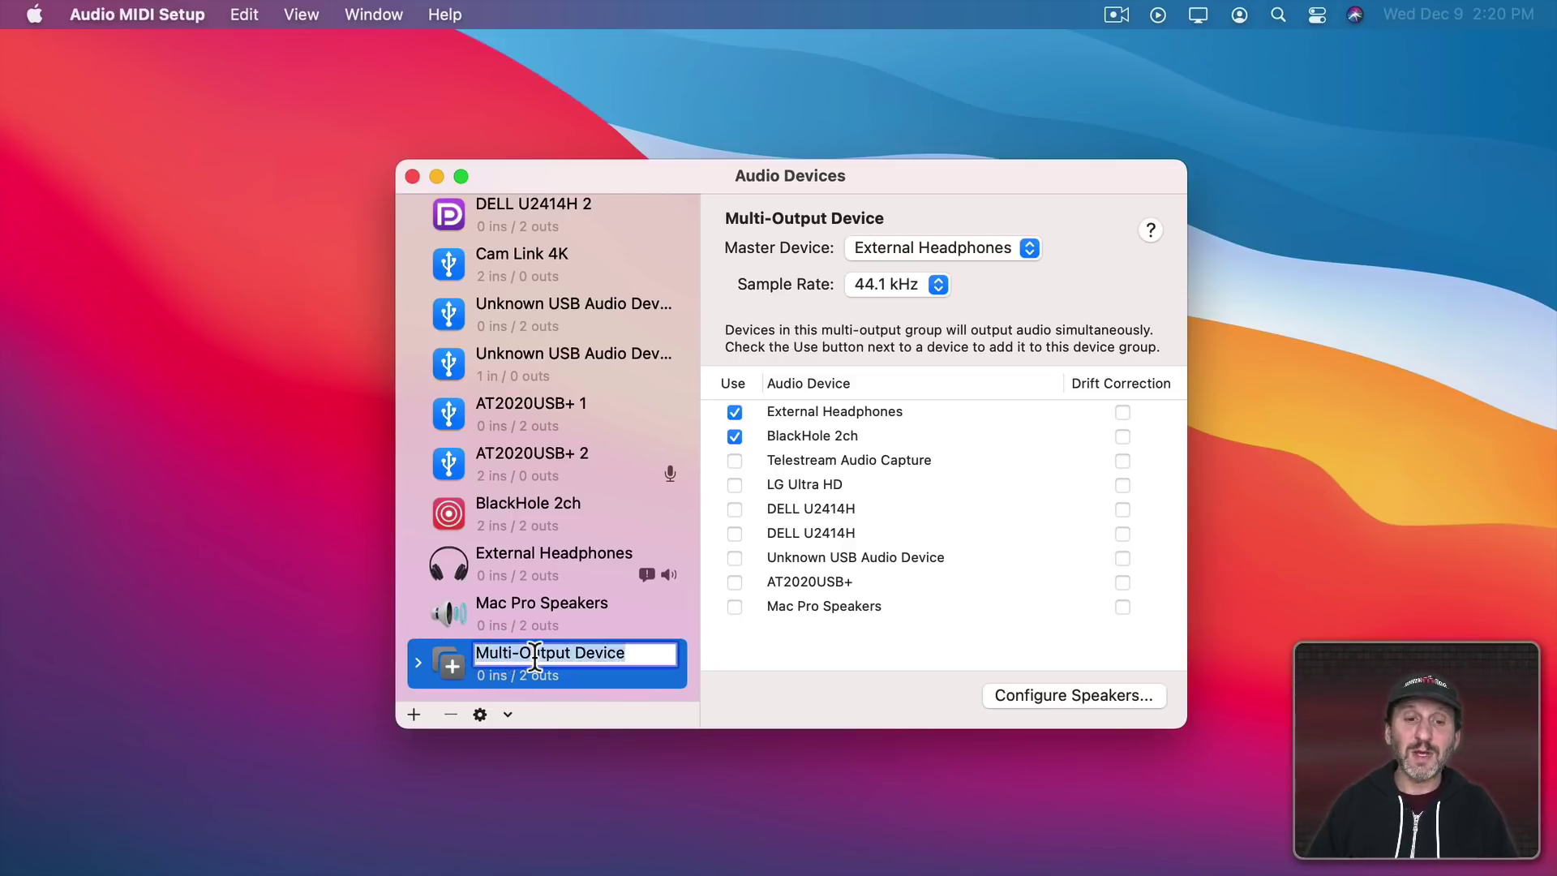
pyautogui.write('BH')
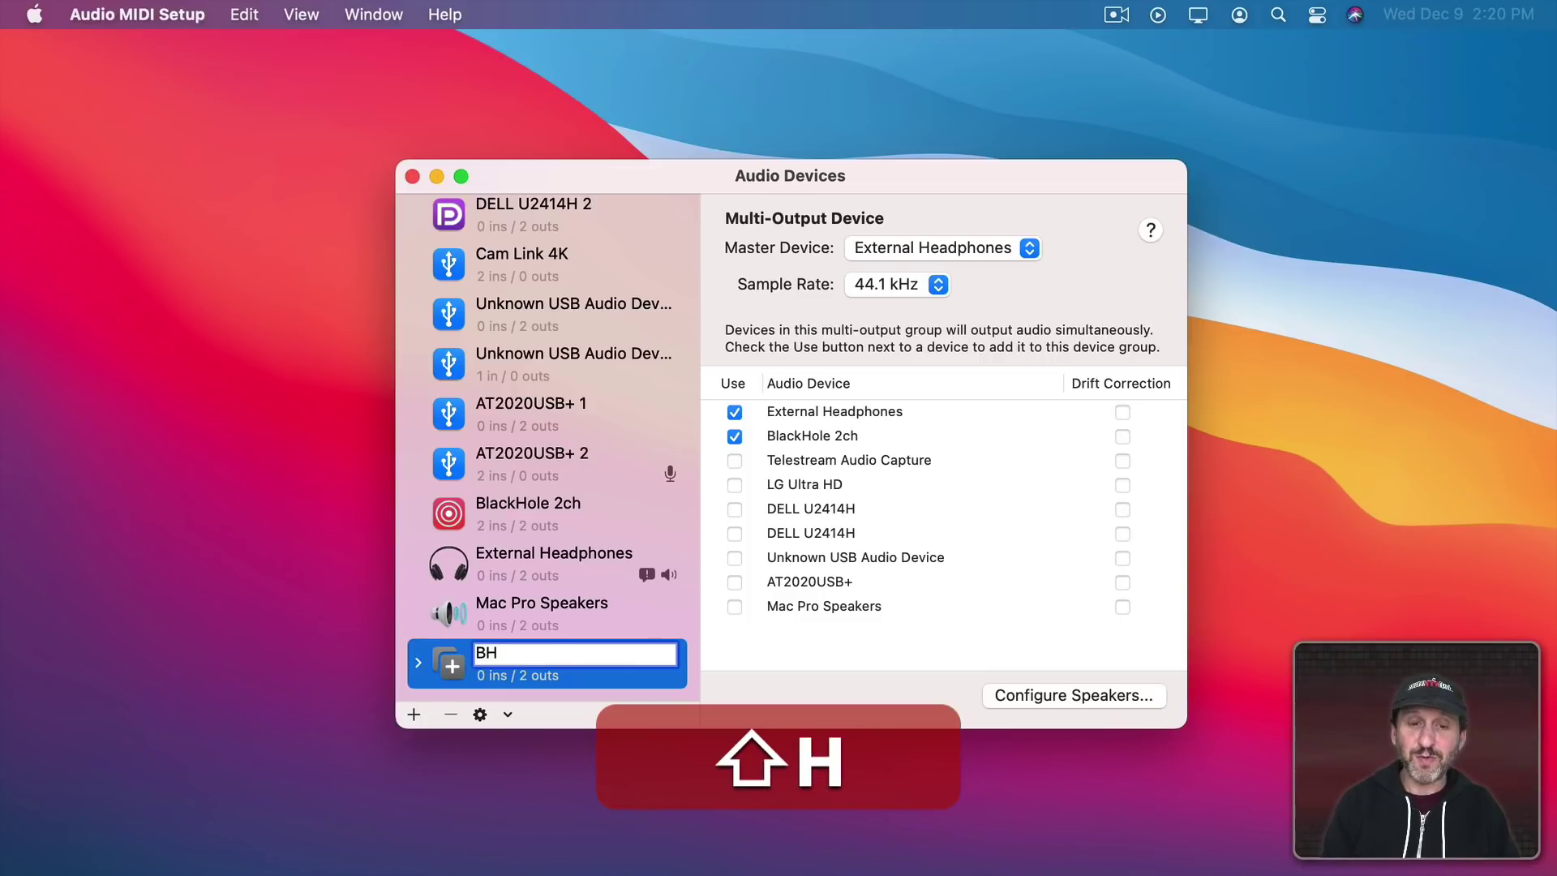
pyautogui.write('+Speakers')
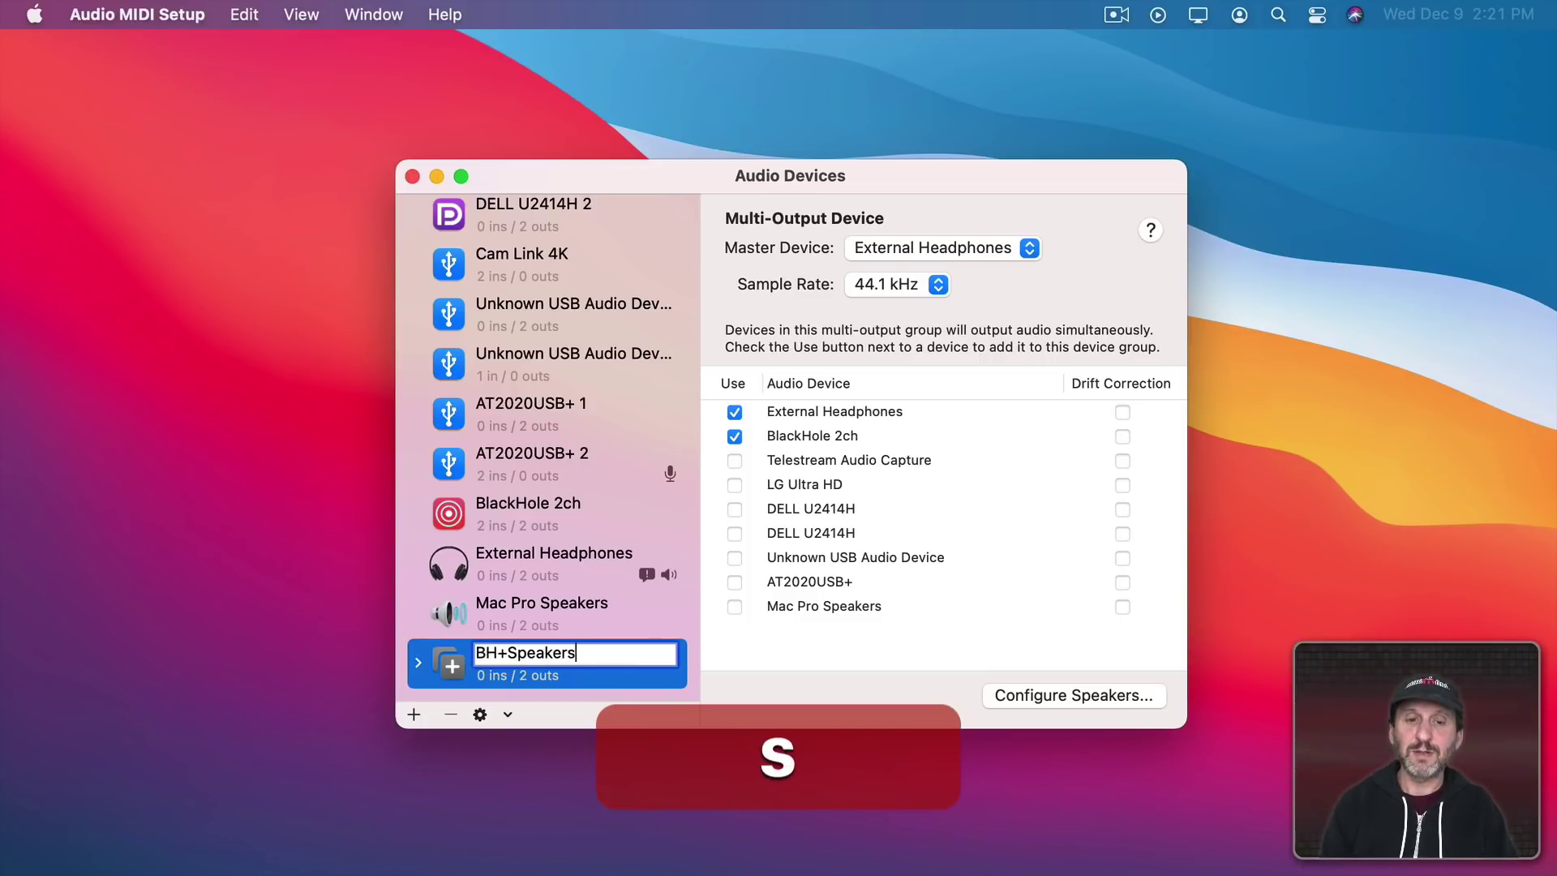
pyautogui.press('Return')
pyautogui.click(25, 12)
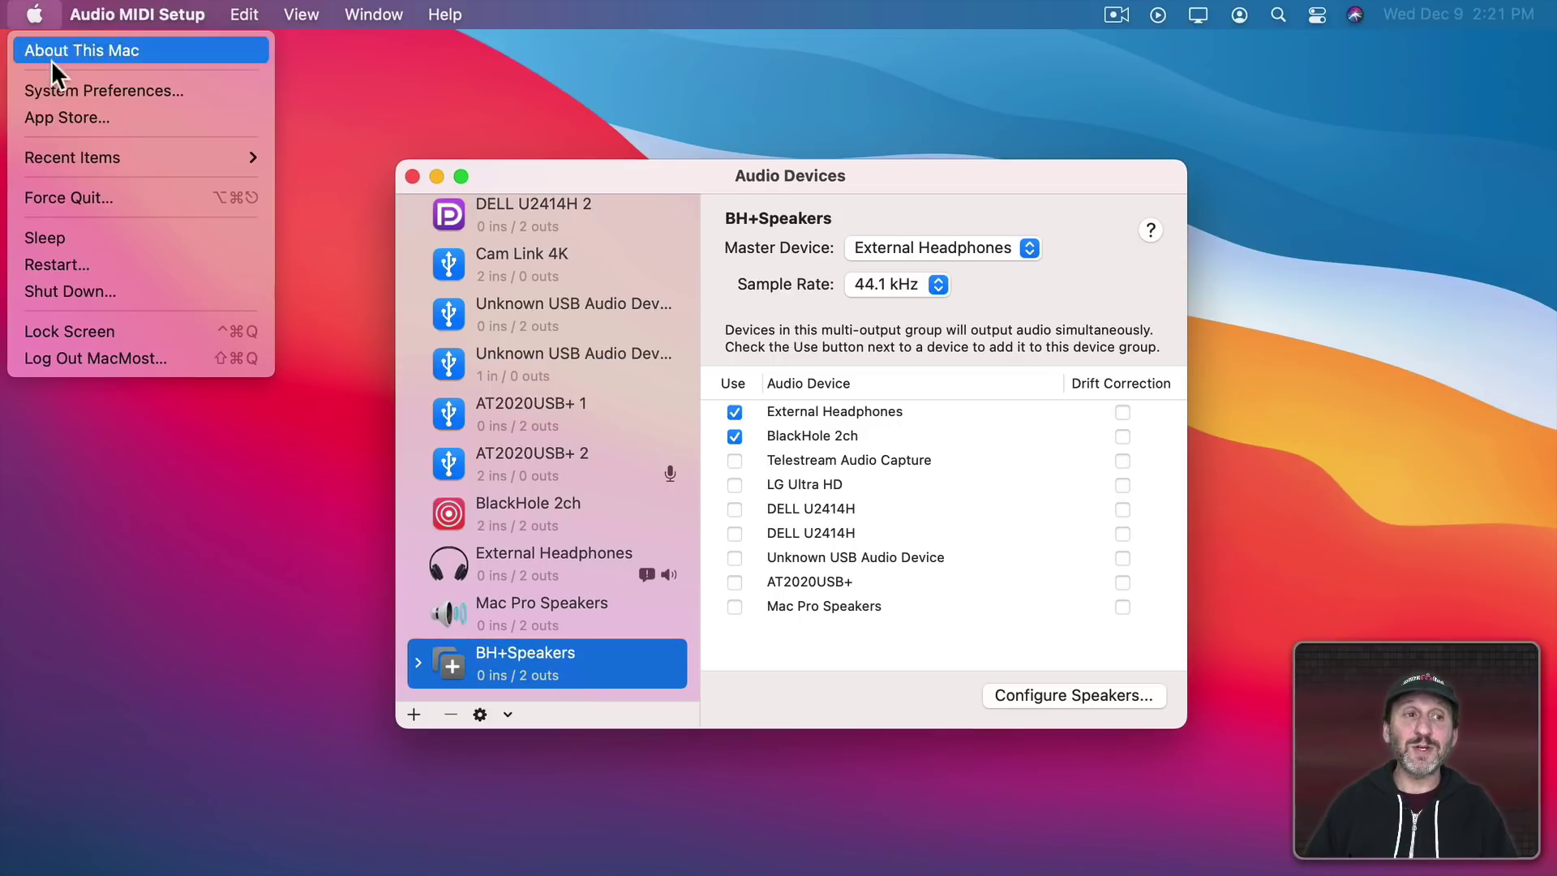
pyautogui.click(60, 89)
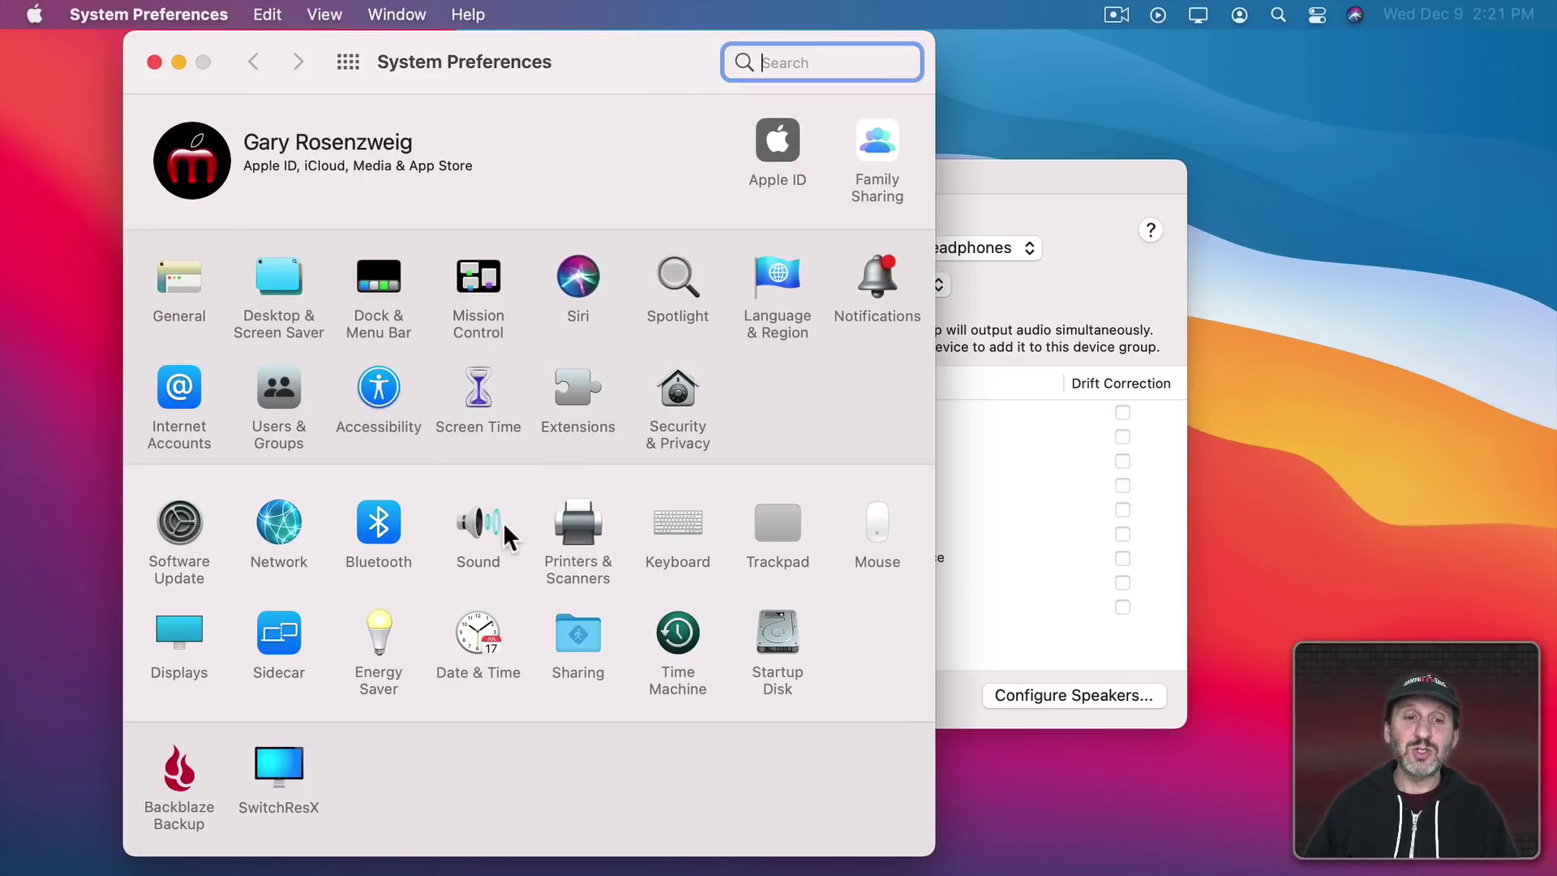
pyautogui.click(478, 523)
pyautogui.scroll(-3, 347, 300)
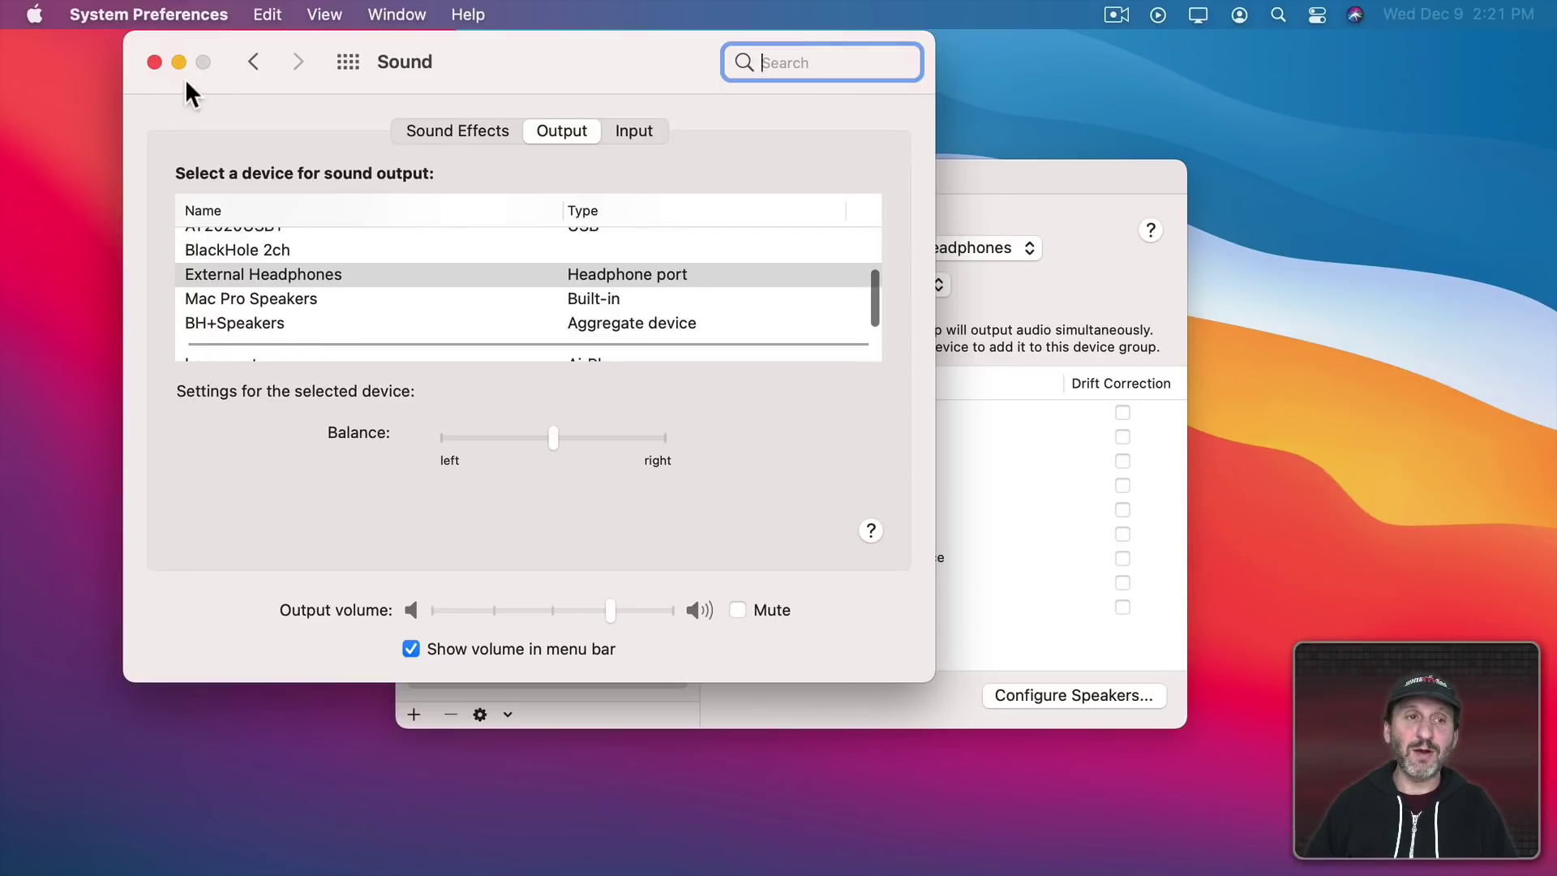
pyautogui.click(154, 62)
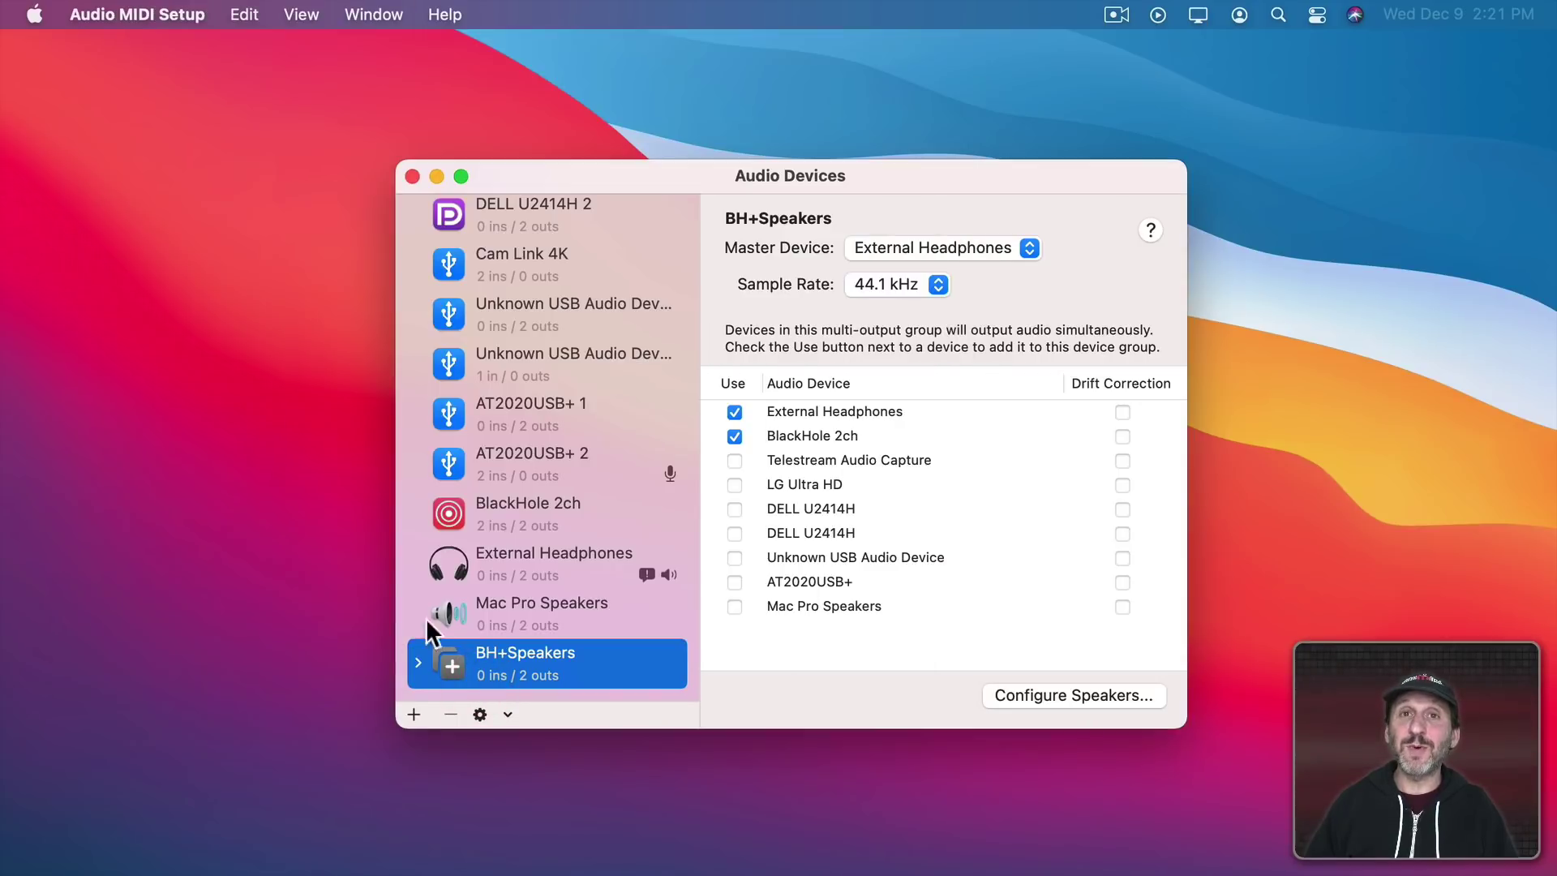
# Bring up the BH+Speakers device's options to make it the sound output.
pyautogui.keyDown('ctrl'); pyautogui.click(449, 660); pyautogui.keyUp('ctrl')
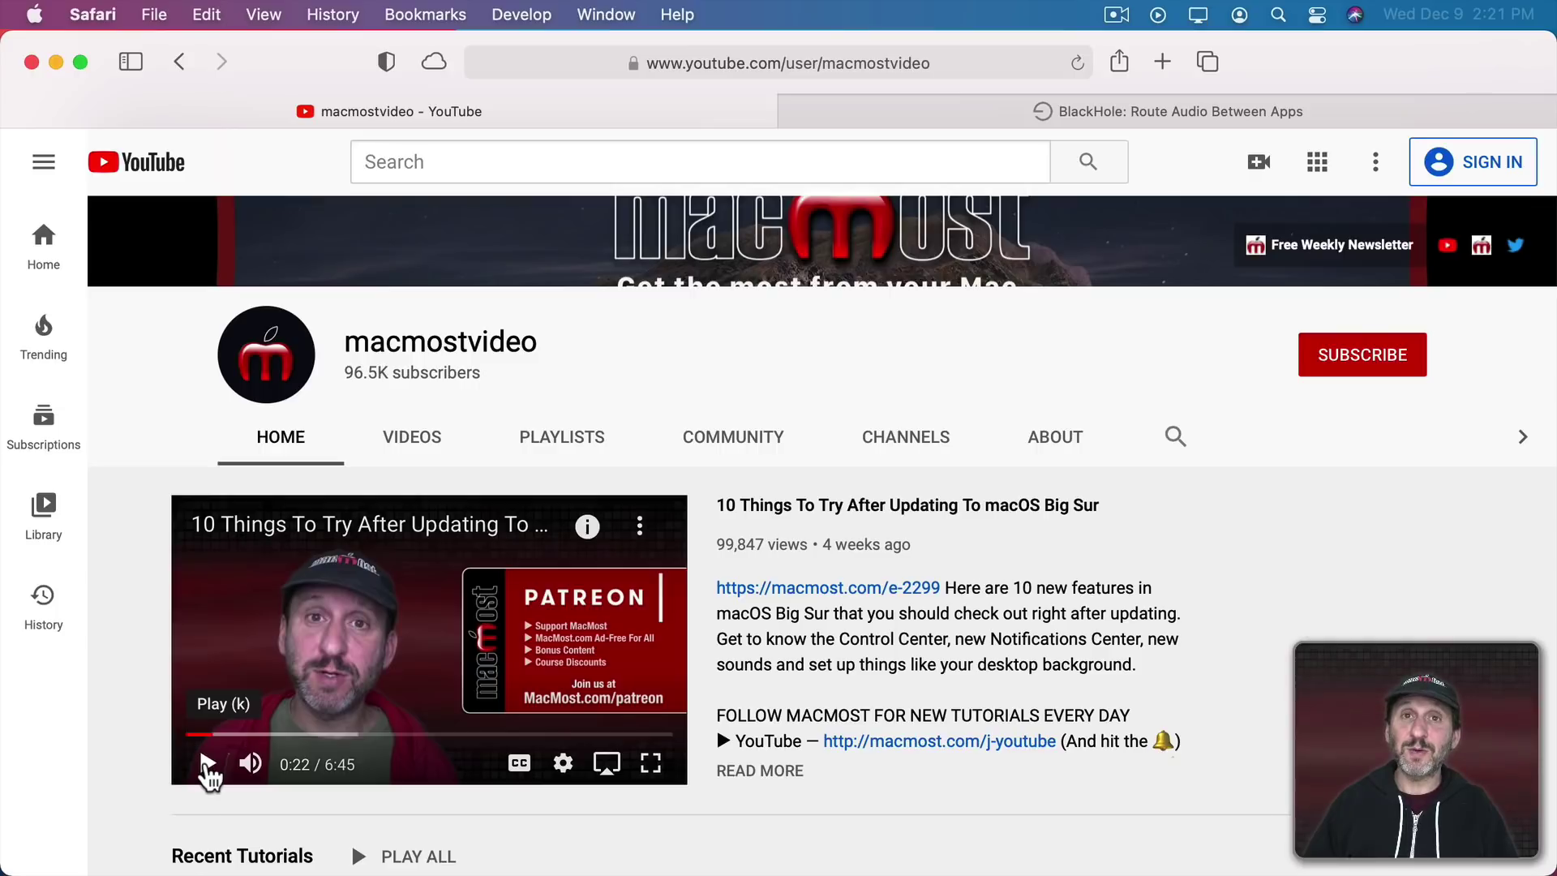
# Play the YouTube video and record the first display with BlackHole 2ch as microphone.
pyautogui.click(207, 764)
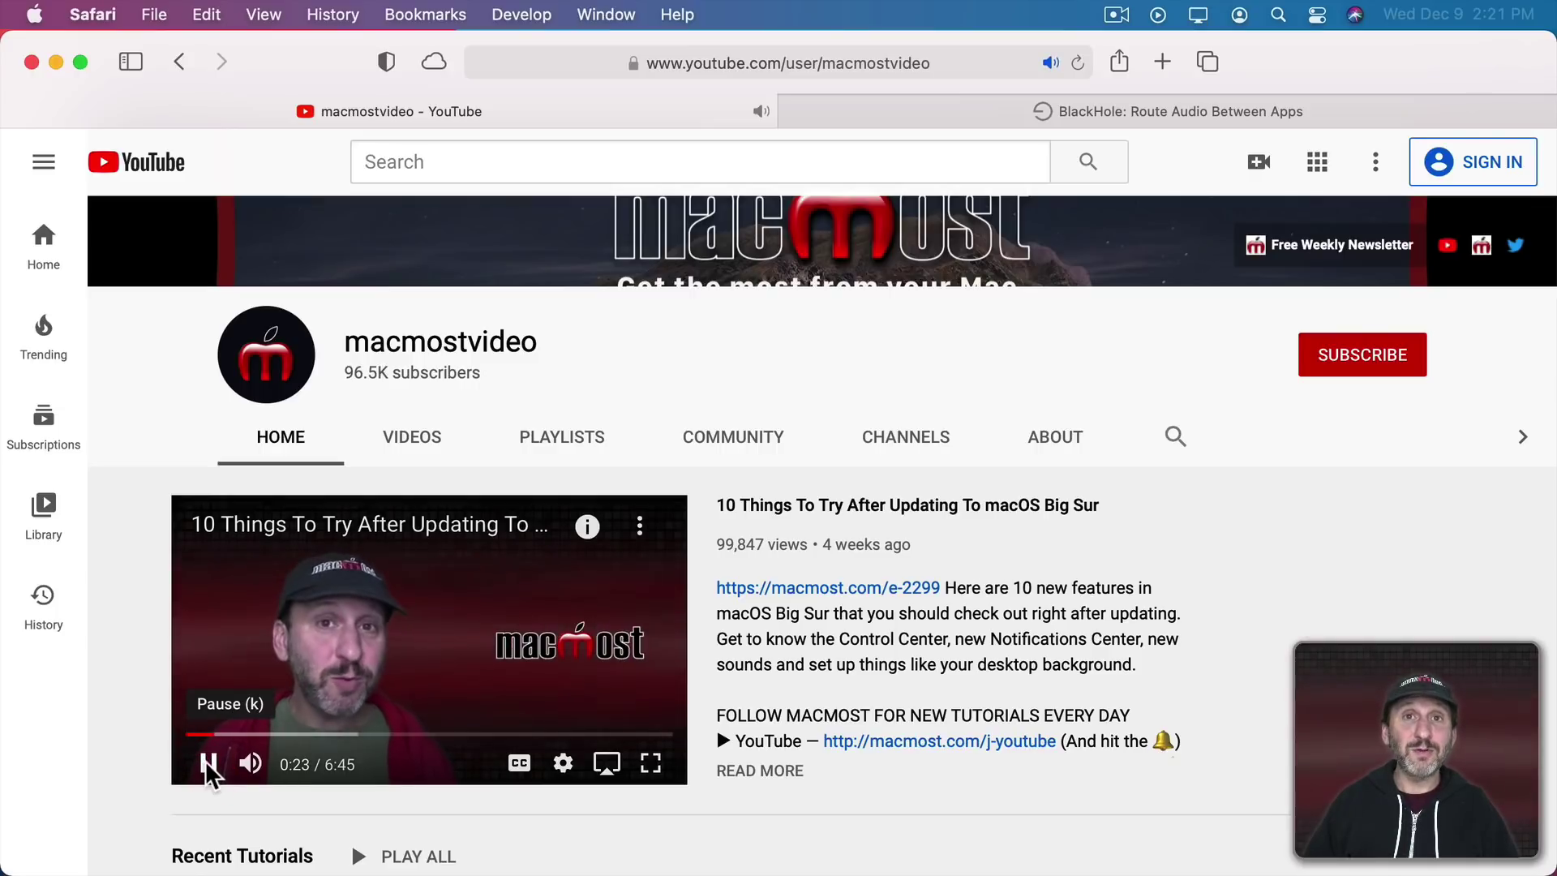
pyautogui.press('cmd+shift+5')
pyautogui.click(907, 800)
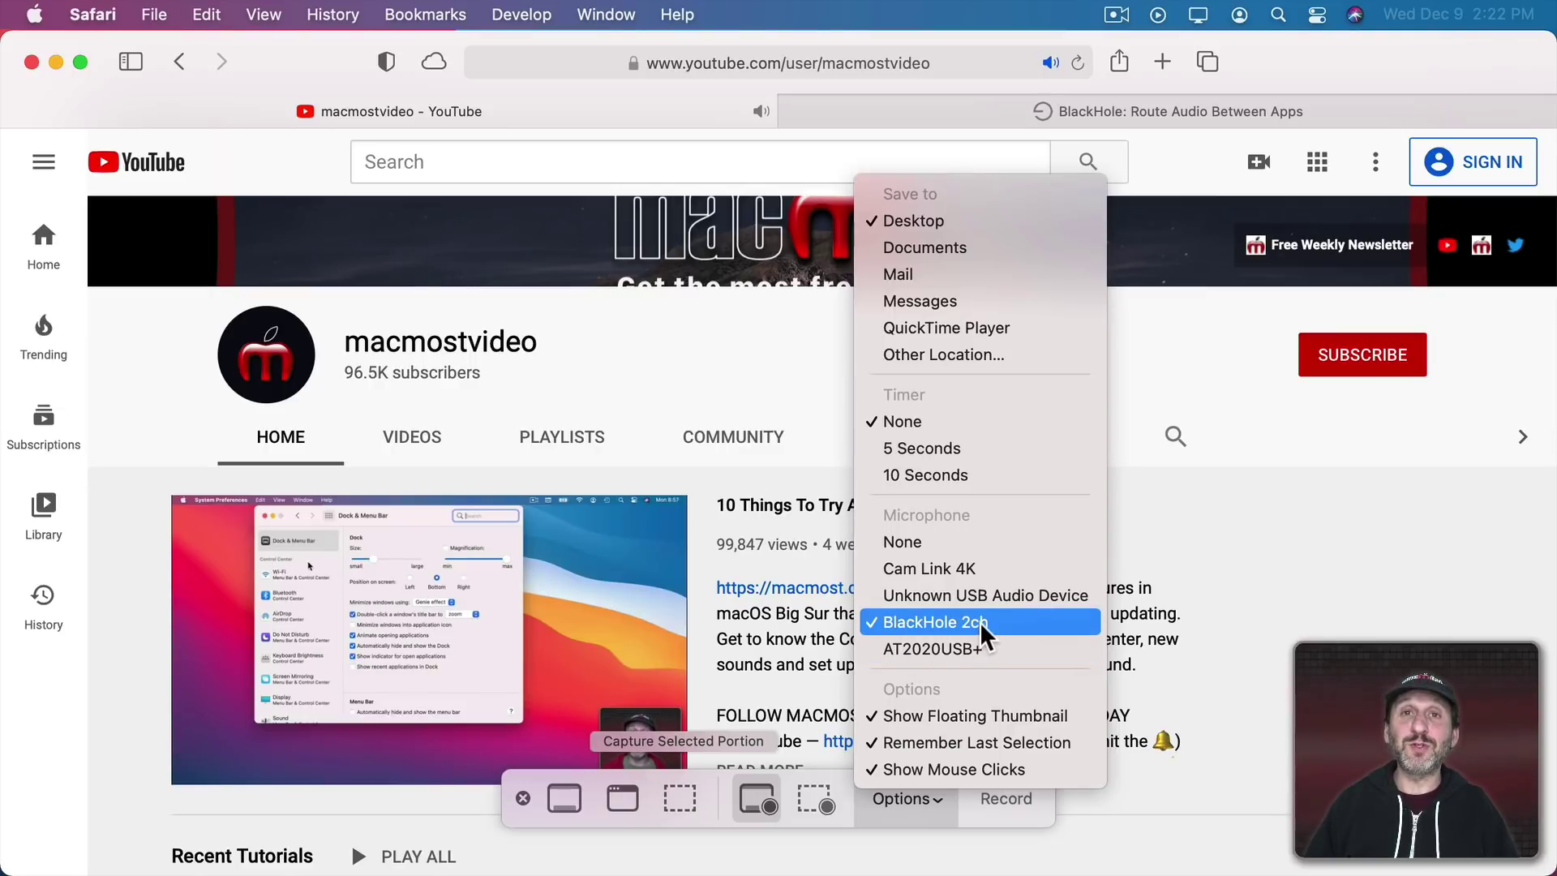
pyautogui.click(908, 799)
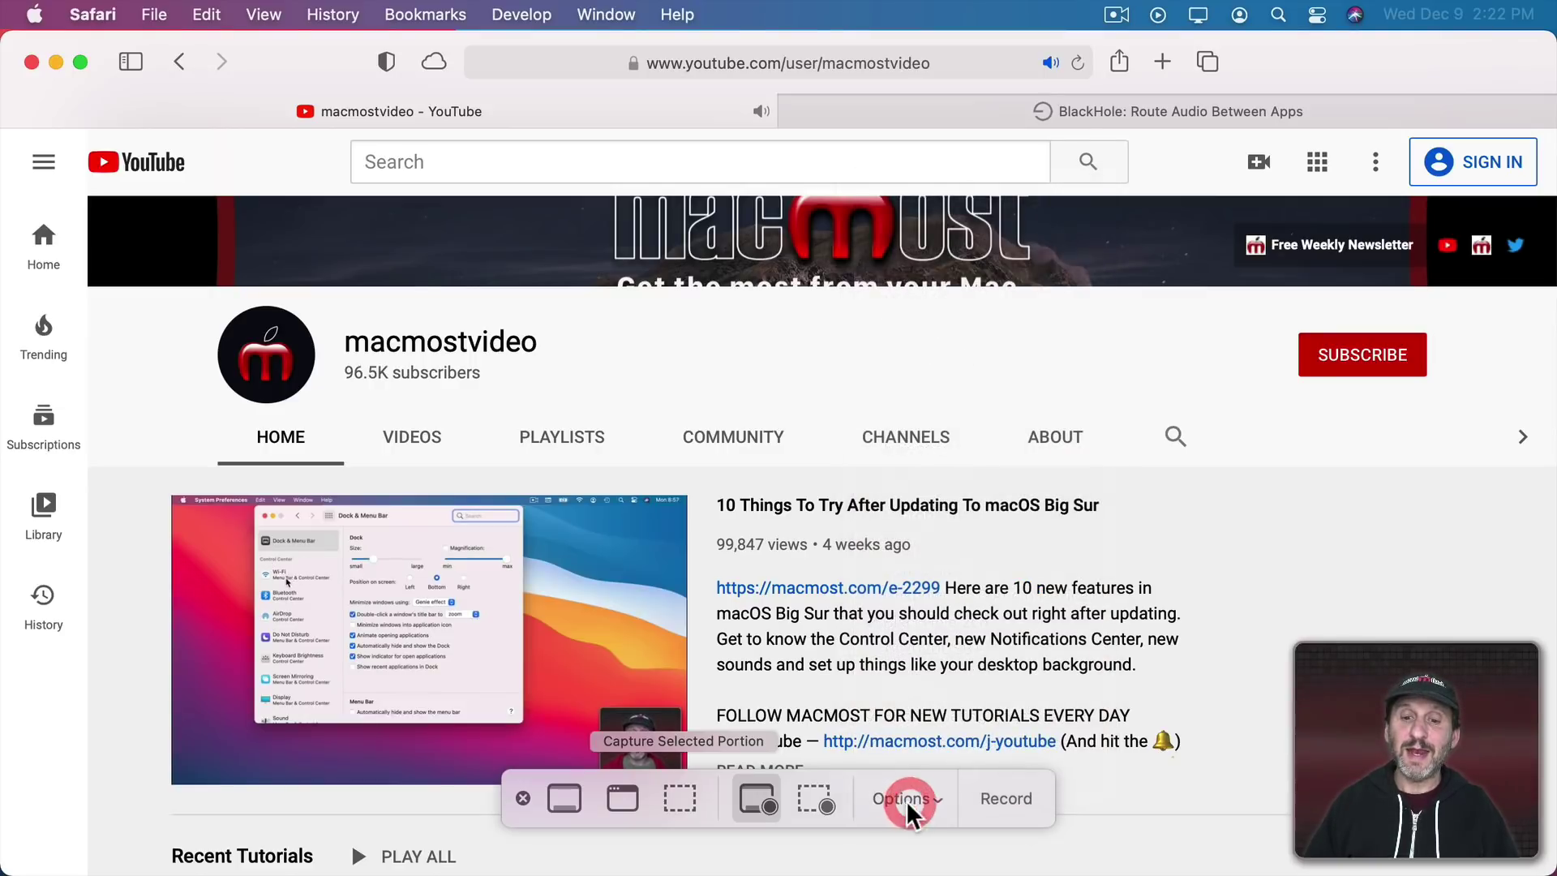
pyautogui.click(1006, 799)
pyautogui.click(1004, 699)
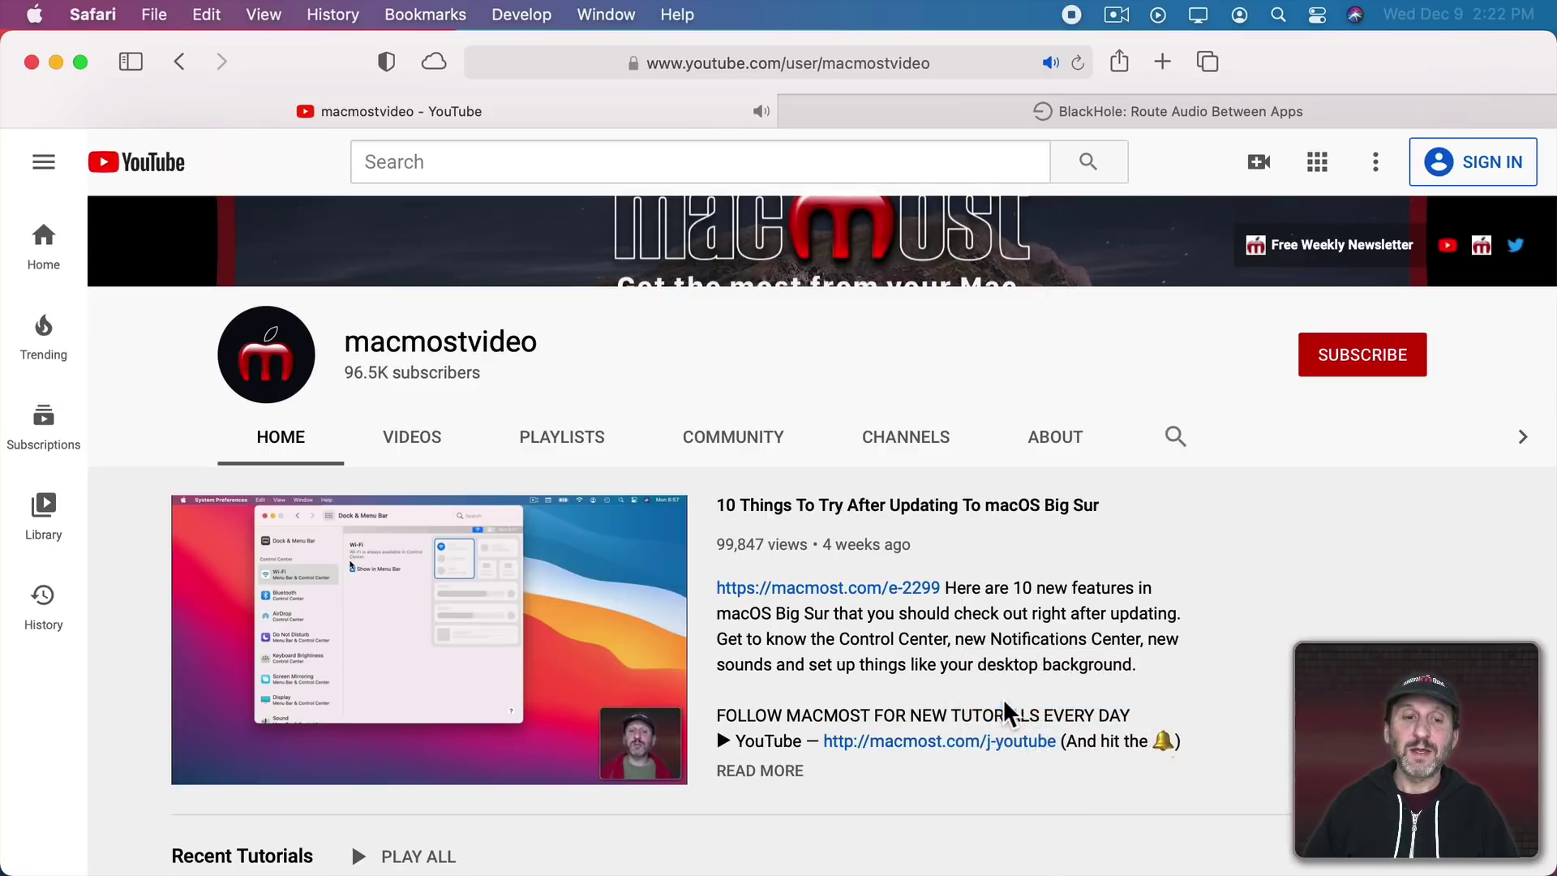
# Pause the video, stop the recording, and play back the new test recording.
pyautogui.moveTo(490, 630)
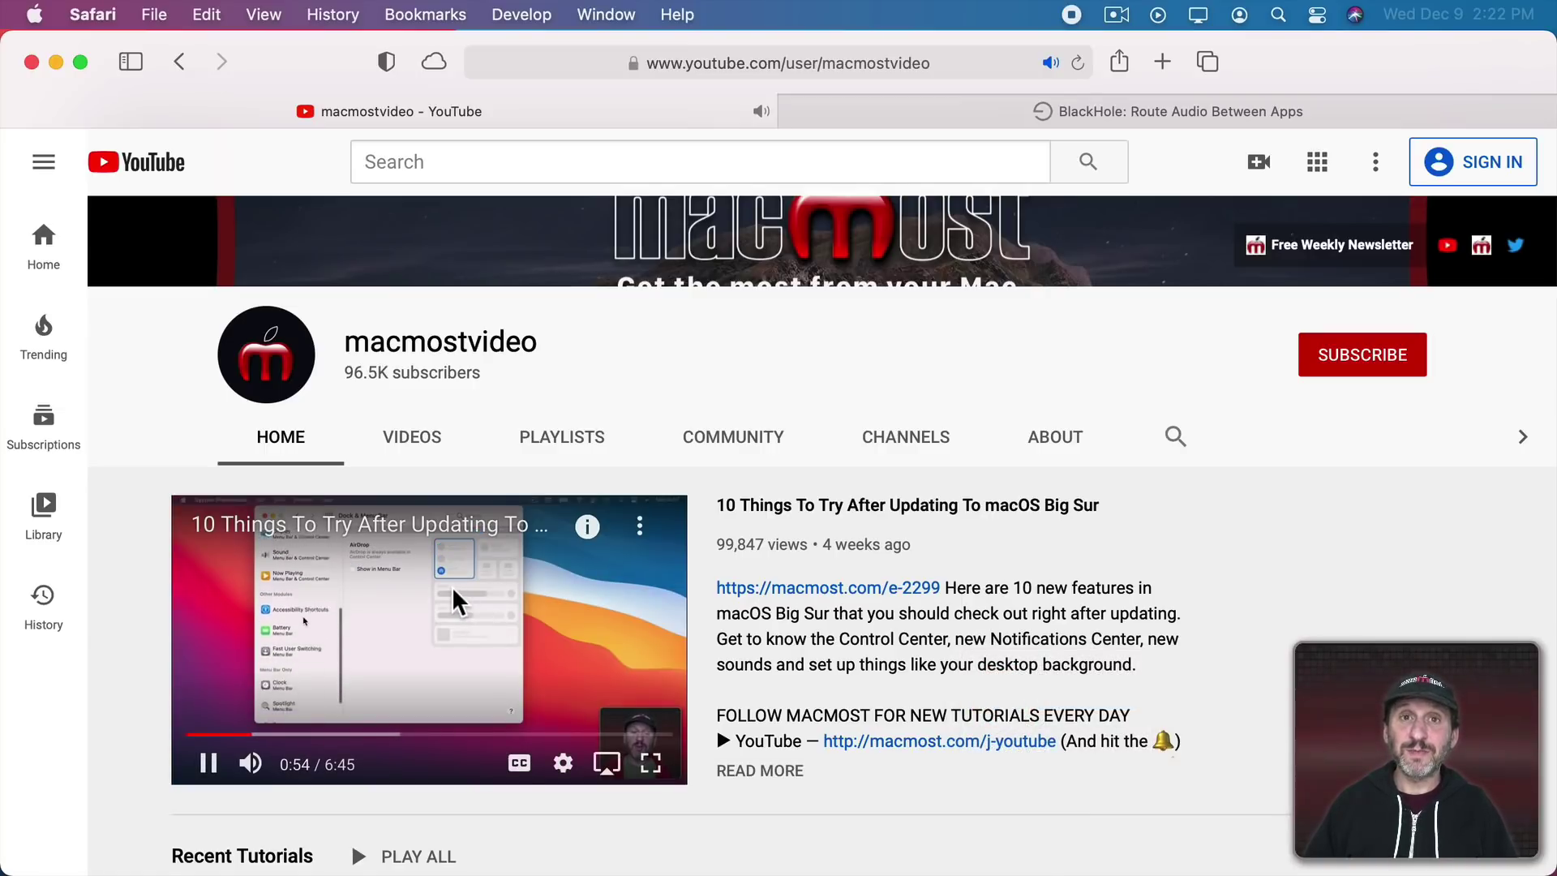
pyautogui.click(208, 764)
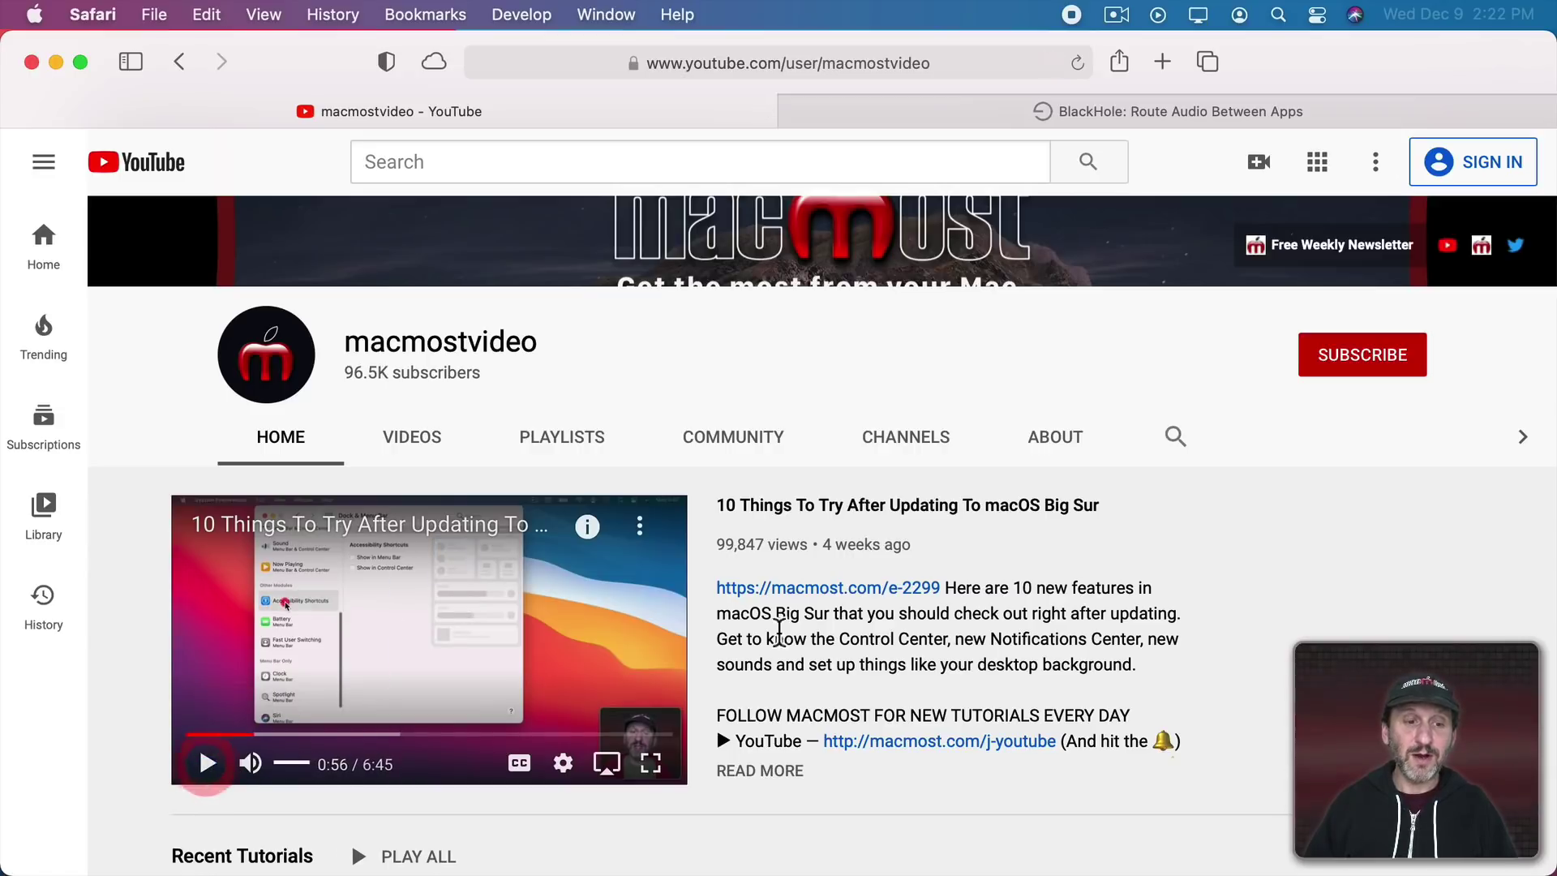
pyautogui.click(1071, 14)
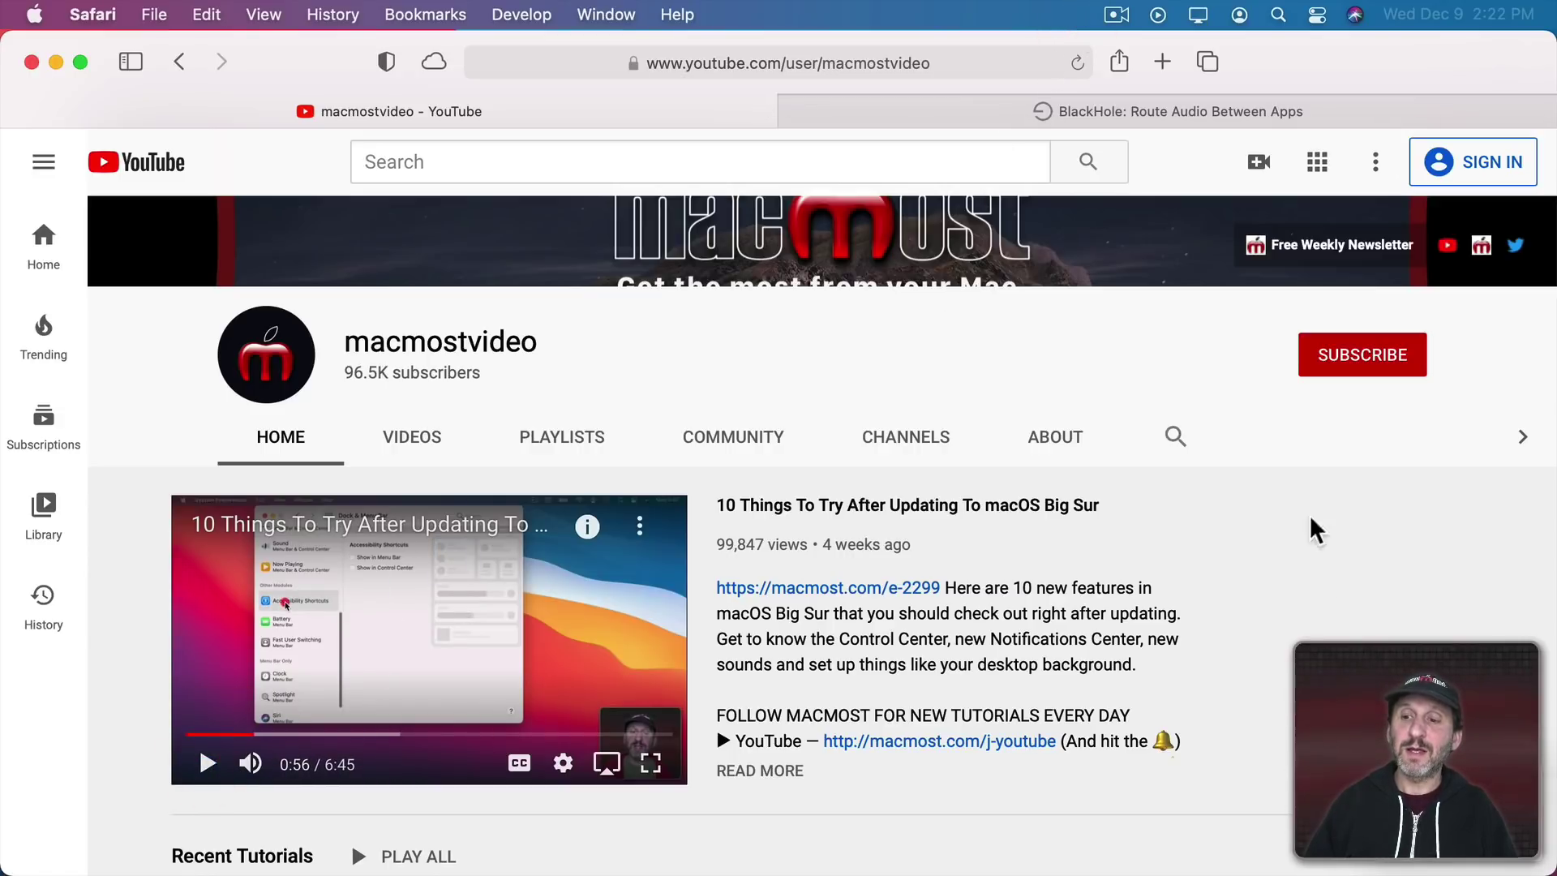
pyautogui.click(1427, 779)
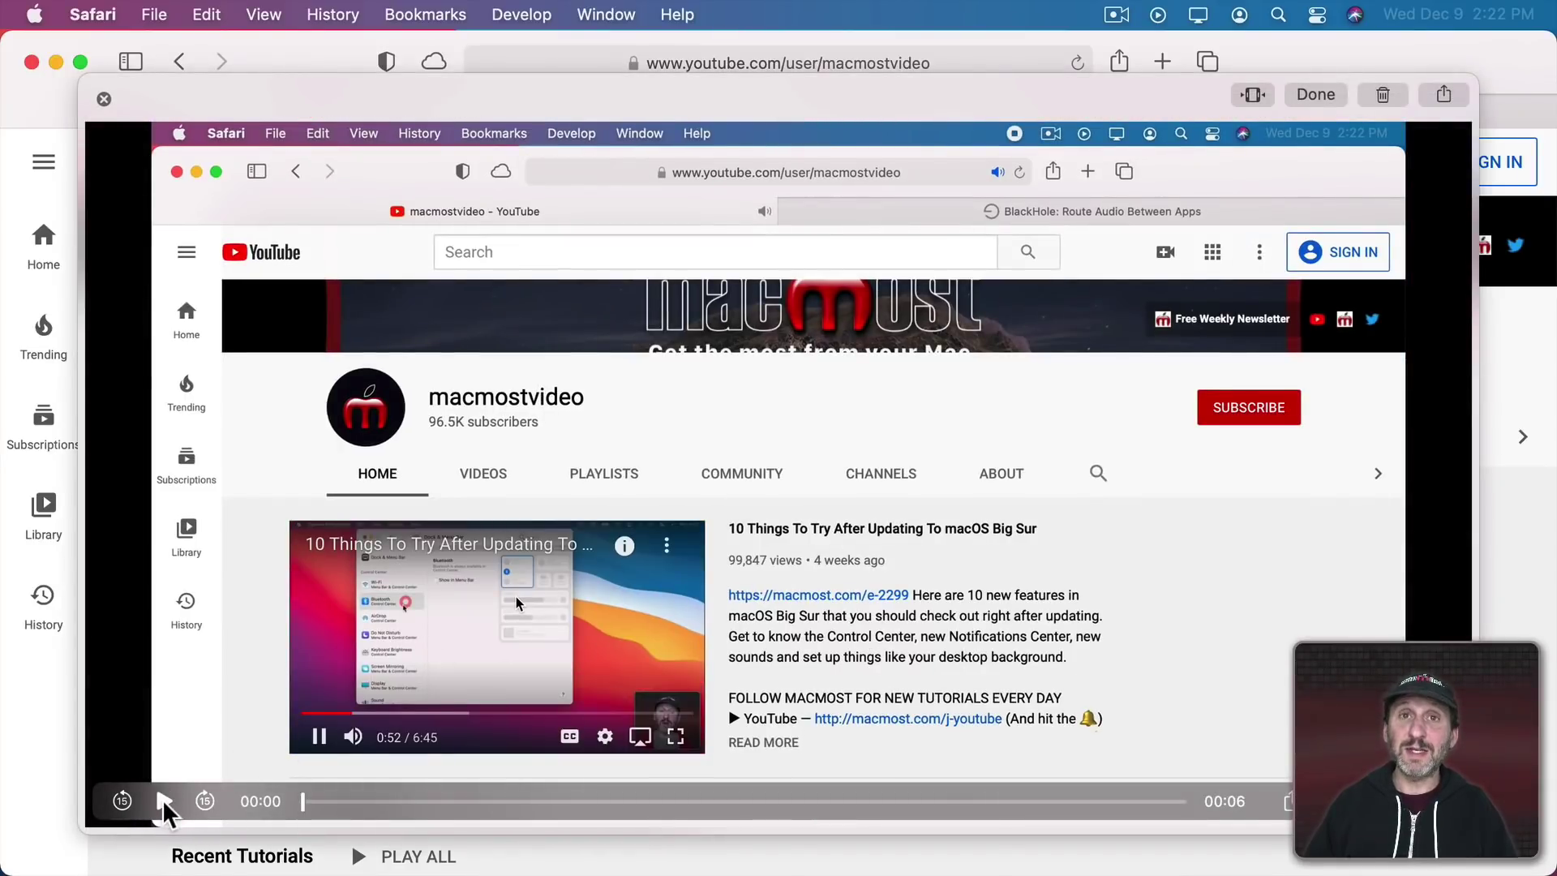
pyautogui.click(163, 801)
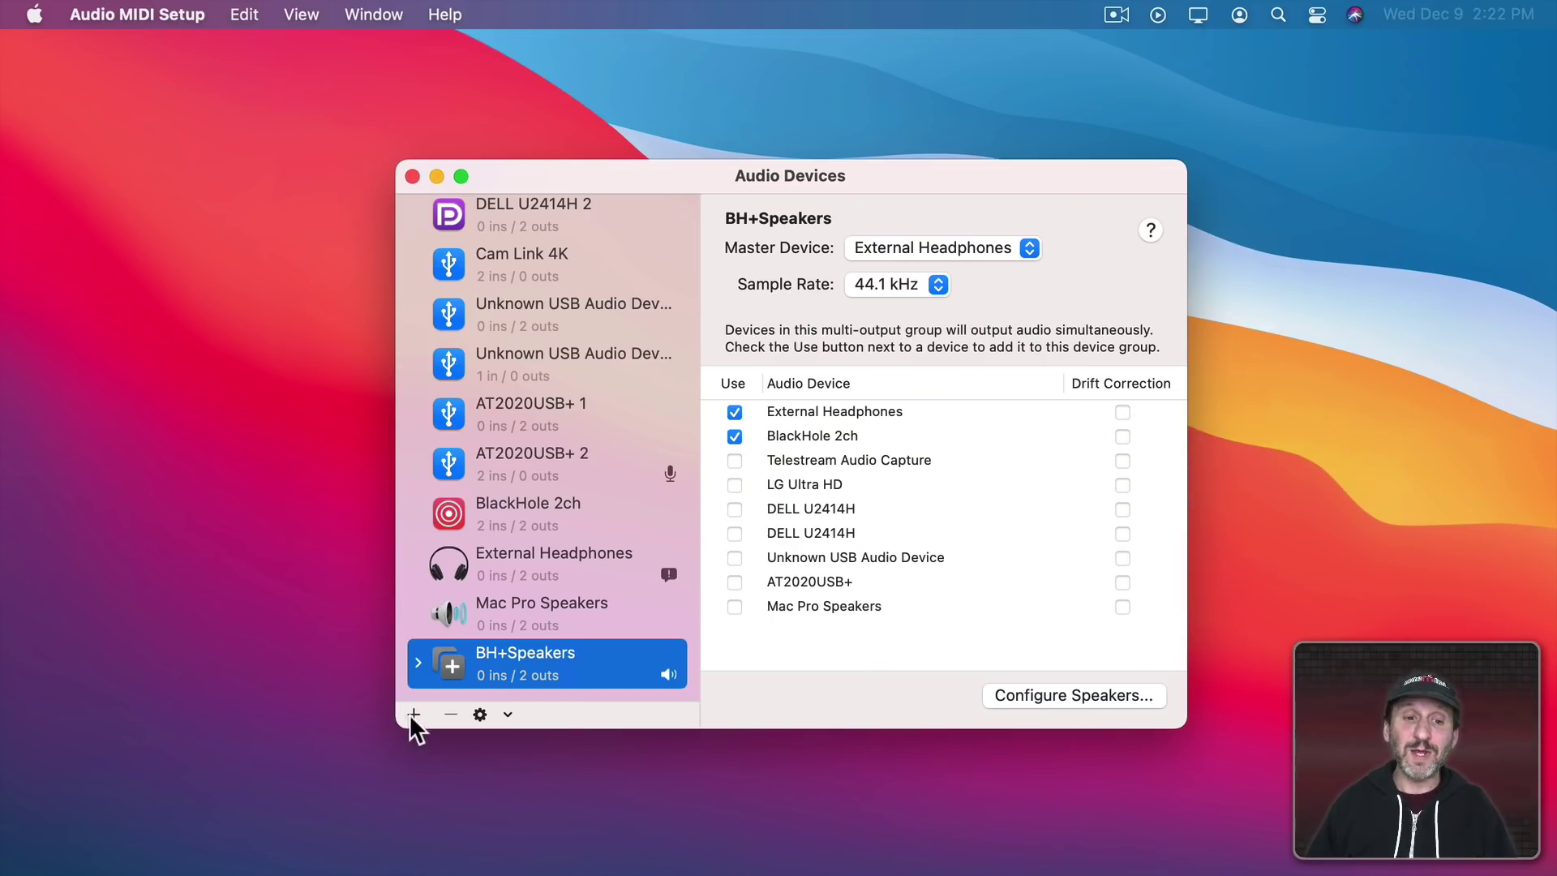
# Create a new aggregate device combining BlackHole 2ch and the AT2020USB+ microphone.
pyautogui.click(413, 715)
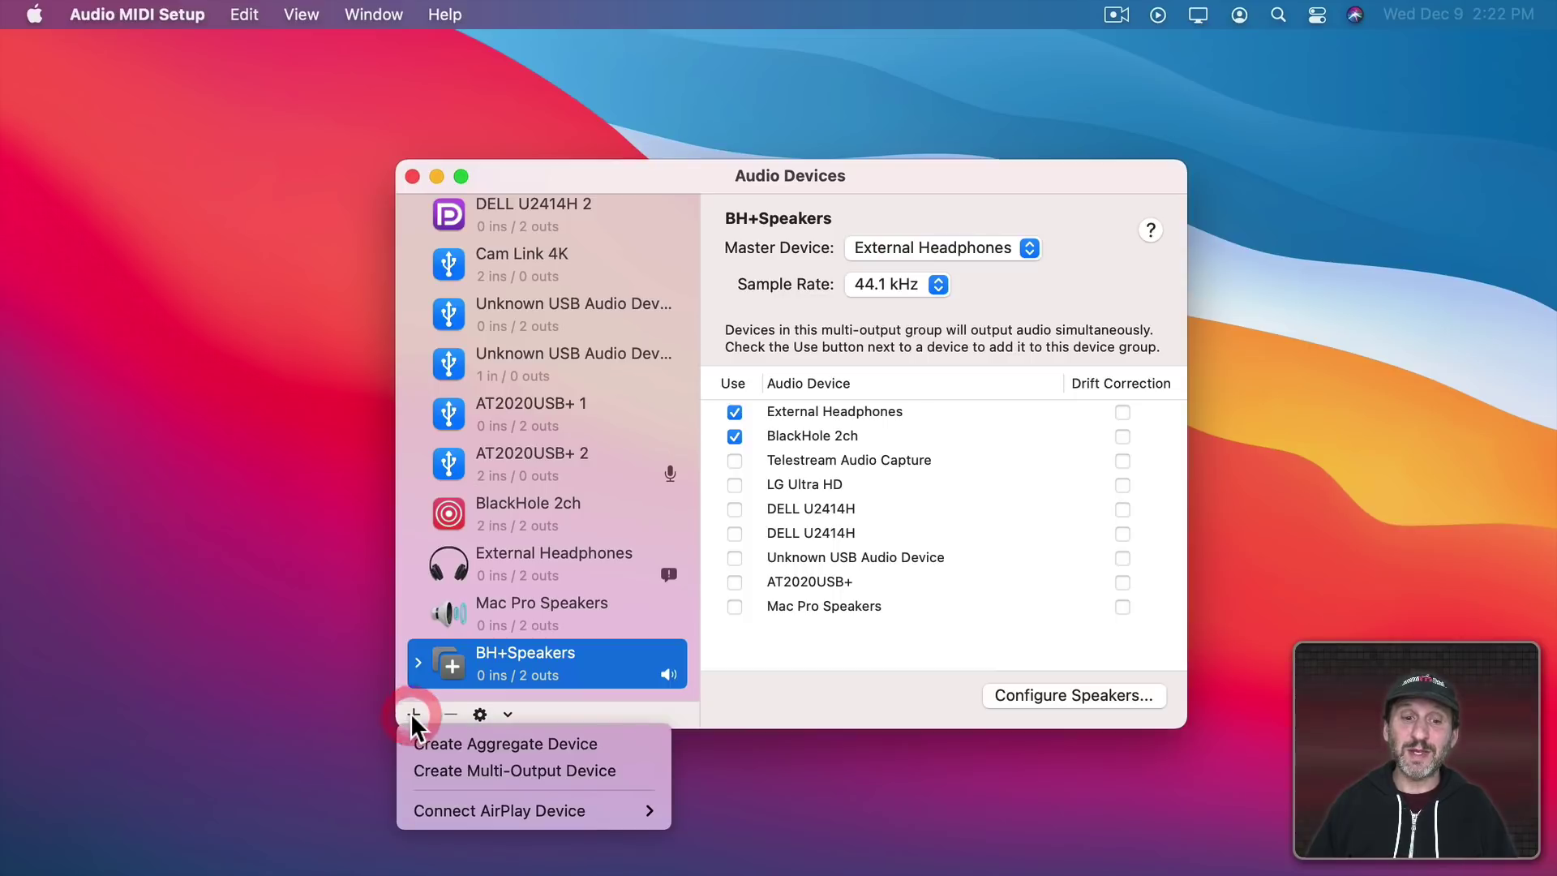
pyautogui.click(478, 751)
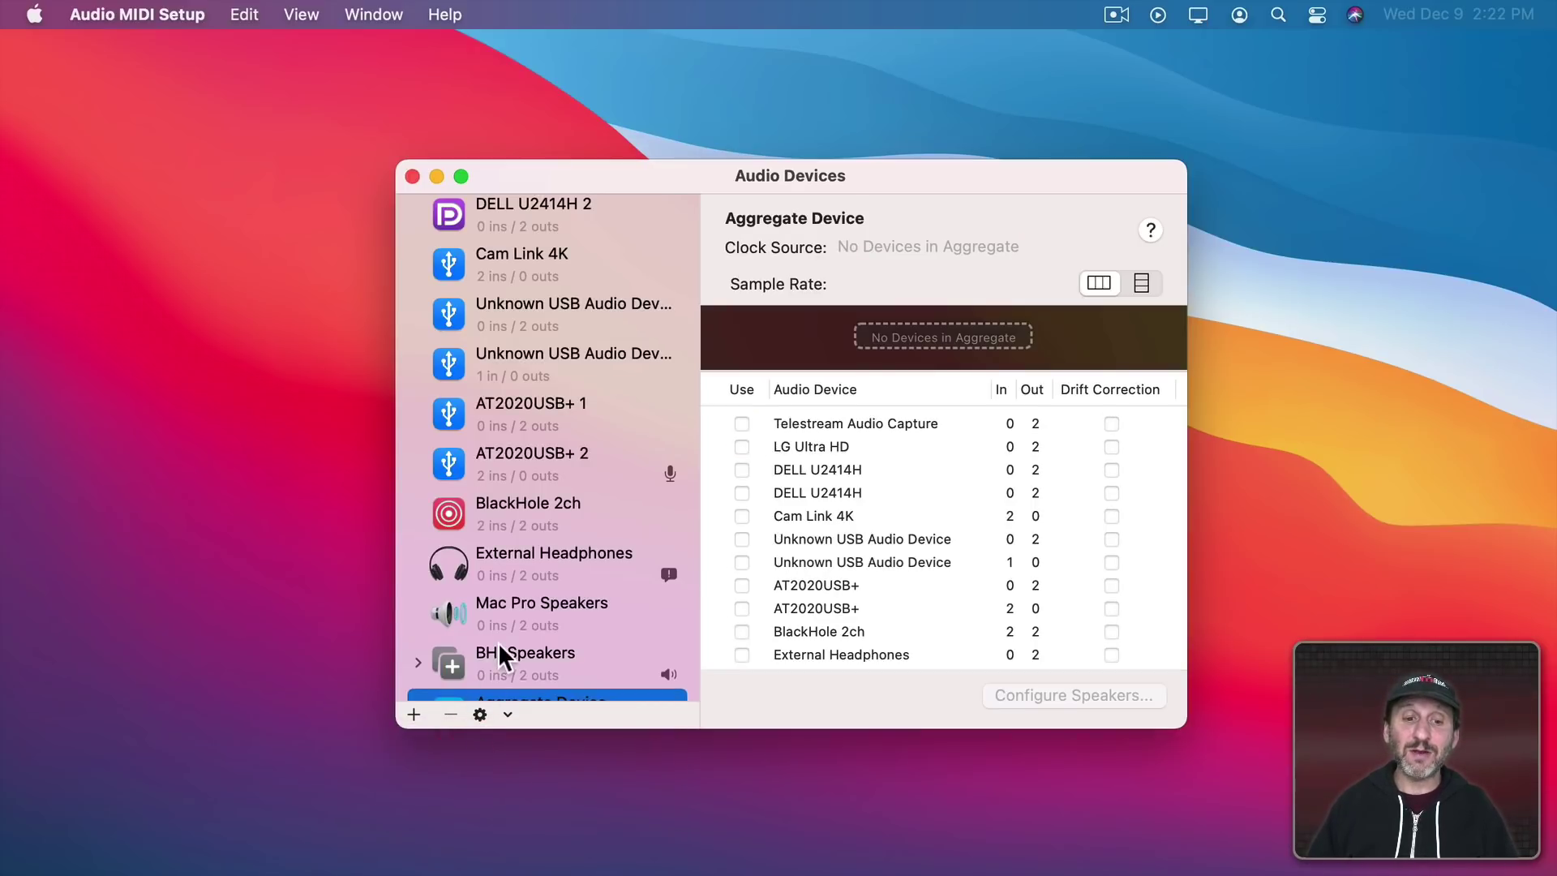
pyautogui.scroll(-2, 501, 651)
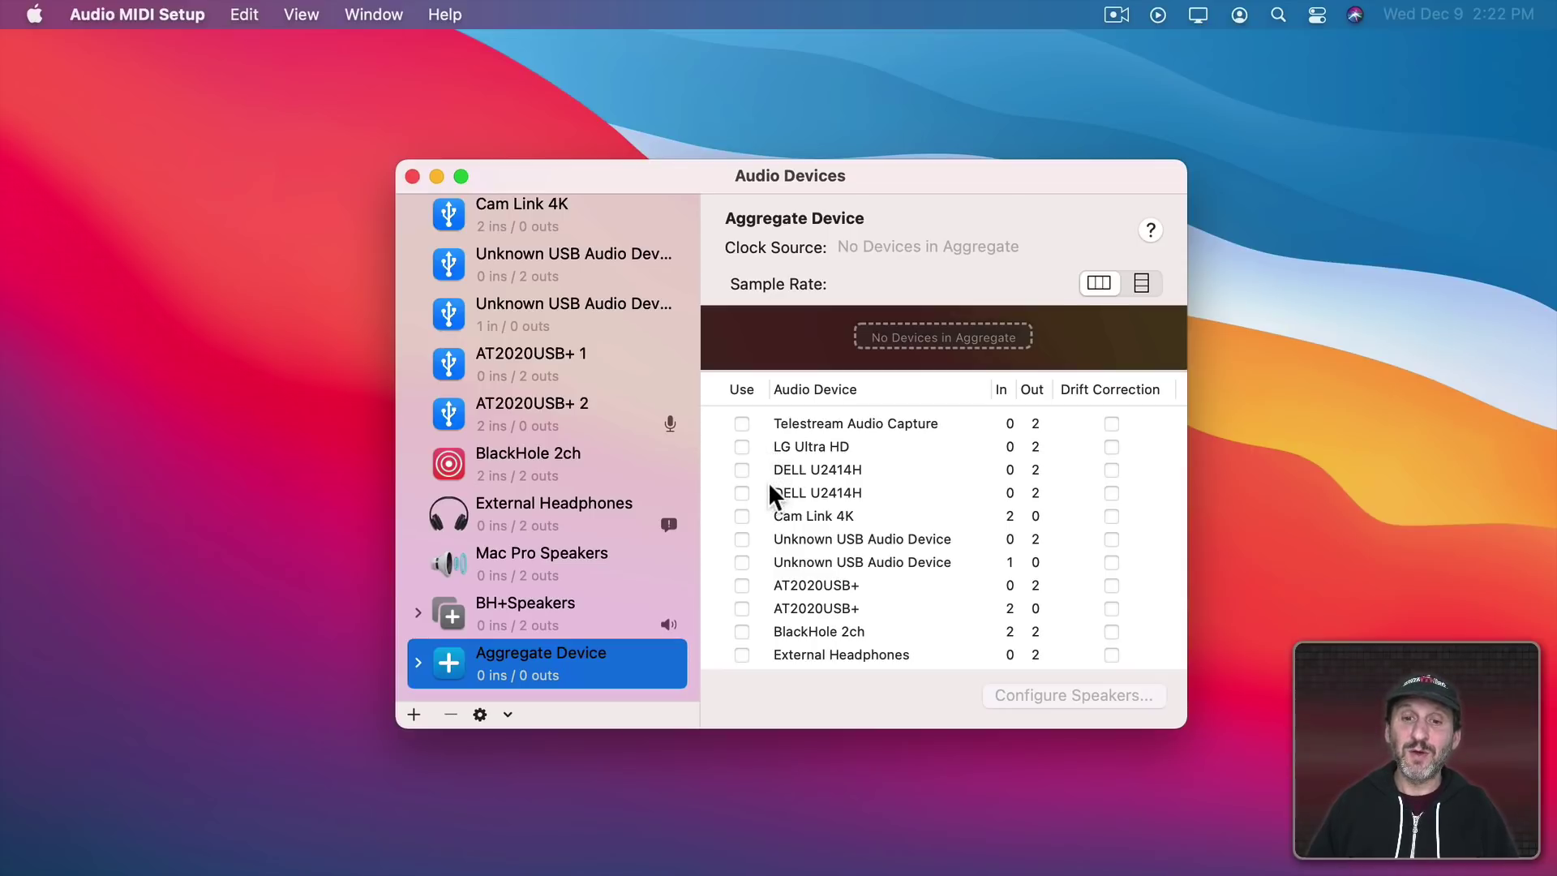
pyautogui.scroll(-2, 767, 552)
pyautogui.click(743, 597)
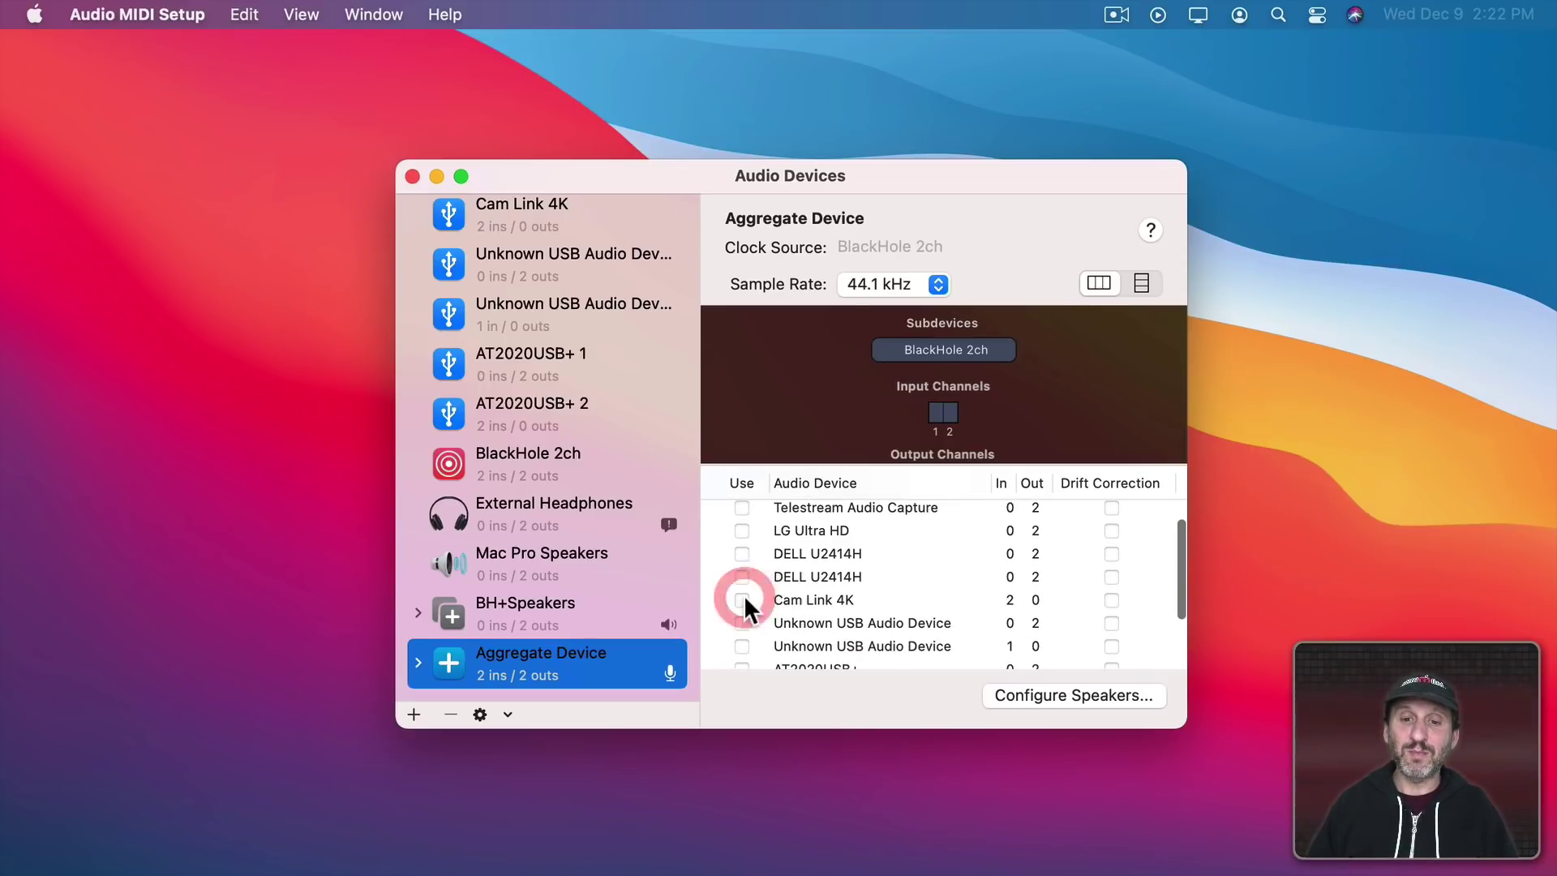
pyautogui.scroll(2, 748, 546)
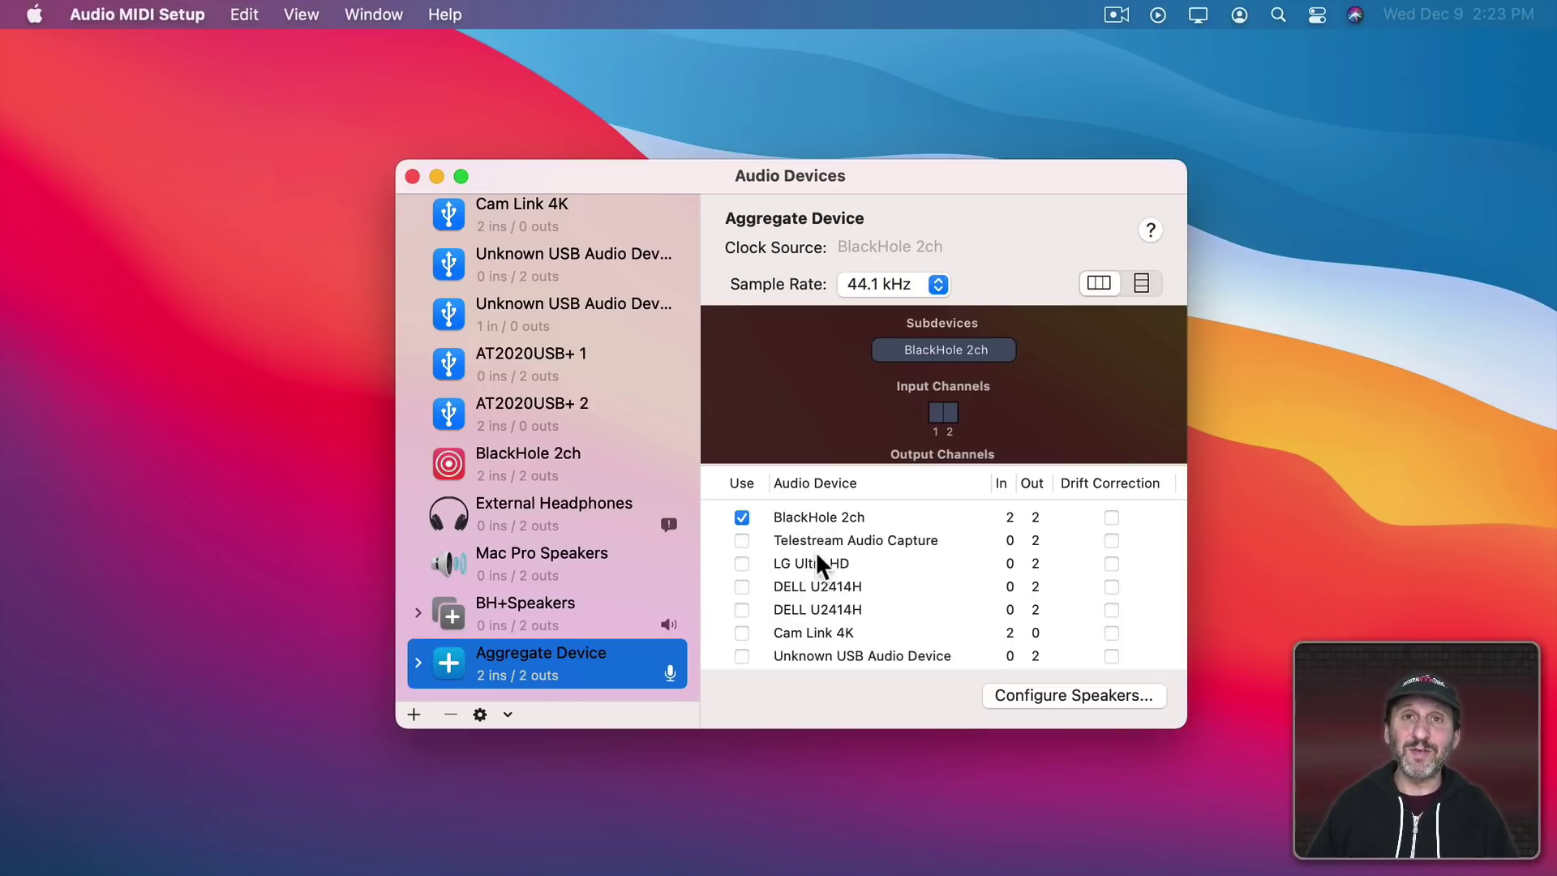
pyautogui.scroll(-5, 806, 595)
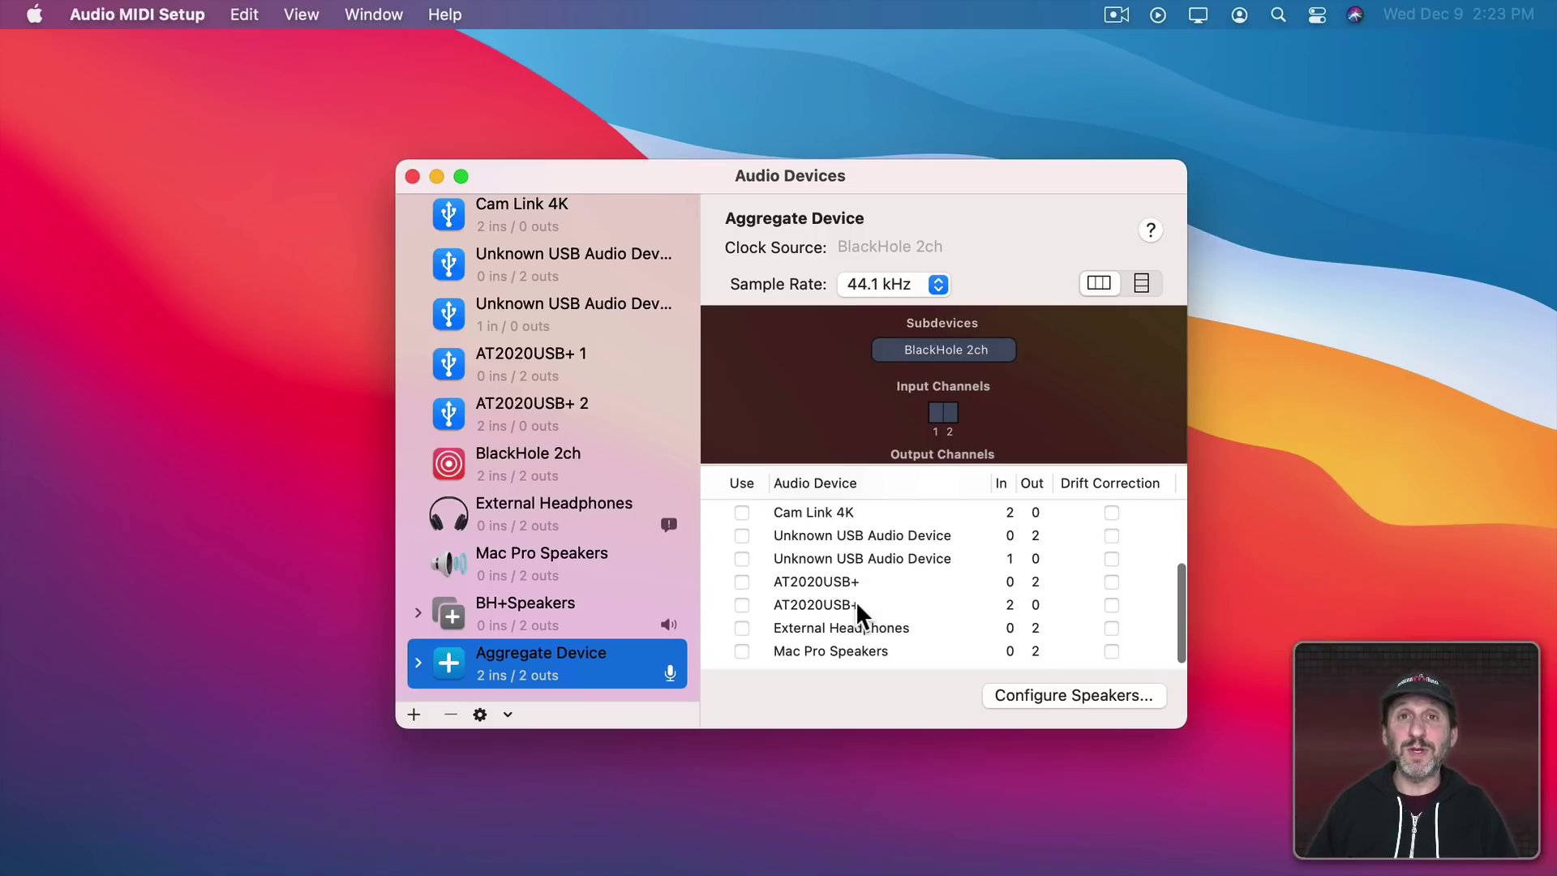
pyautogui.click(741, 604)
pyautogui.scroll(3, 785, 579)
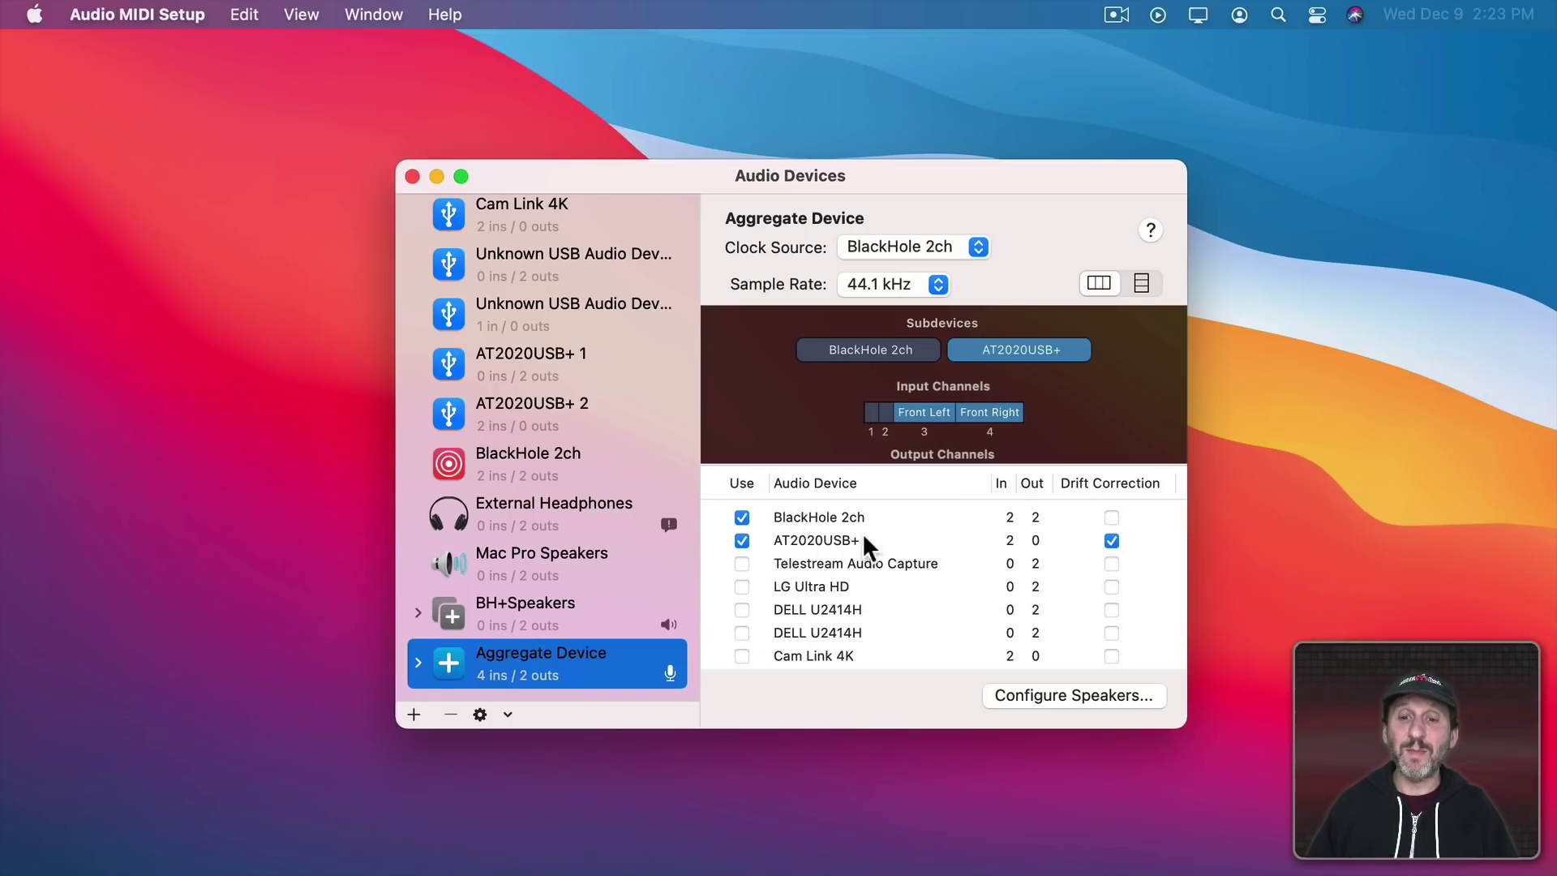
# Rename the aggregate device to 'BH+Mic'.
pyautogui.doubleClick(498, 657)
pyautogui.press('super+a')
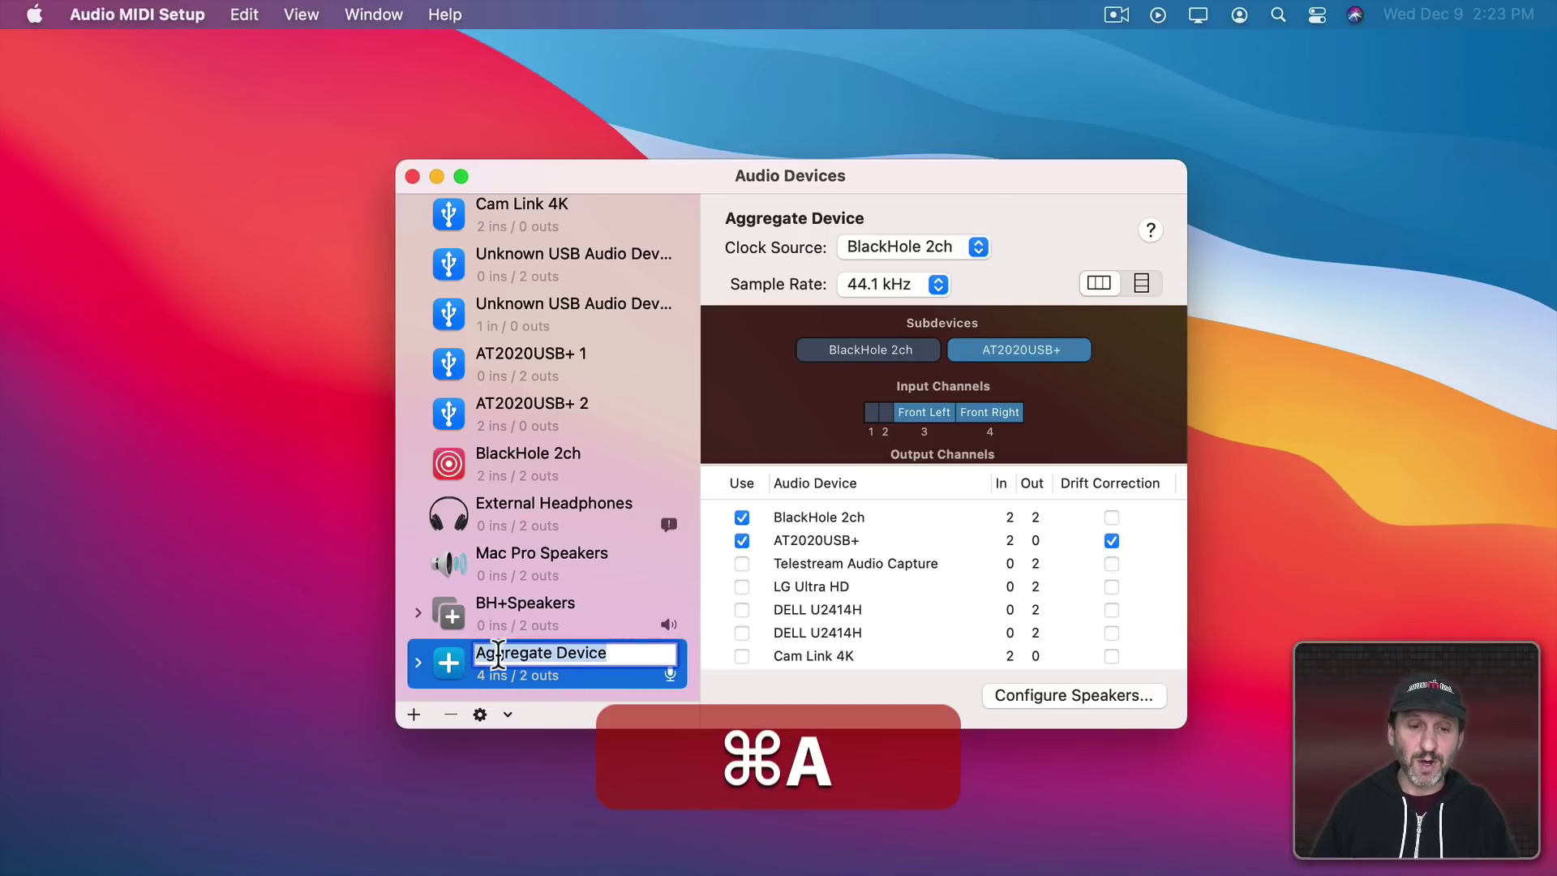
pyautogui.write('BH+Mic')
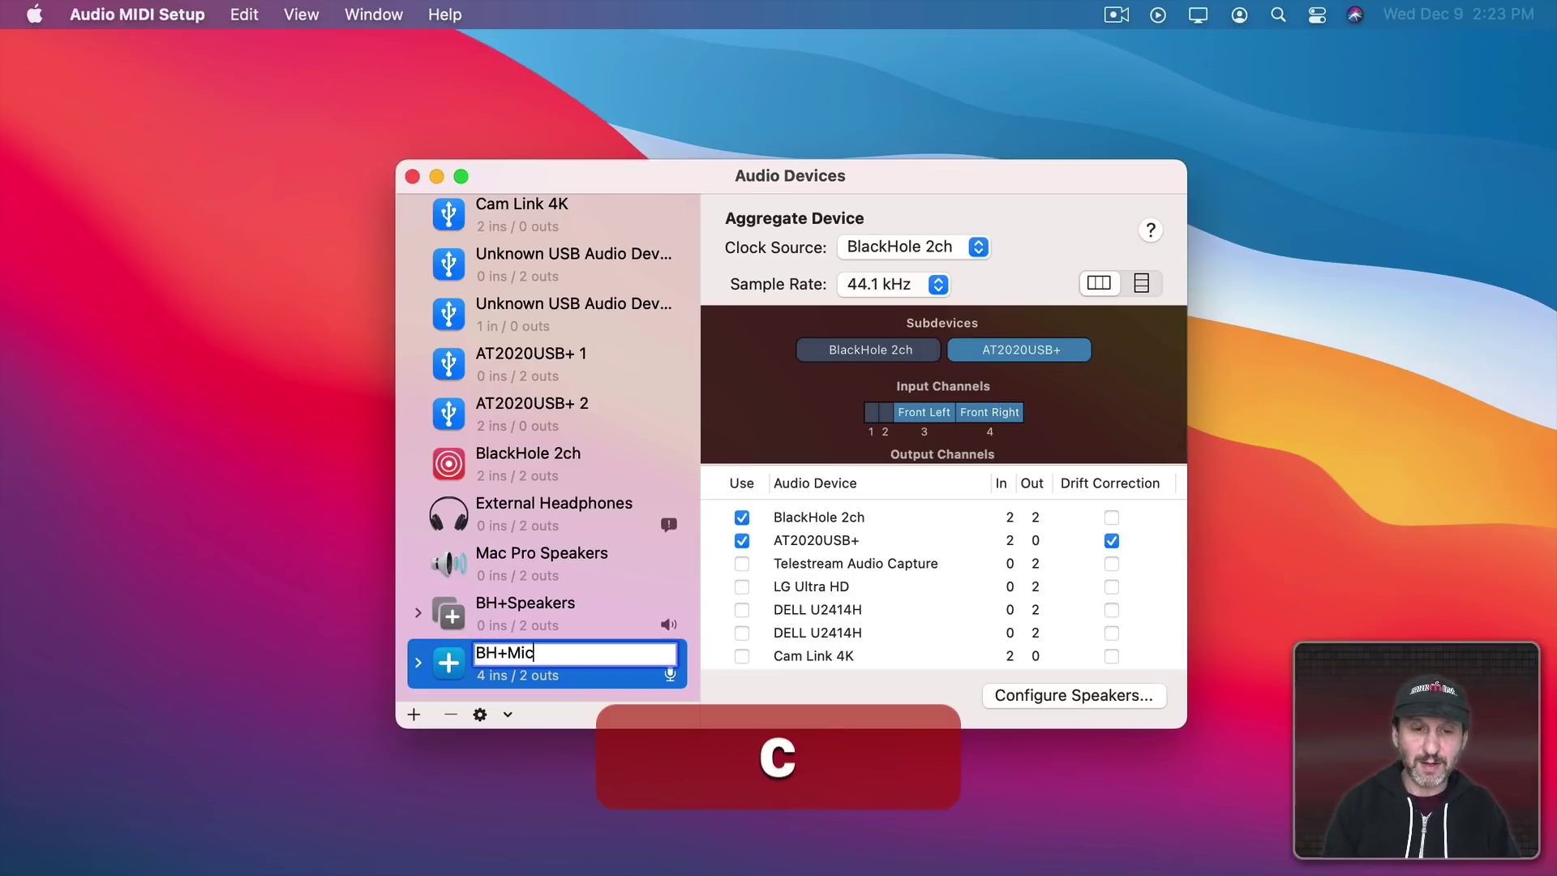
pyautogui.press('Return')
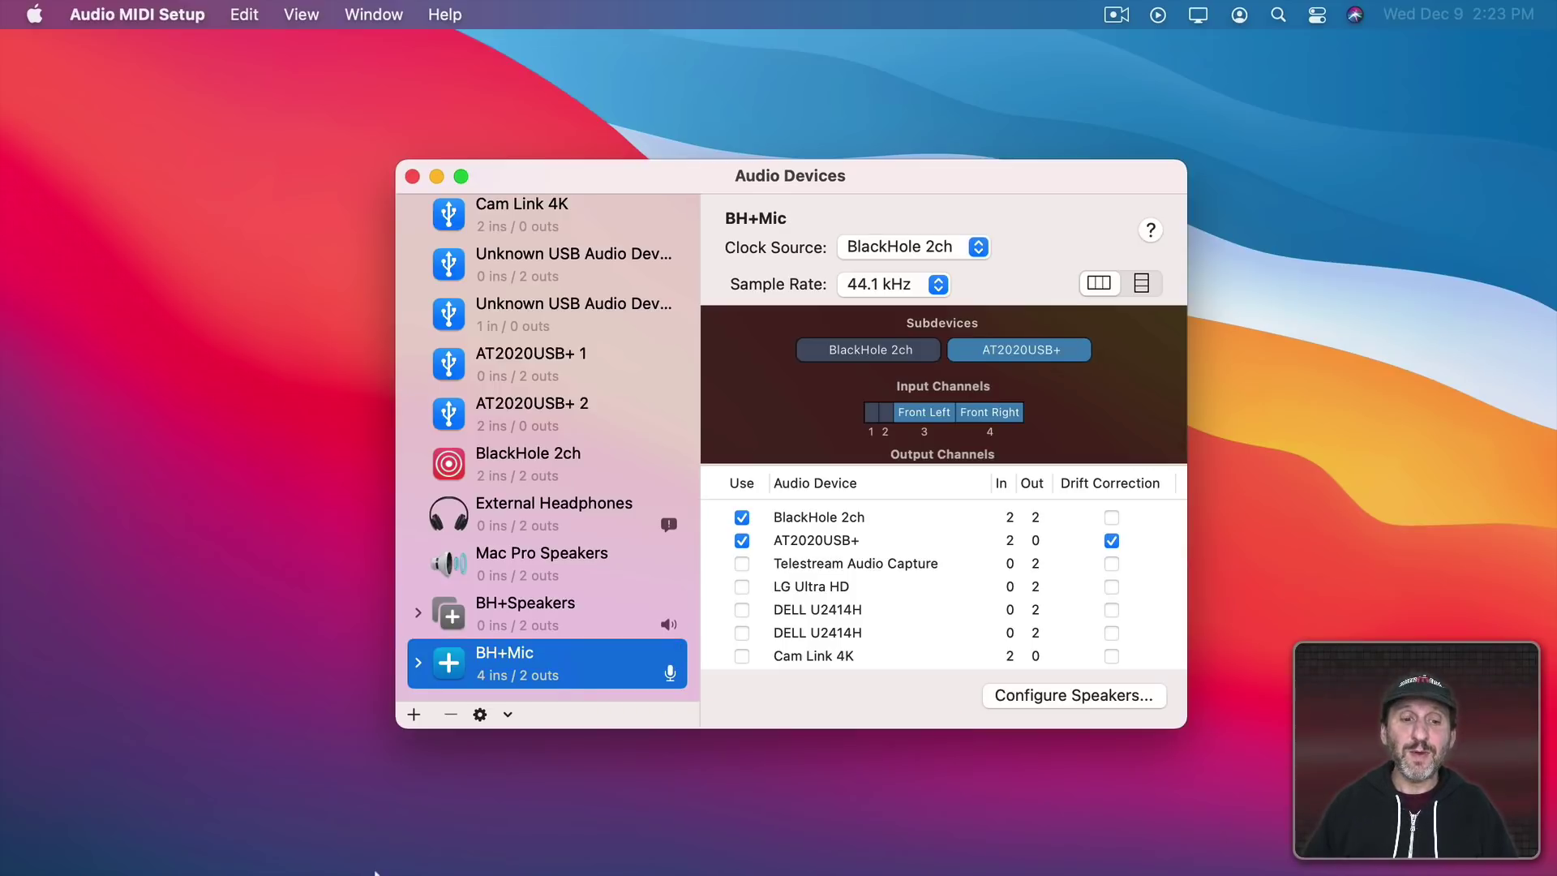
# Set up a full-screen recording of Display 1 with BH+Mic as the audio source.
pyautogui.click(186, 844)
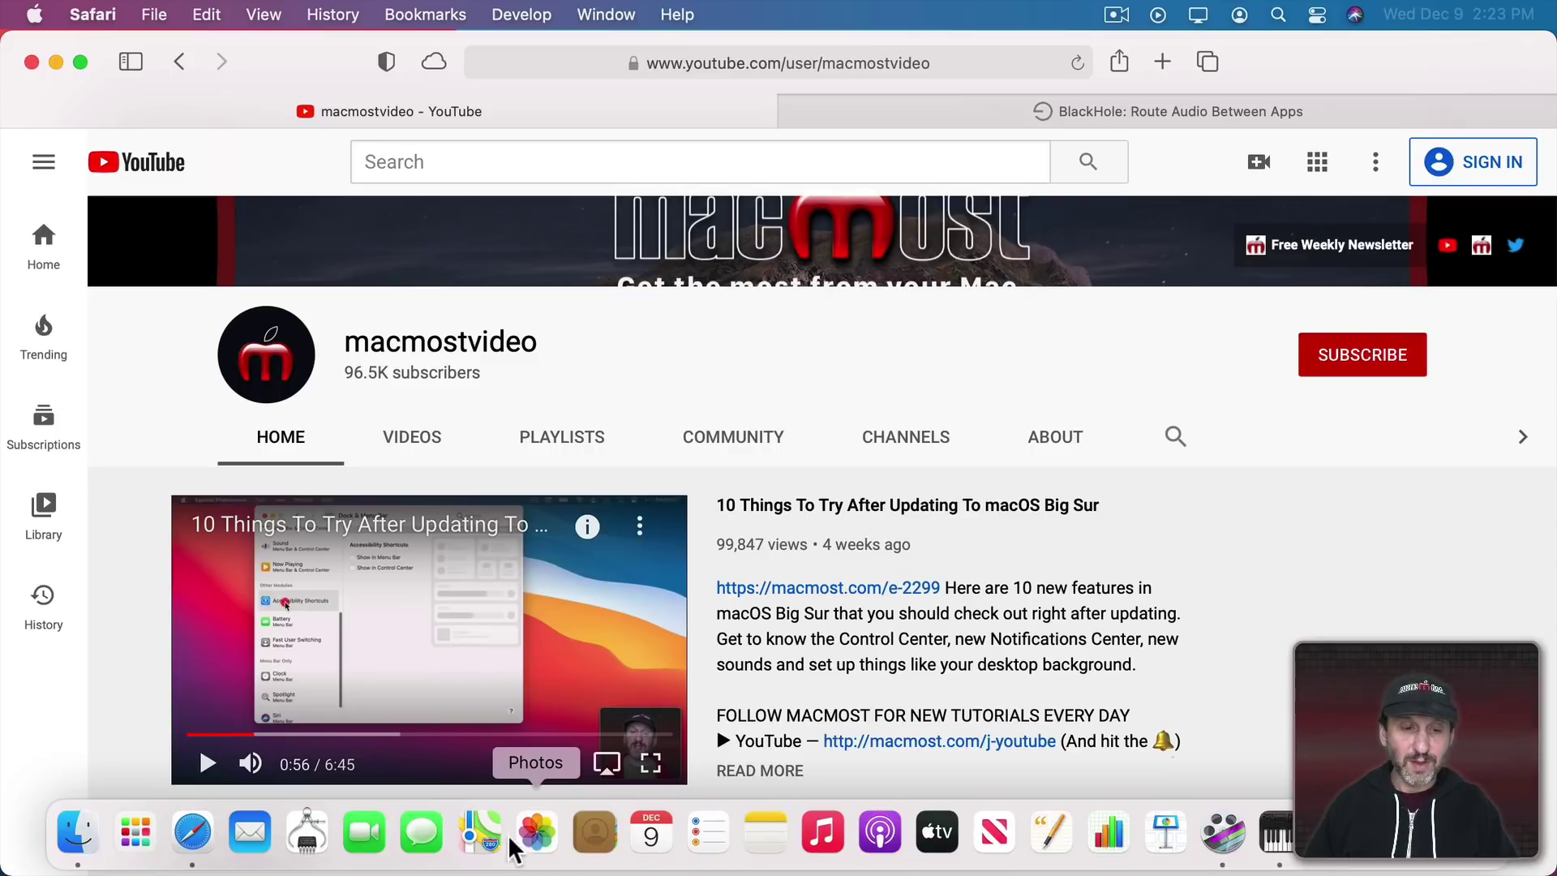
pyautogui.press('shift+super+5')
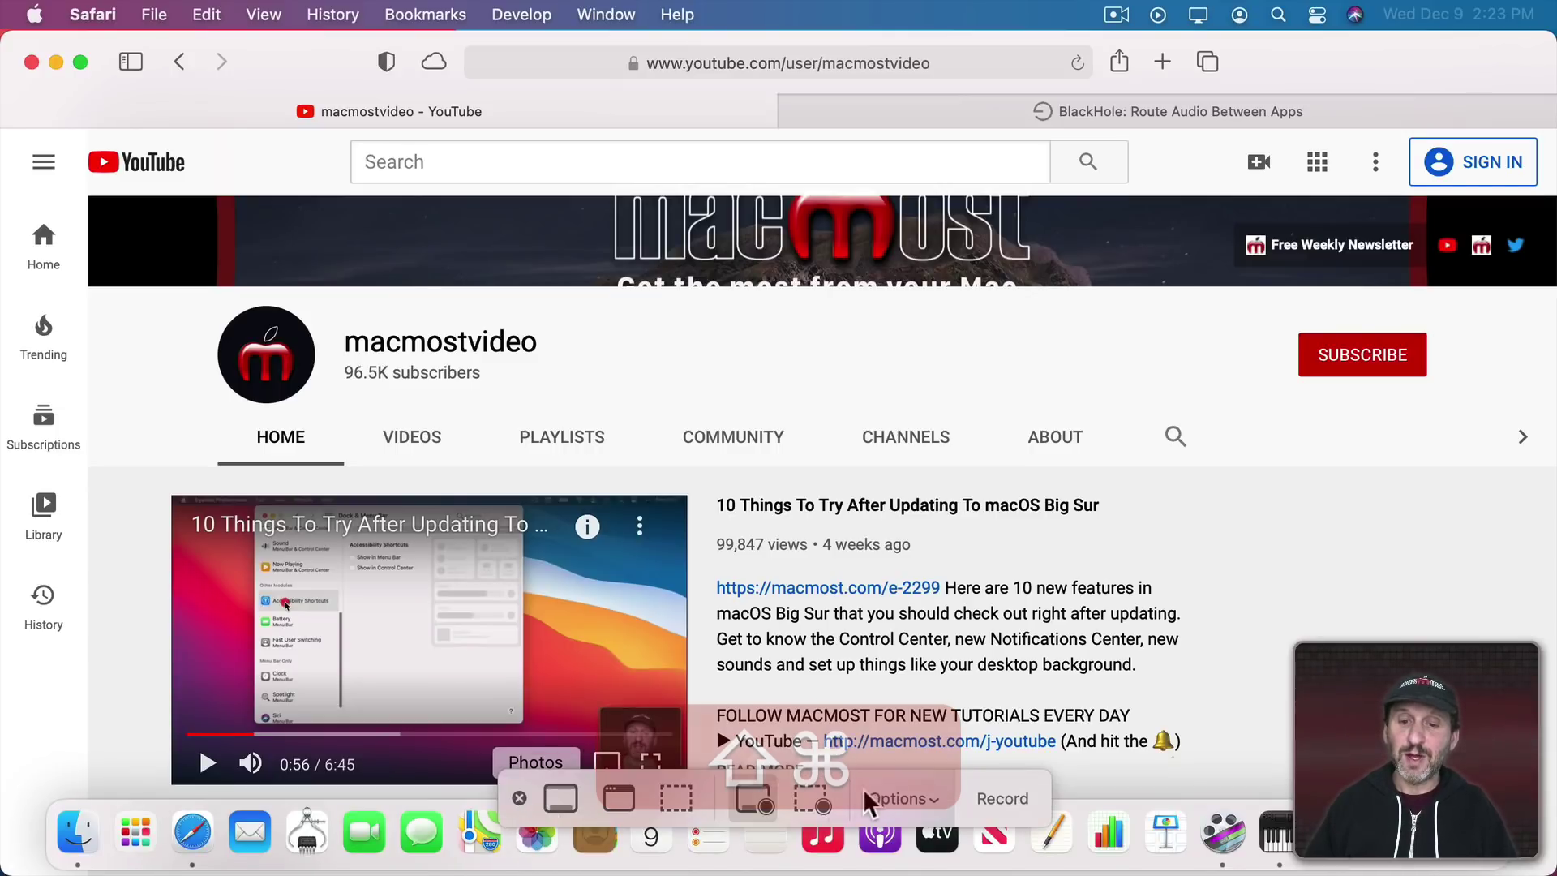
pyautogui.click(865, 788)
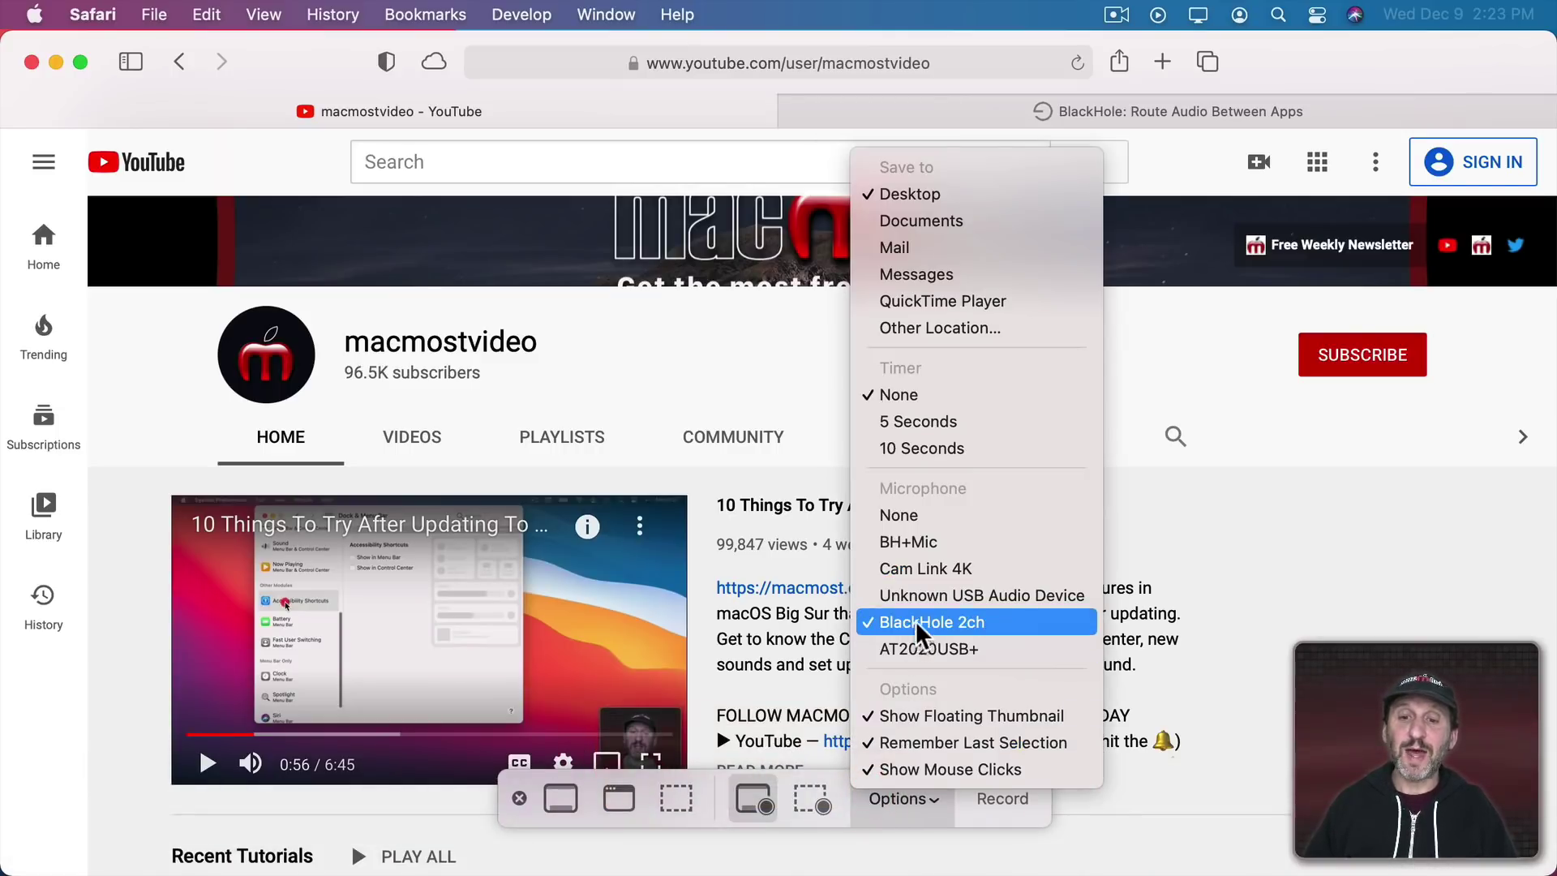
pyautogui.click(927, 543)
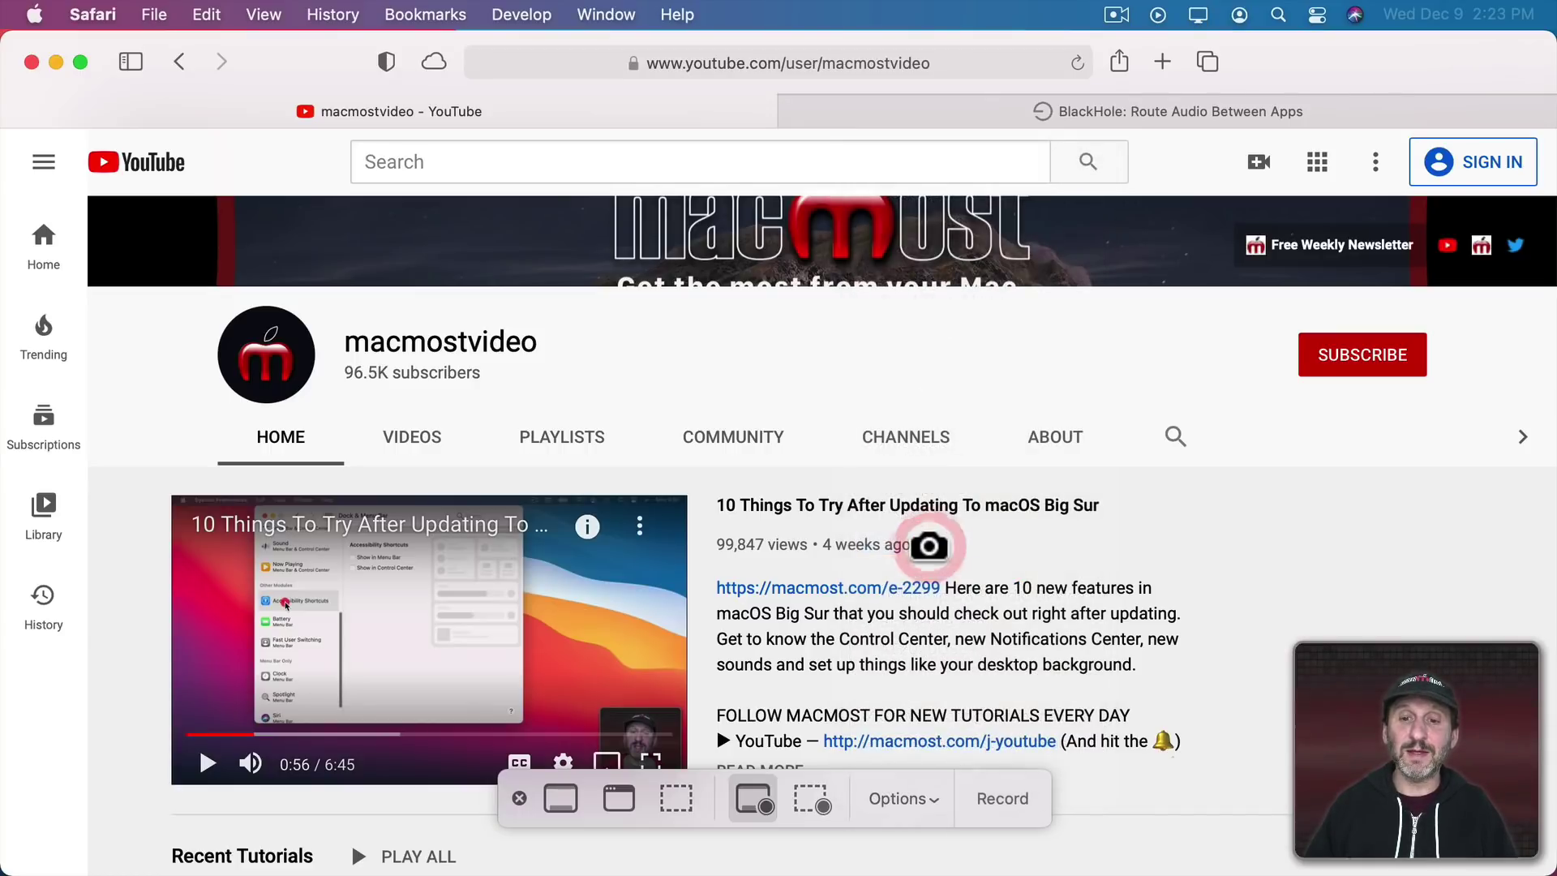
pyautogui.click(996, 793)
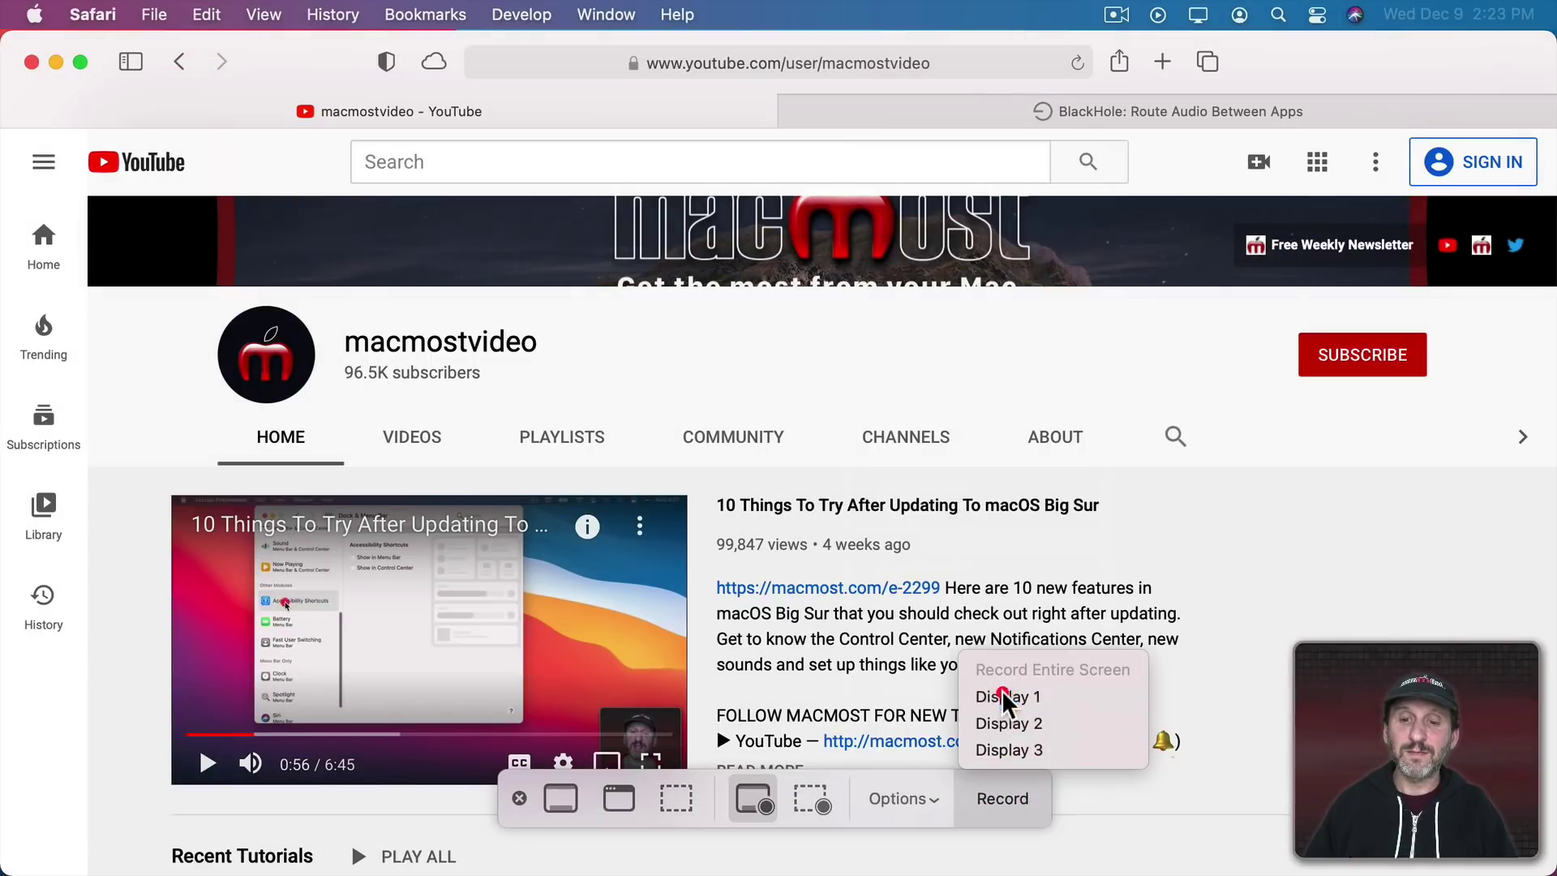
pyautogui.click(1002, 696)
# Record the YouTube video playing, stop recording, and play back the new clip.
pyautogui.click(207, 764)
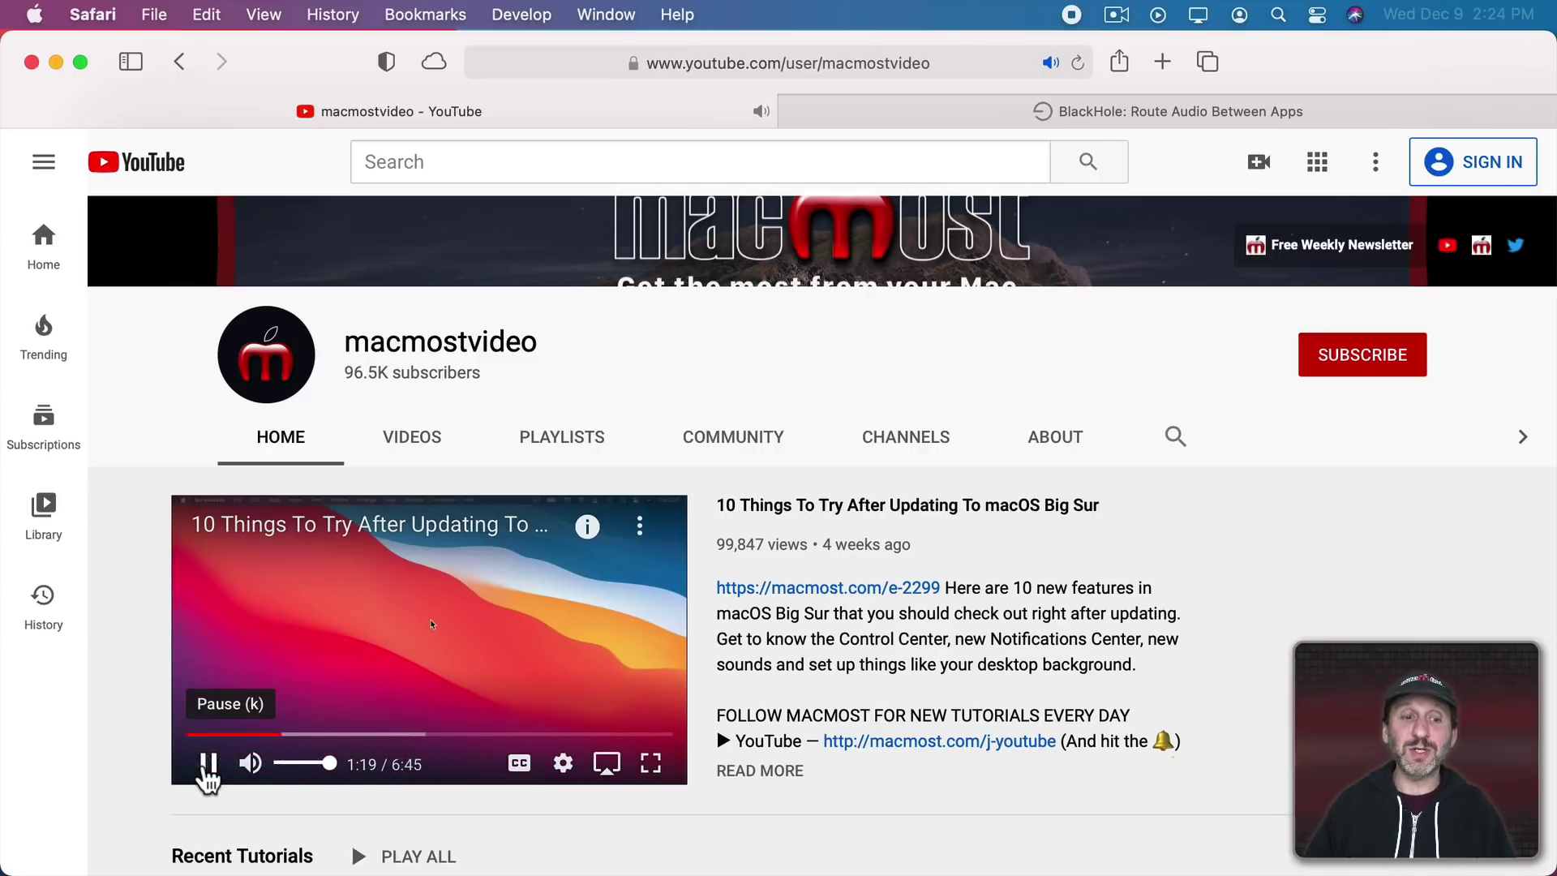
pyautogui.click(208, 766)
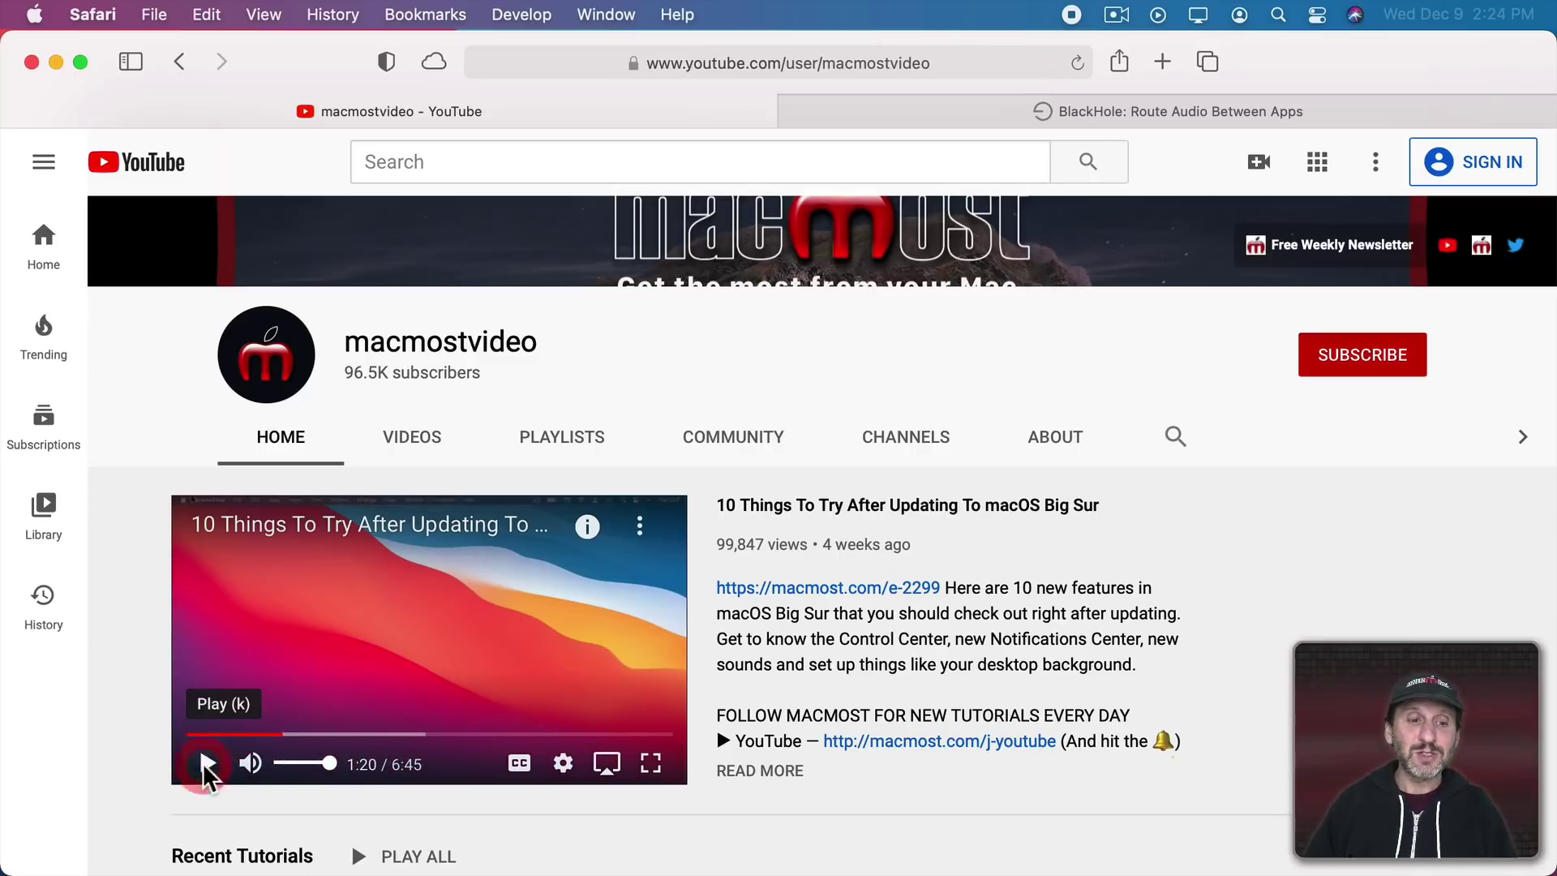
pyautogui.click(1068, 16)
pyautogui.click(1517, 819)
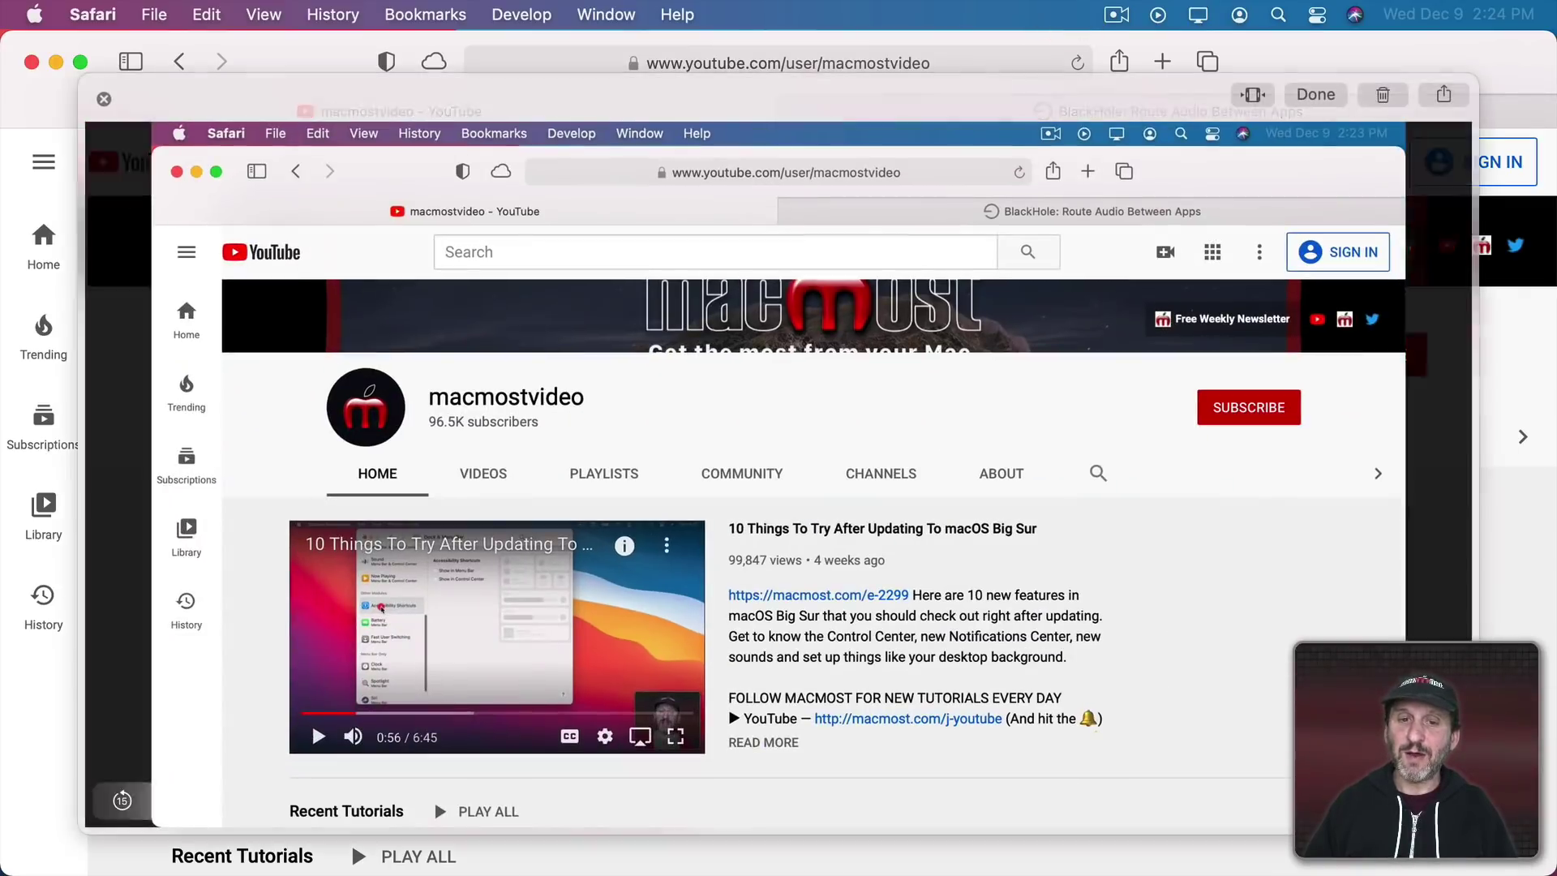
pyautogui.moveTo(173, 800)
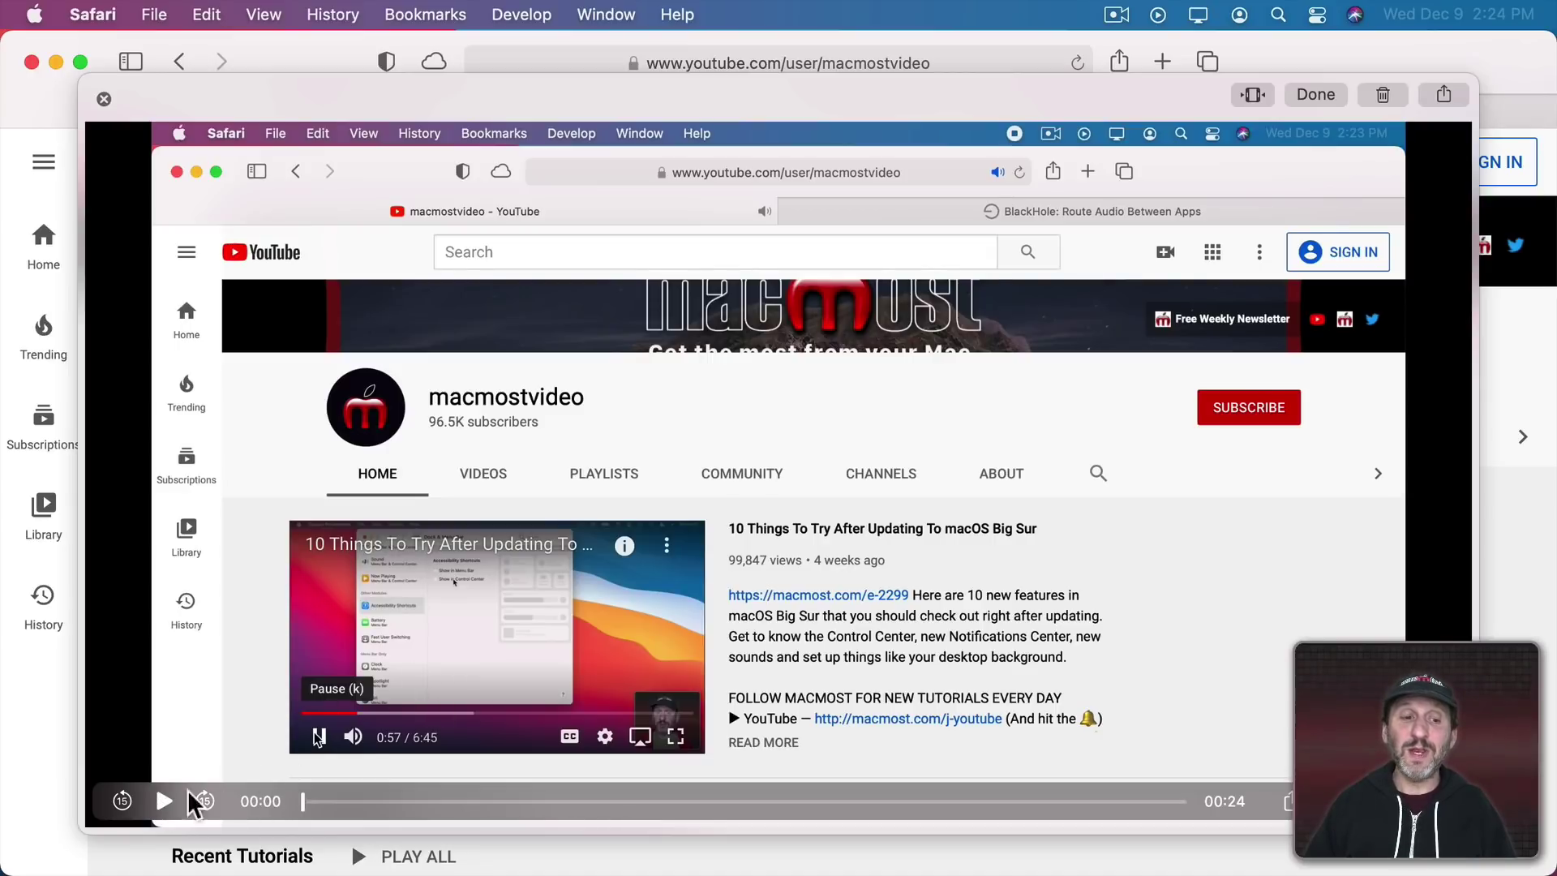
pyautogui.click(162, 798)
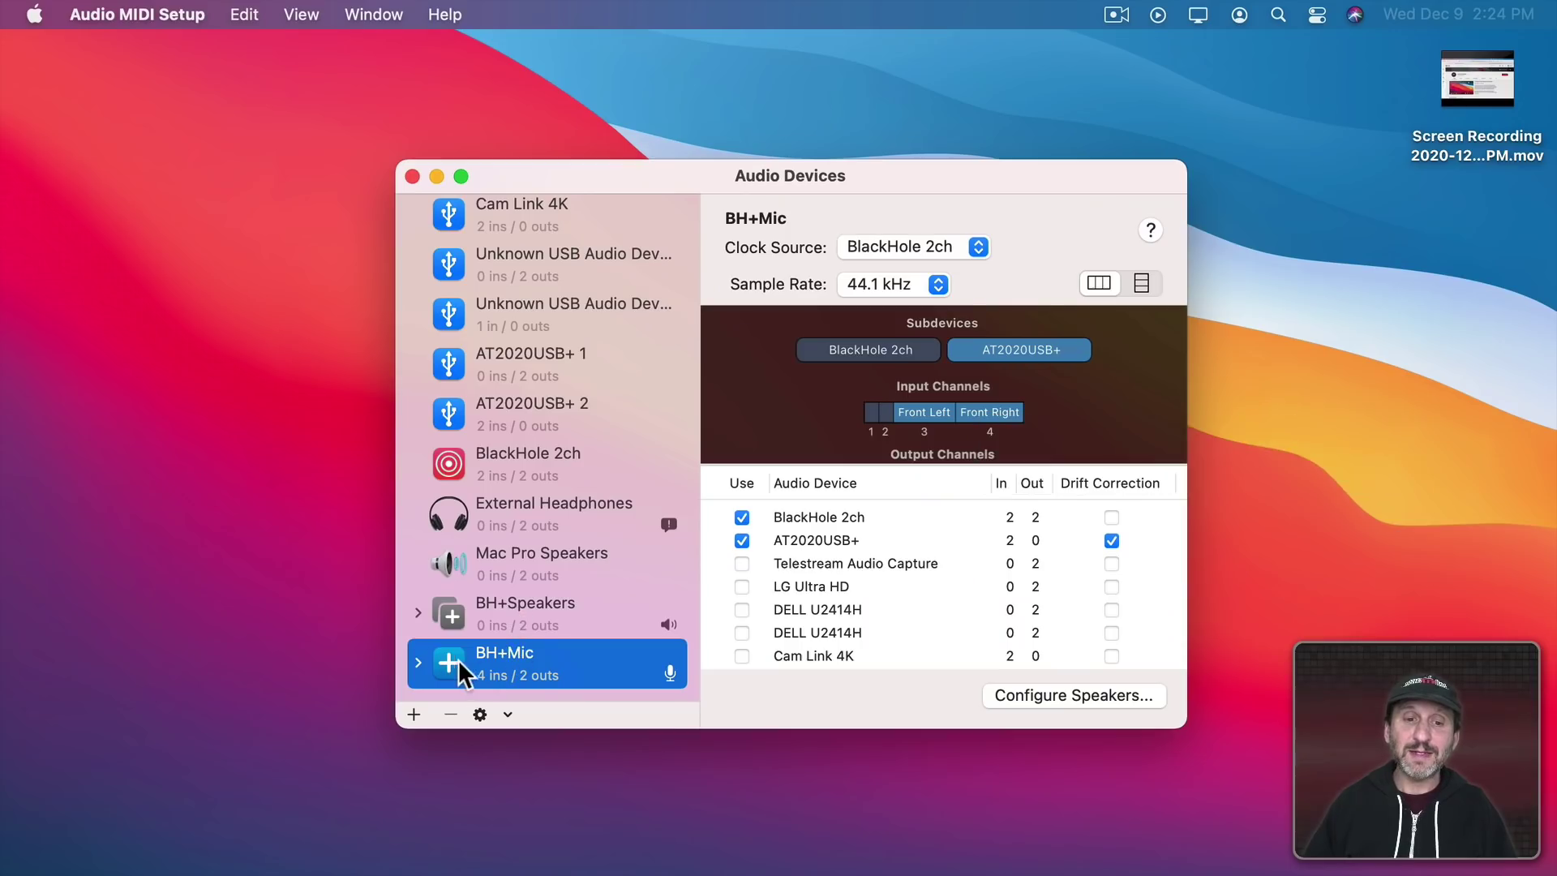
# Point out the BlackHole 2ch and AT2020USB+ subdevices in BH+Mic.
pyautogui.click(821, 519)
pyautogui.click(808, 539)
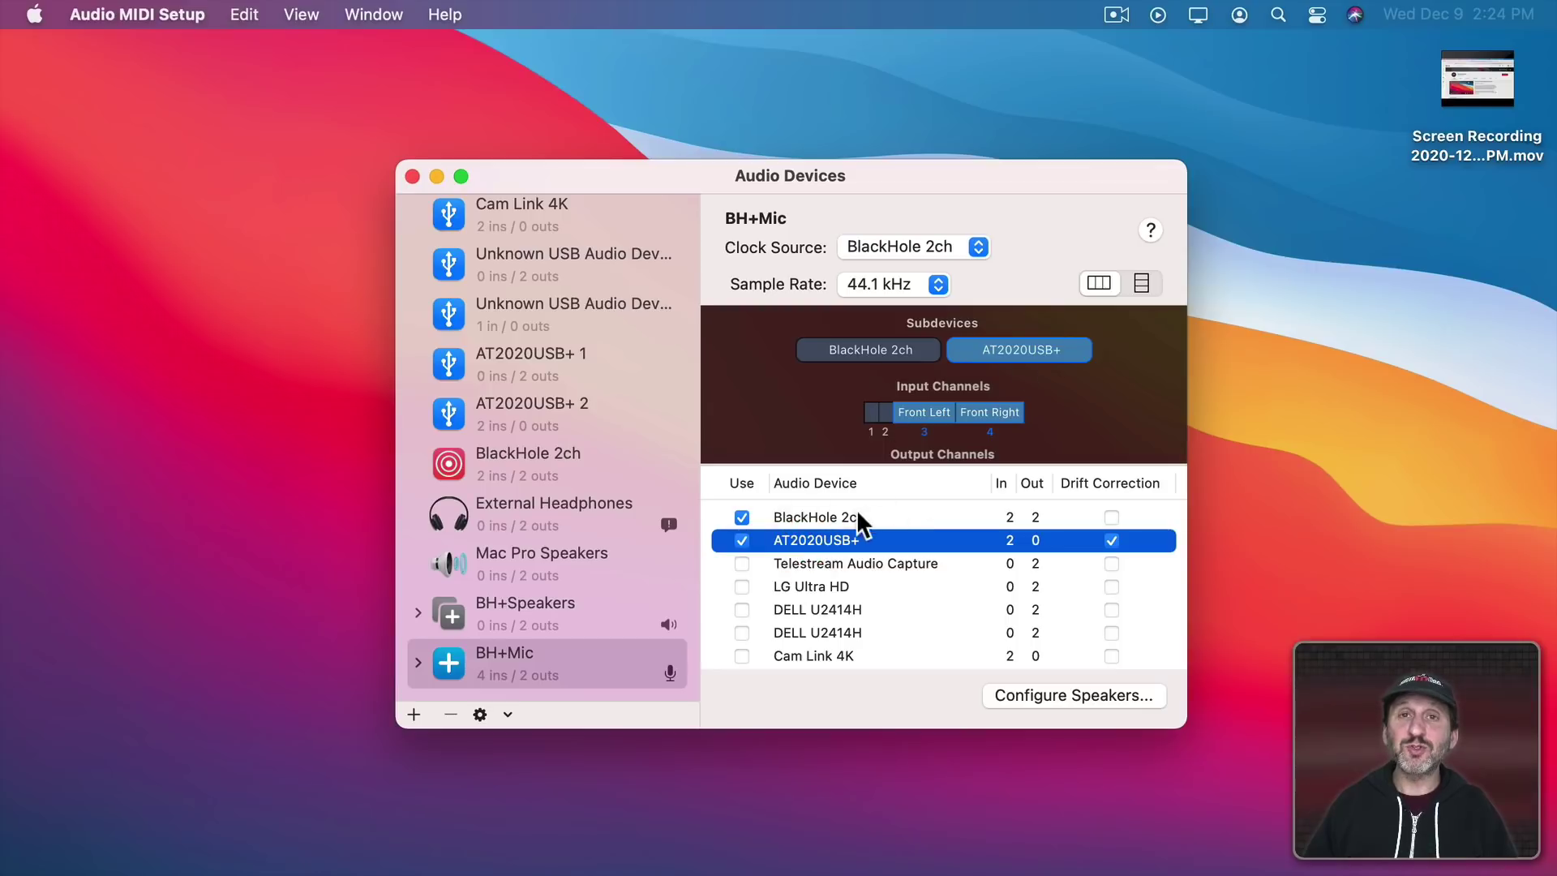
pyautogui.click(804, 517)
pyautogui.click(806, 537)
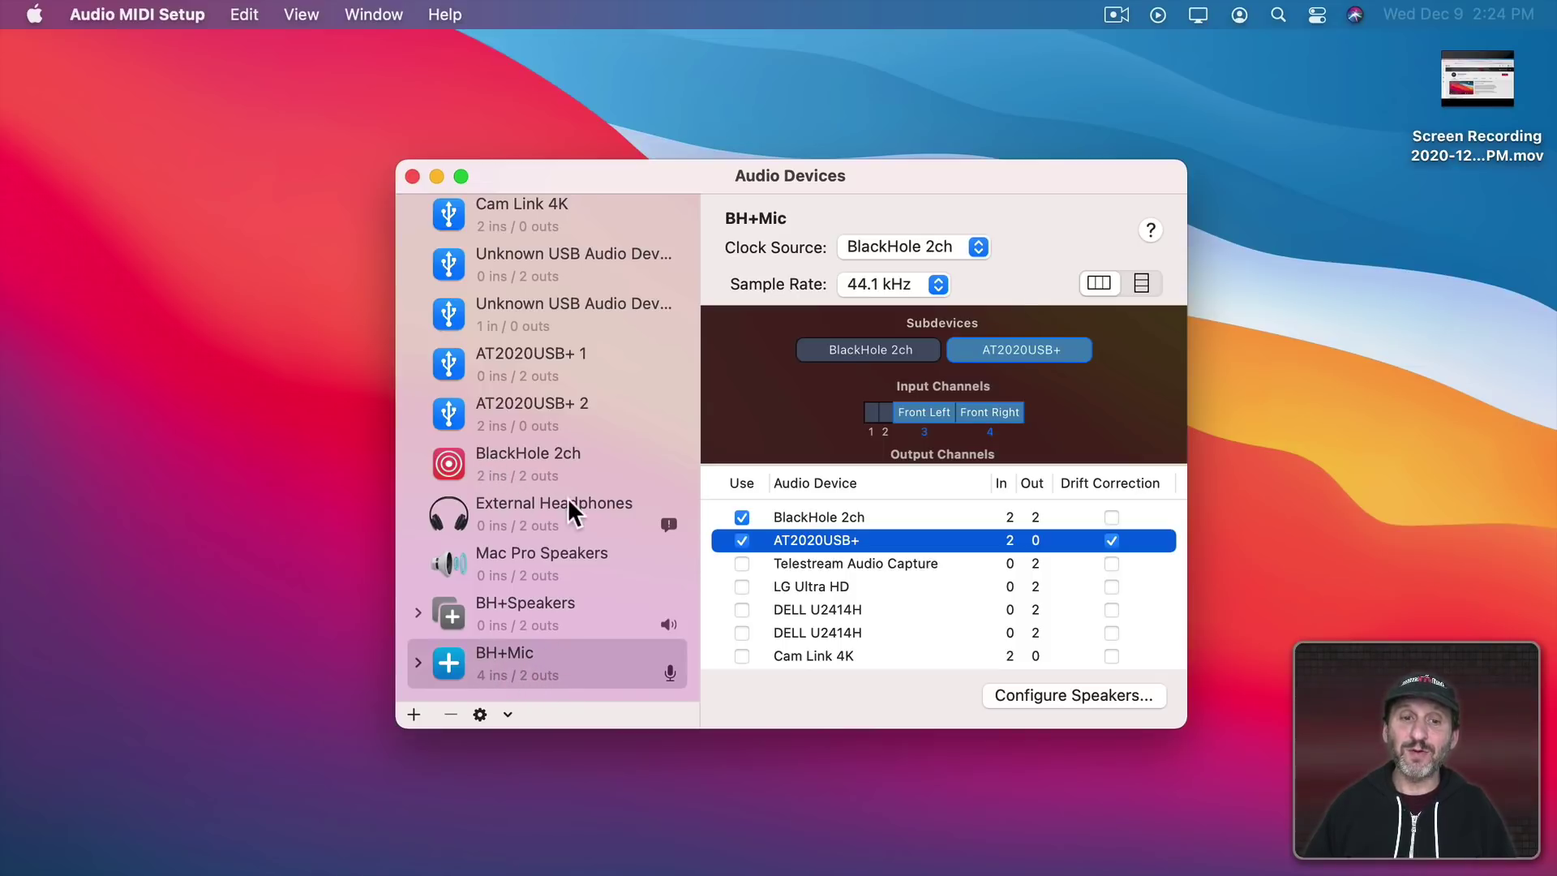
# Show the AT2020USB+ 2 input level and BlackHole 2ch's master volume, leaving it full.
pyautogui.click(454, 423)
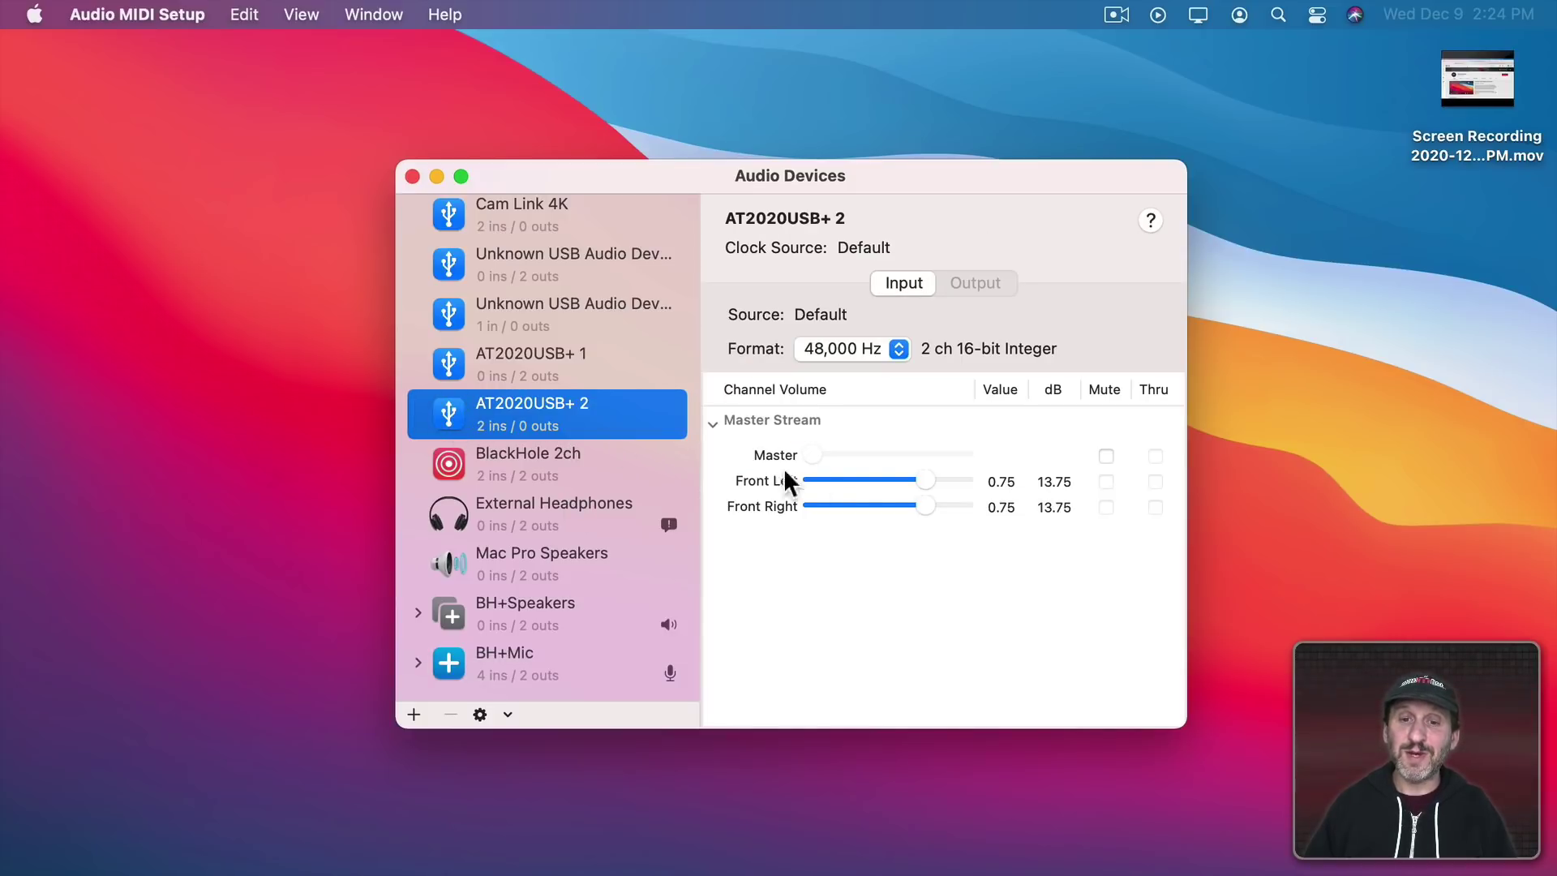
pyautogui.moveTo(923, 486)
pyautogui.mouseDown()
pyautogui.moveTo(837, 489)
pyautogui.moveTo(924, 491)
pyautogui.mouseUp()
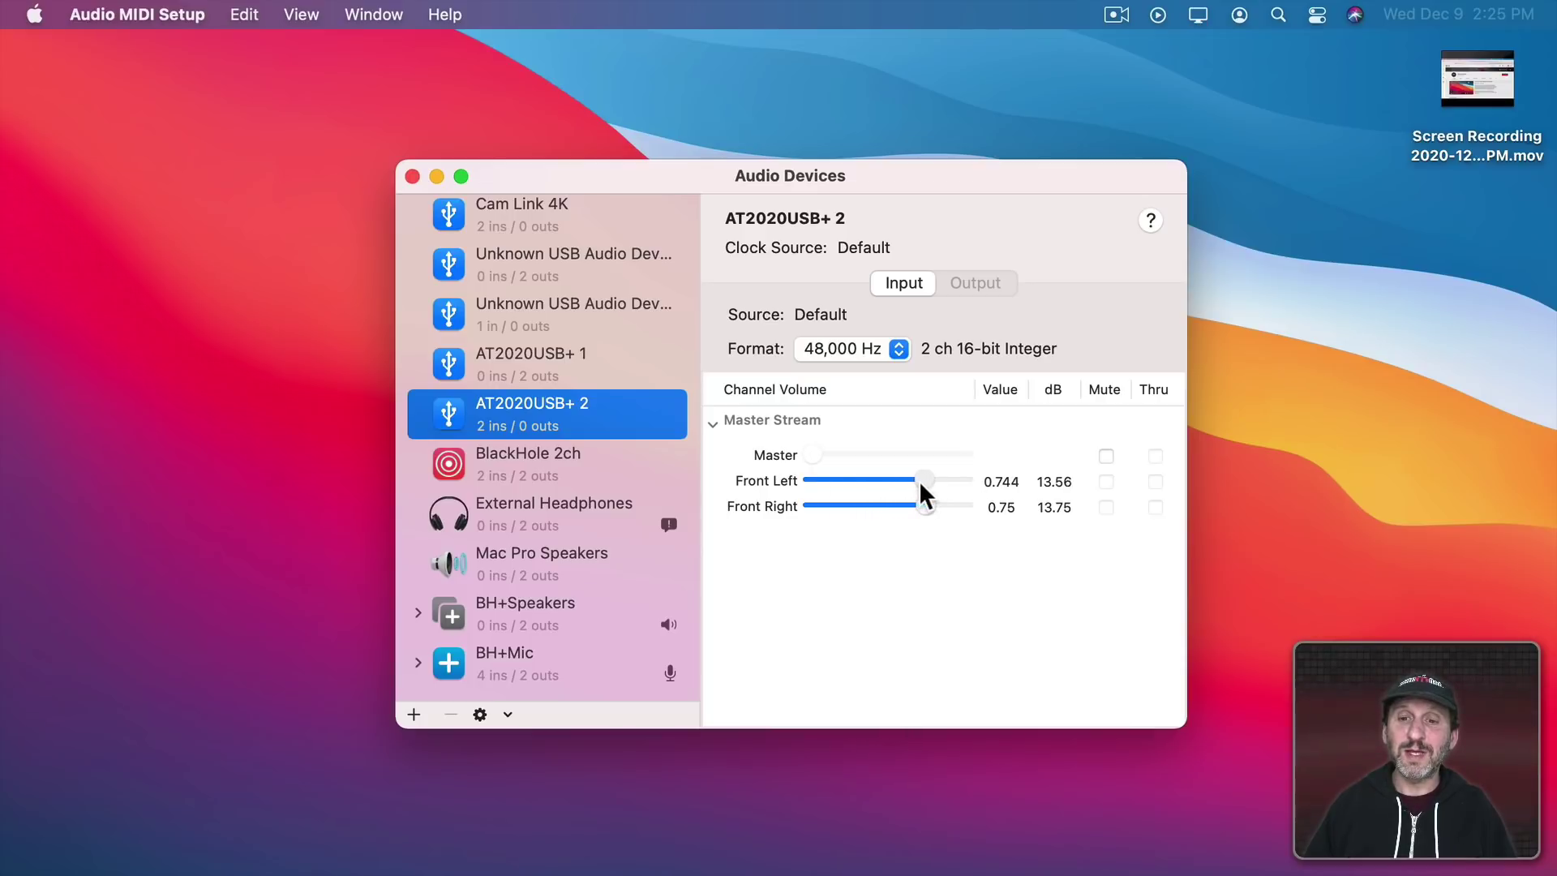
pyautogui.click(569, 466)
pyautogui.moveTo(1003, 458)
pyautogui.mouseDown()
pyautogui.moveTo(956, 462)
pyautogui.moveTo(1026, 455)
pyautogui.mouseUp()
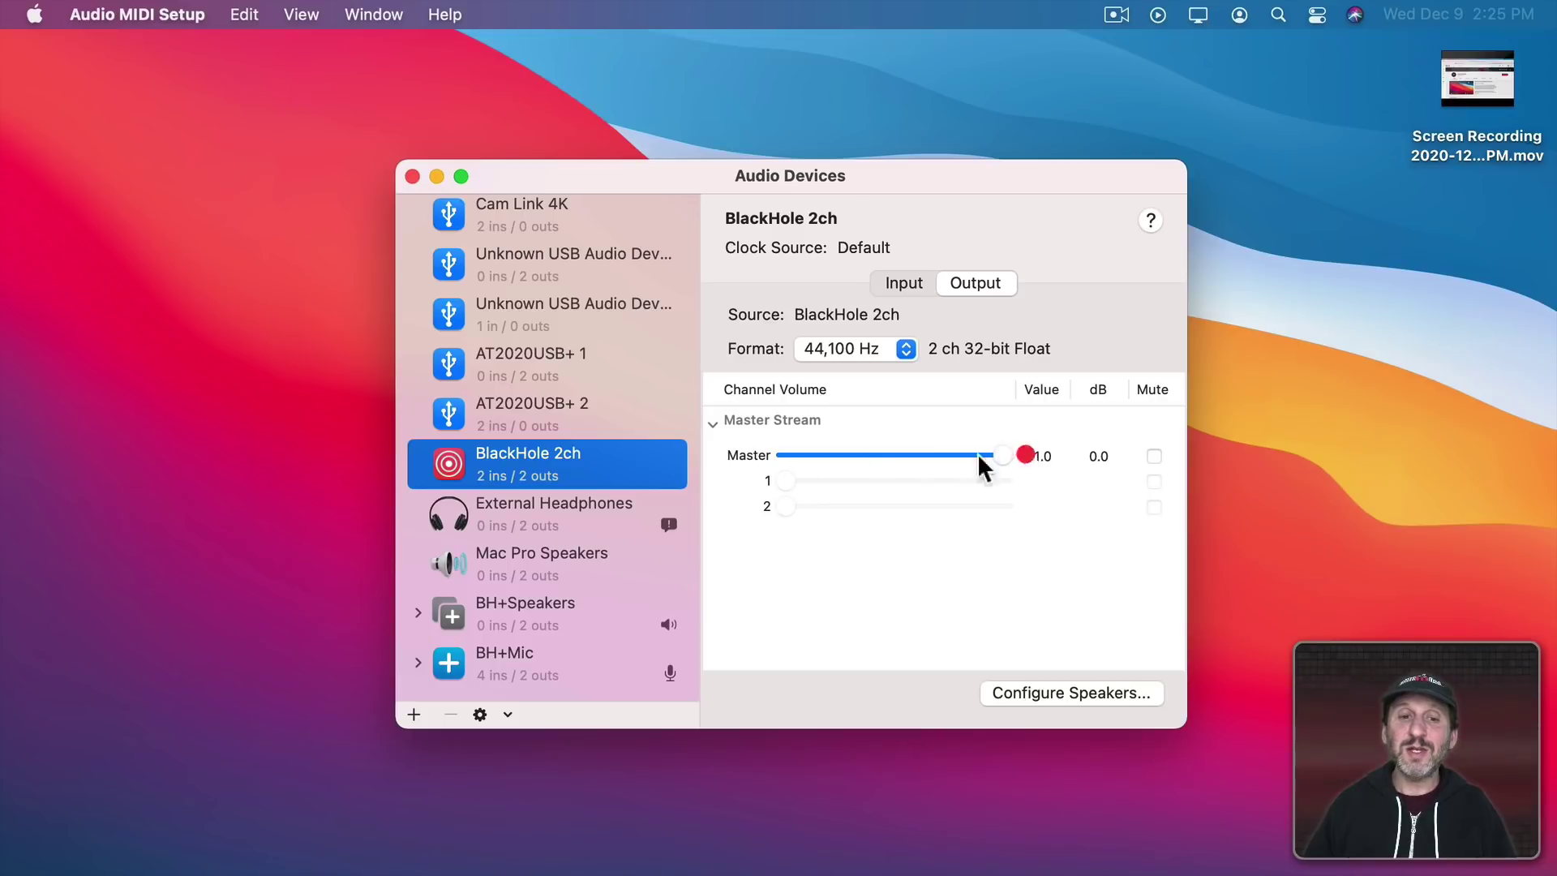
# Compare AT2020USB+ 2 and BlackHole 2ch settings, lowering BlackHole's master volume to about half.
pyautogui.click(574, 420)
pyautogui.click(571, 470)
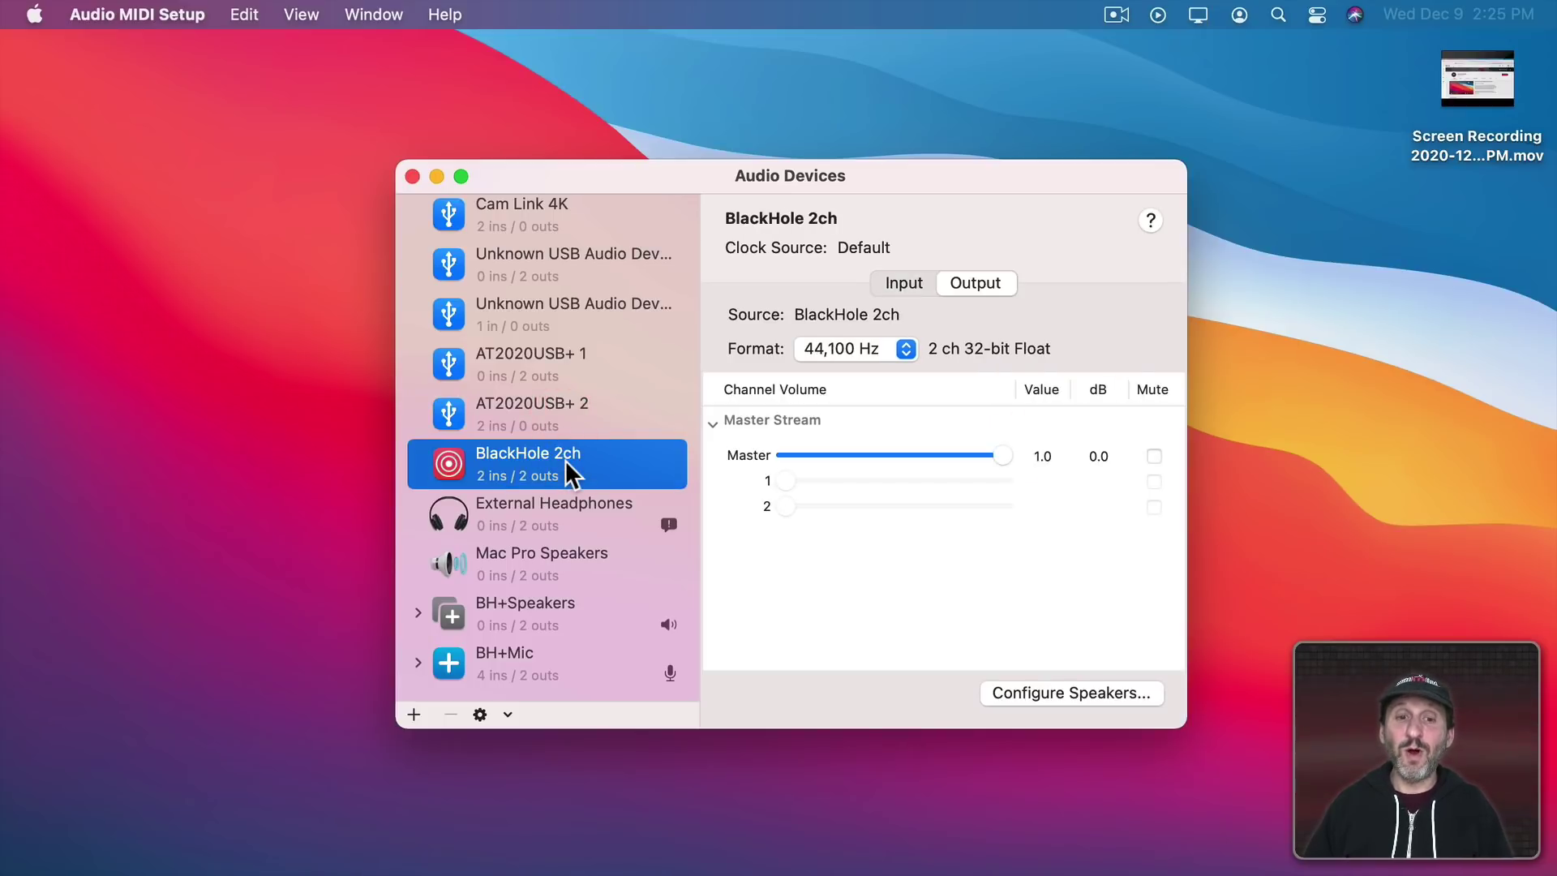
pyautogui.click(531, 422)
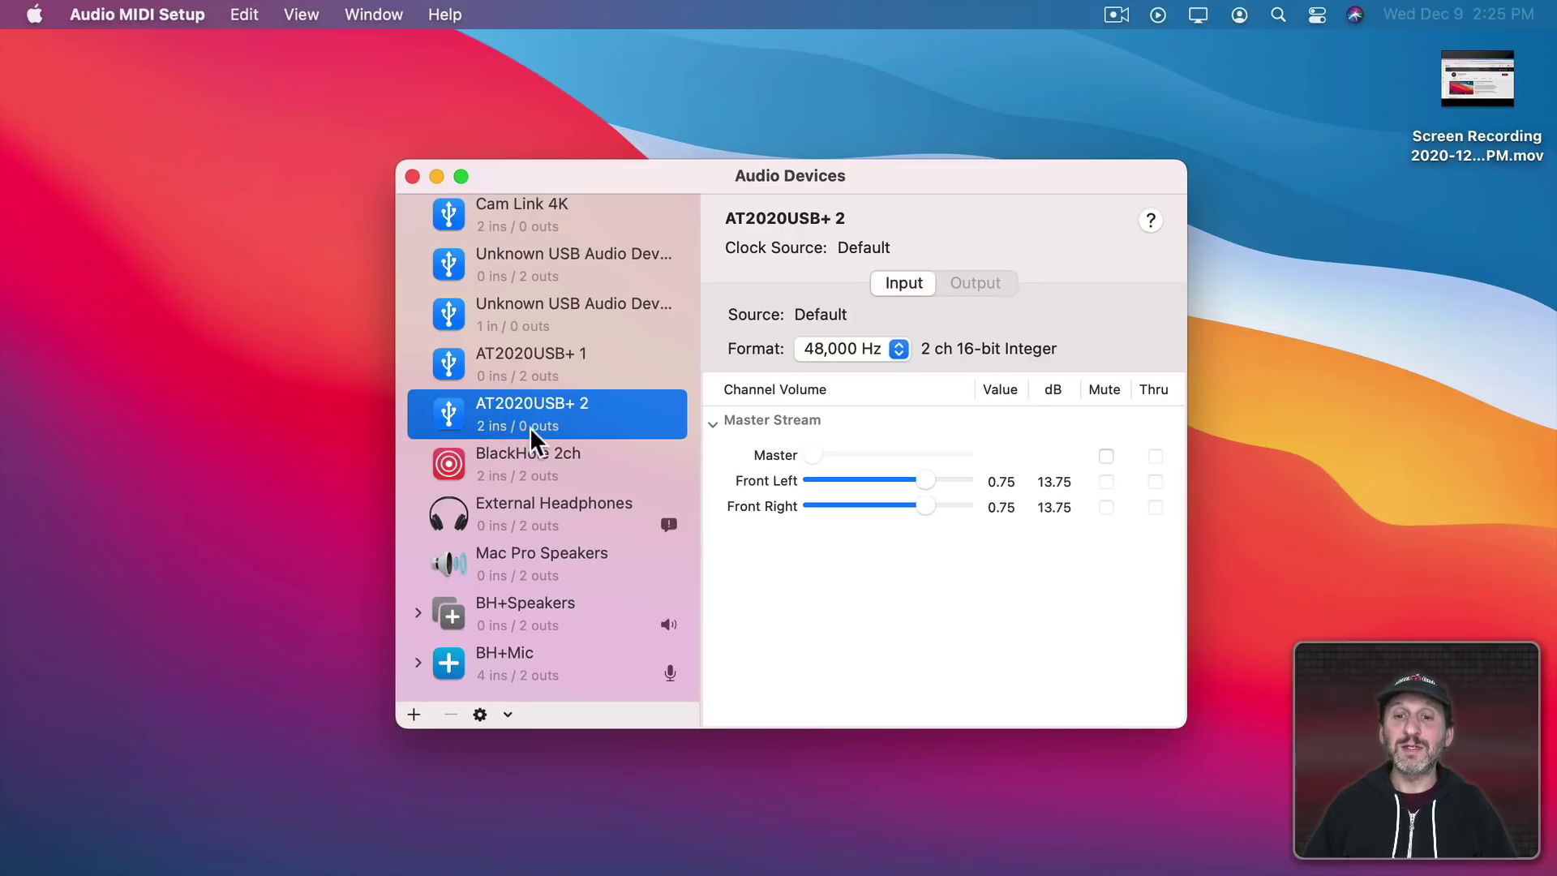
pyautogui.click(541, 459)
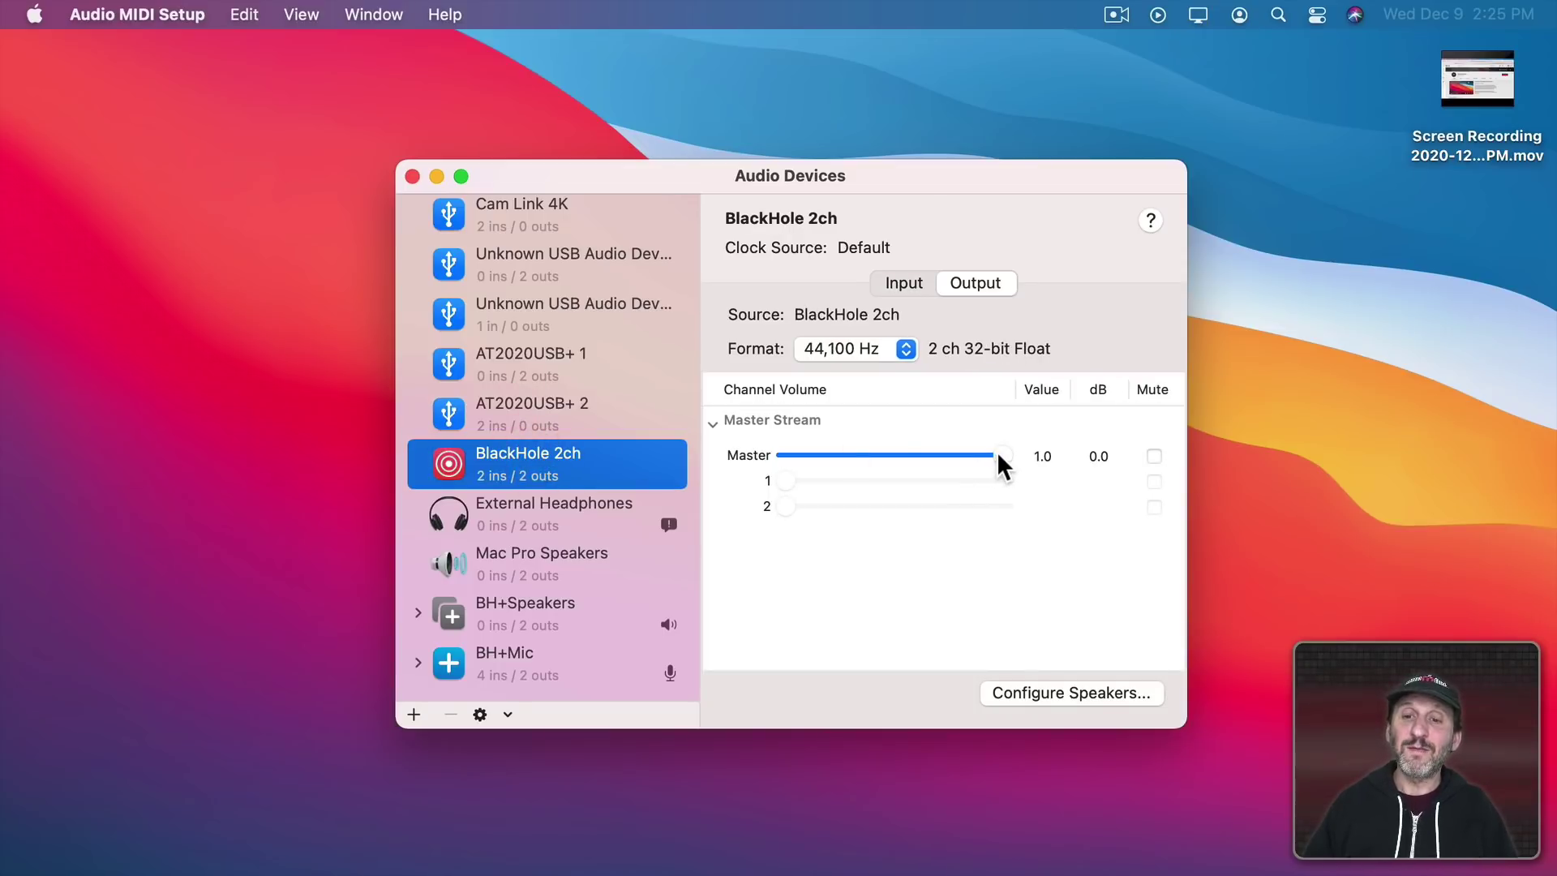
pyautogui.moveTo(1000, 456); pyautogui.dragTo(886, 457)
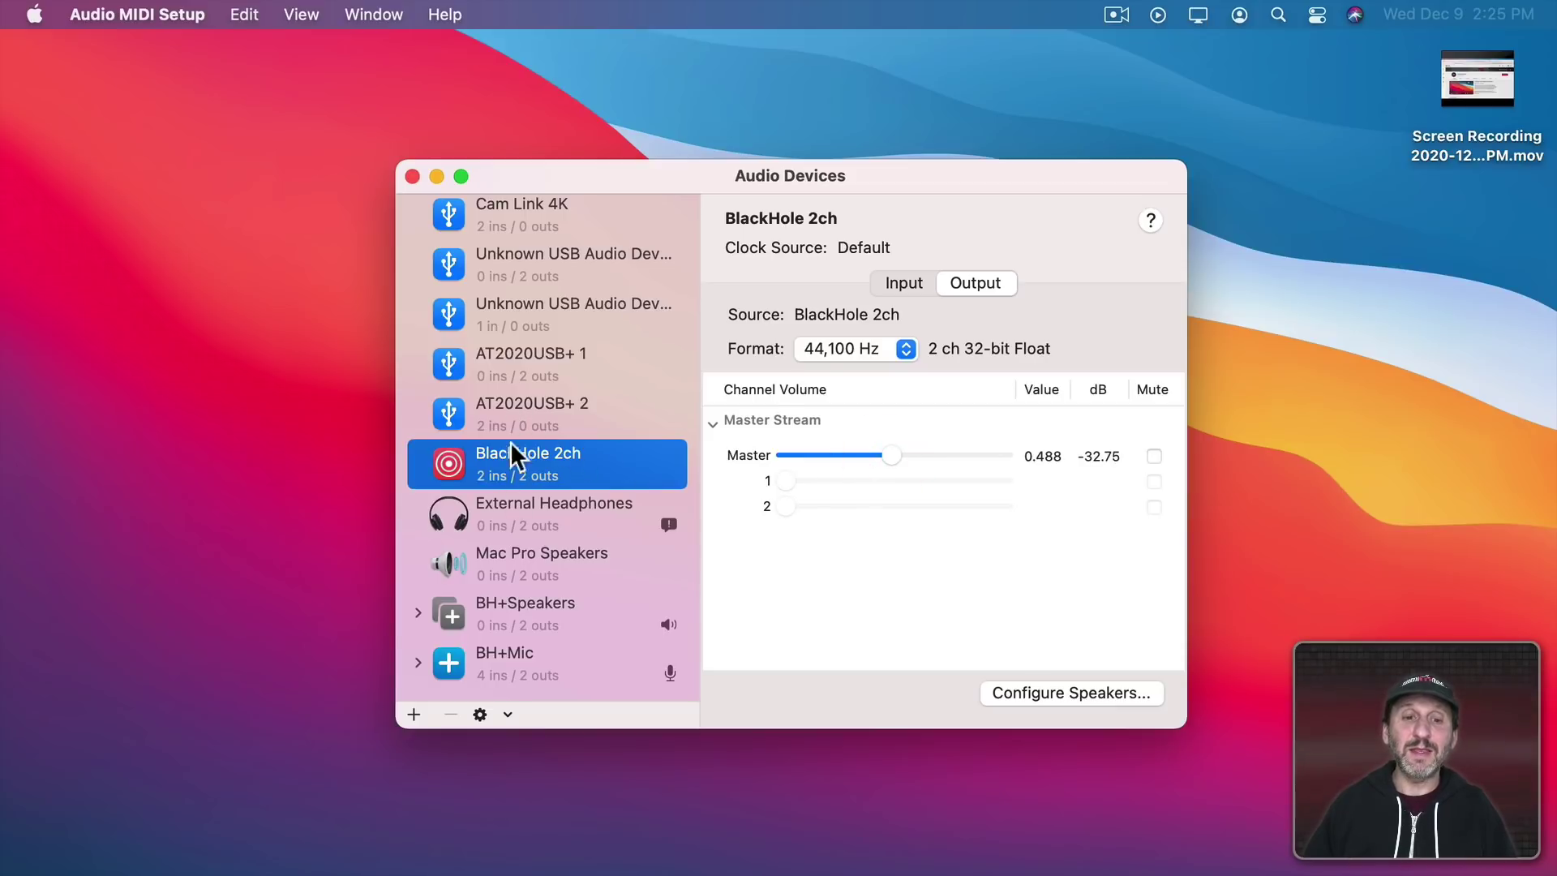
pyautogui.click(487, 673)
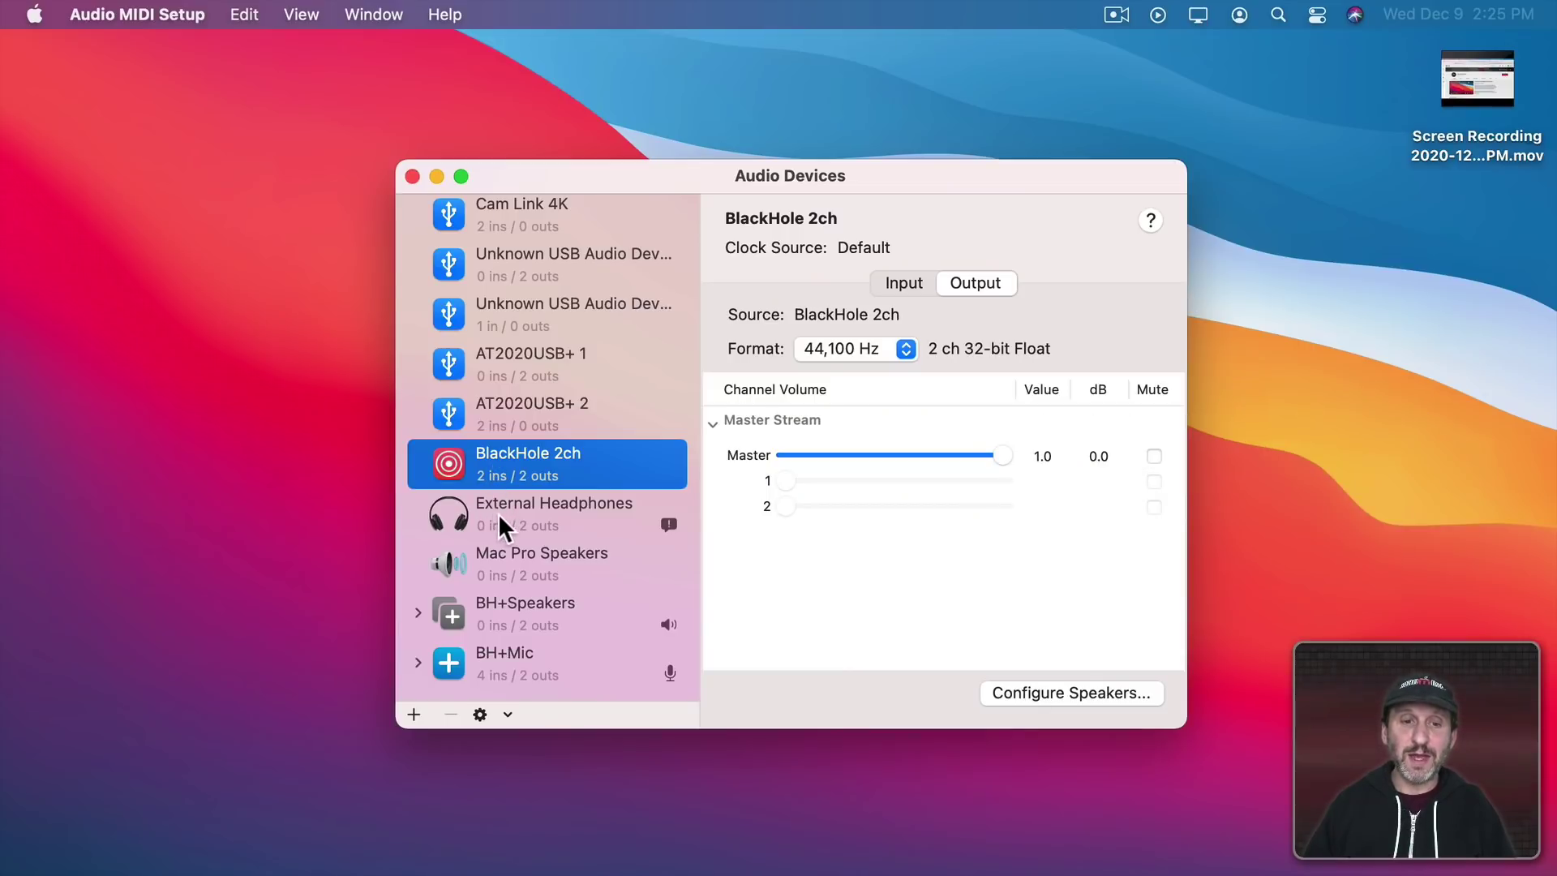
# Make External Headphones the sound output in System Preferences' Sound pane, then view Input.
pyautogui.keyDown('ctrl'); pyautogui.click(449, 509); pyautogui.keyUp('ctrl')
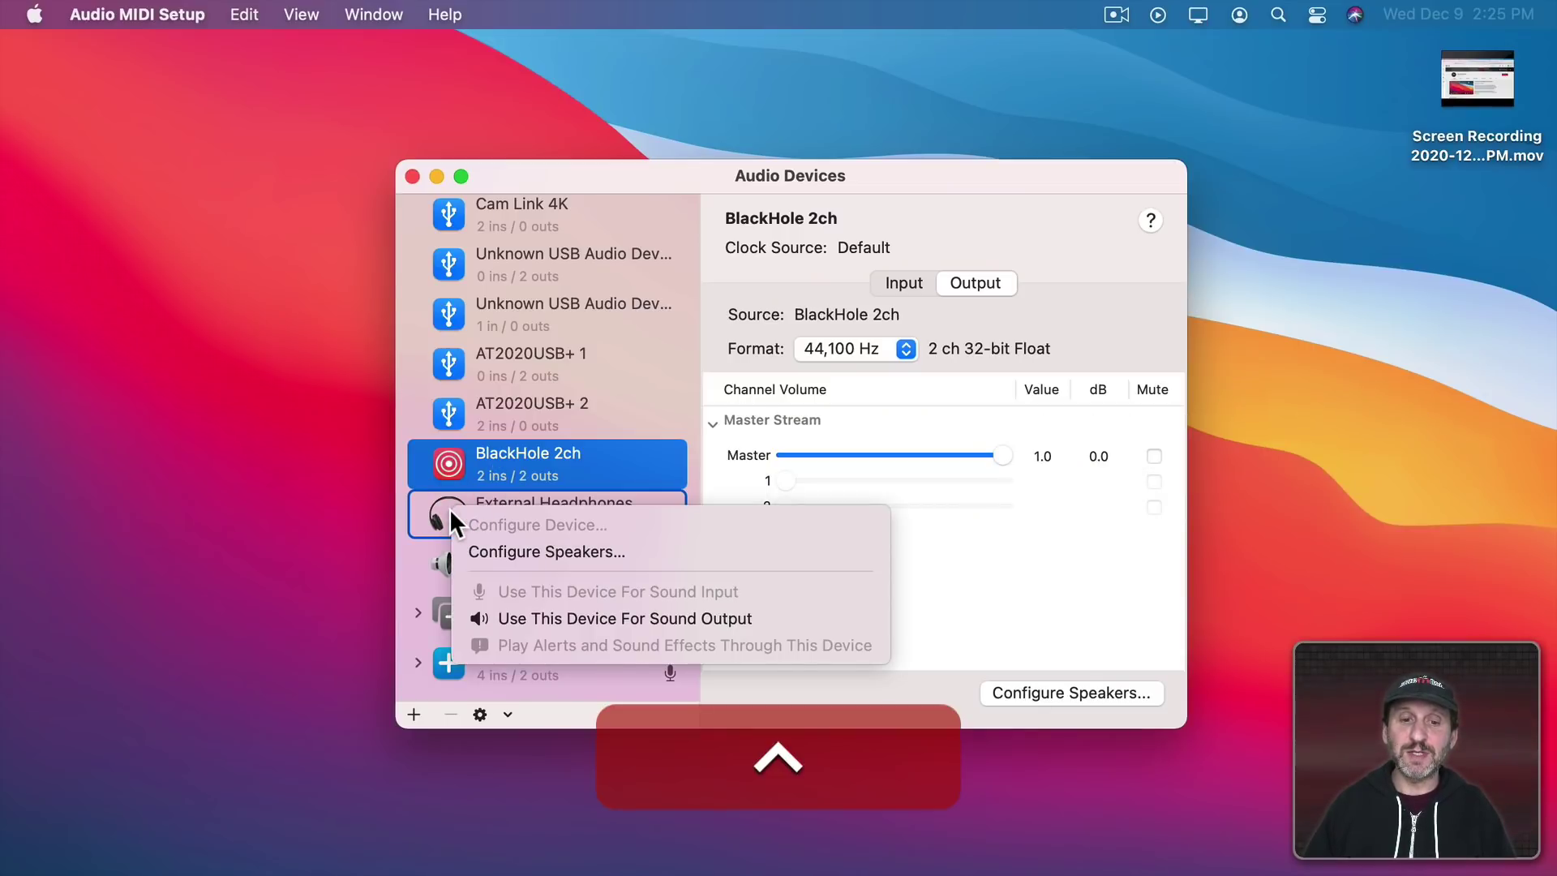
pyautogui.click(421, 549)
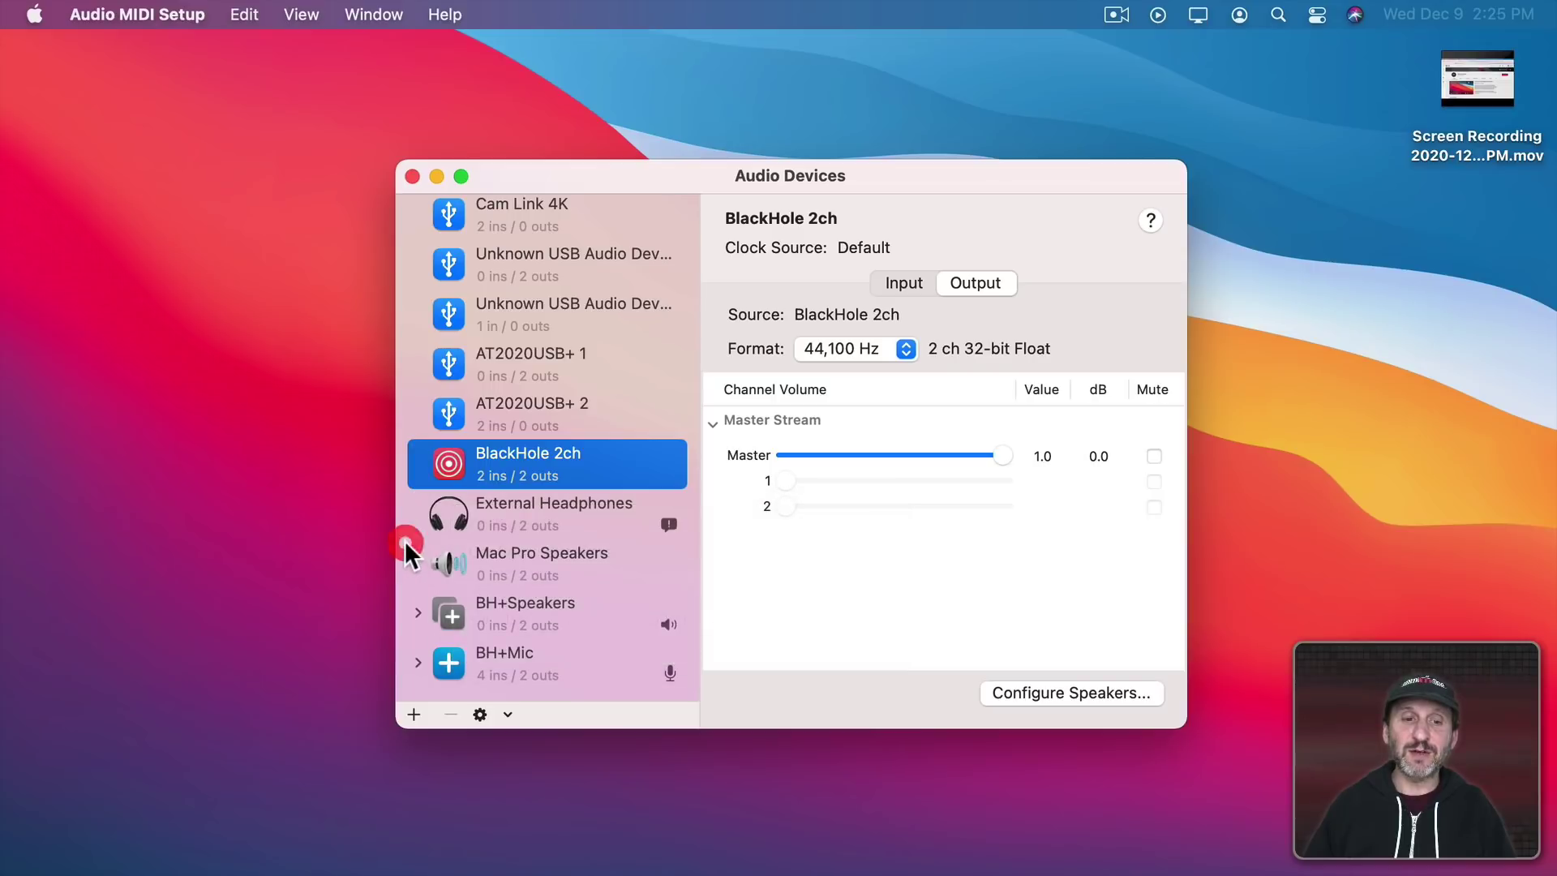
pyautogui.click(34, 13)
pyautogui.click(65, 91)
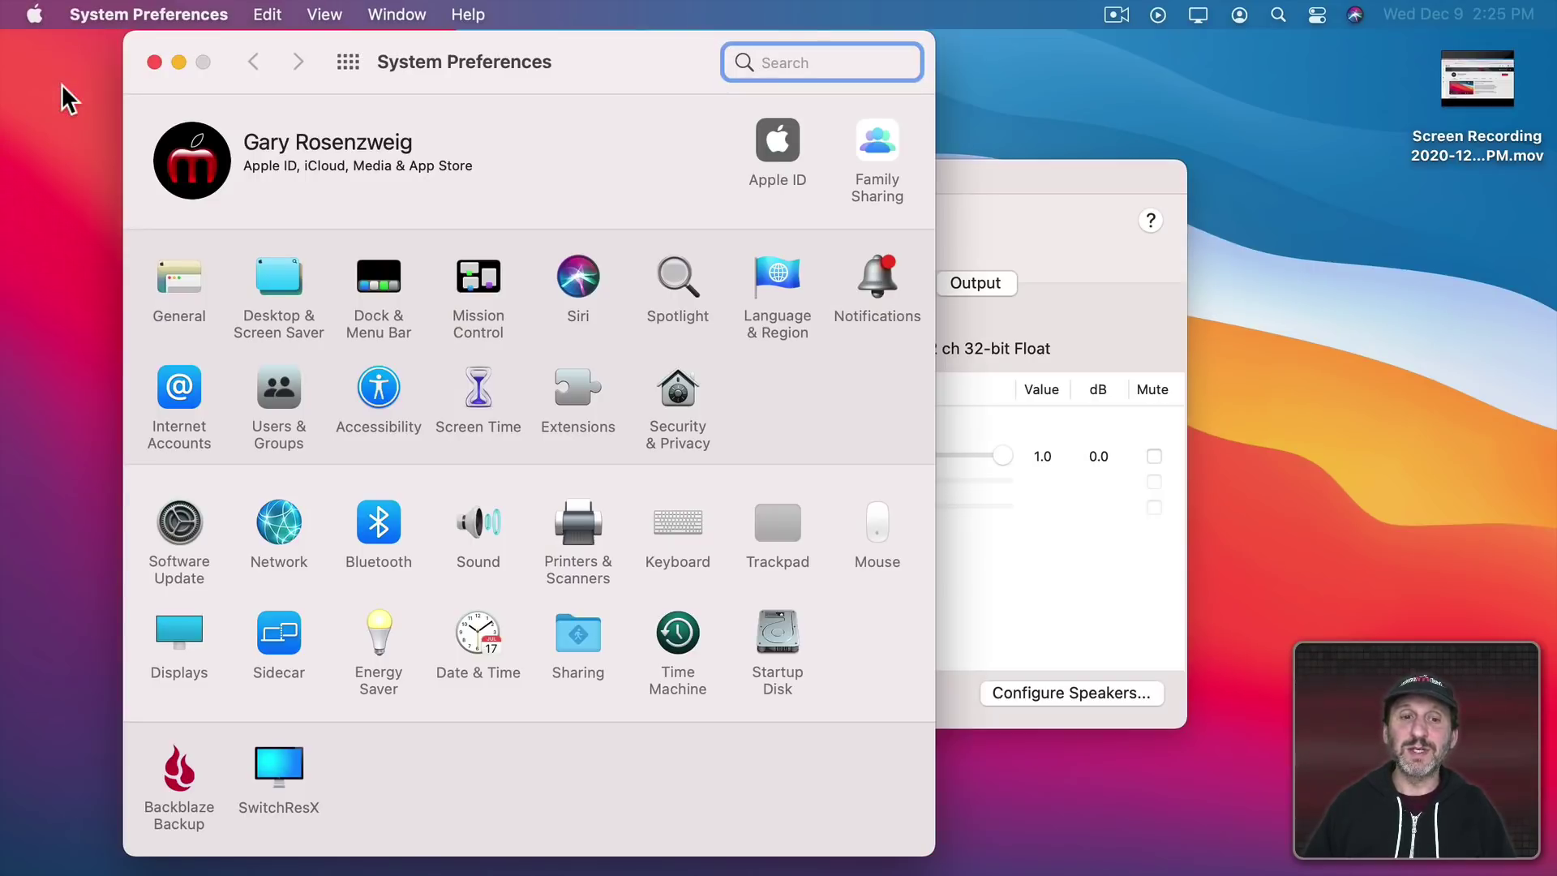
pyautogui.click(470, 527)
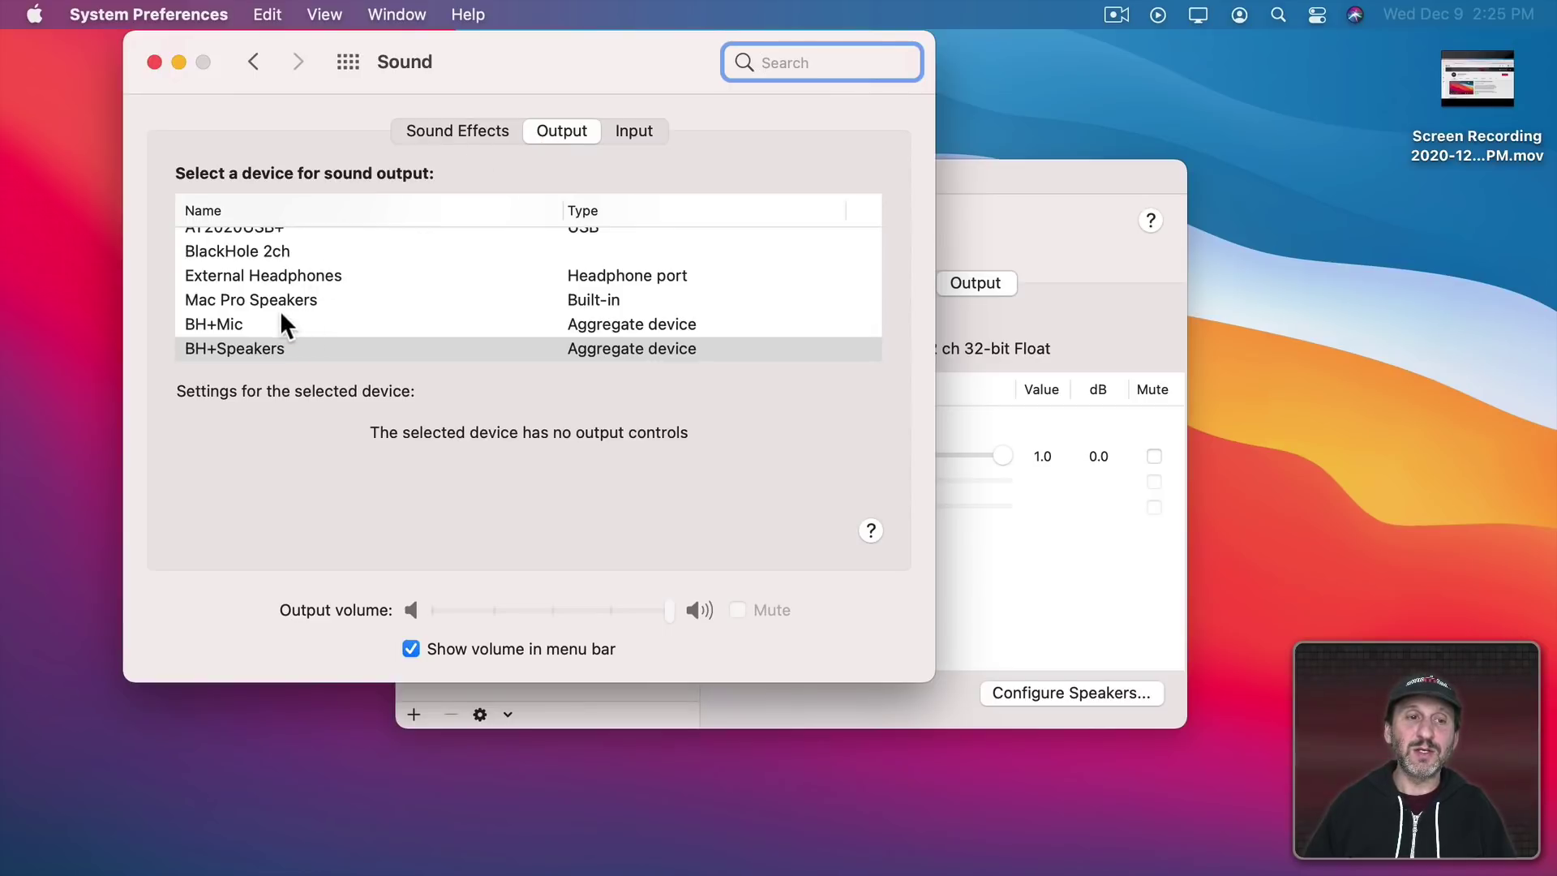
pyautogui.click(256, 275)
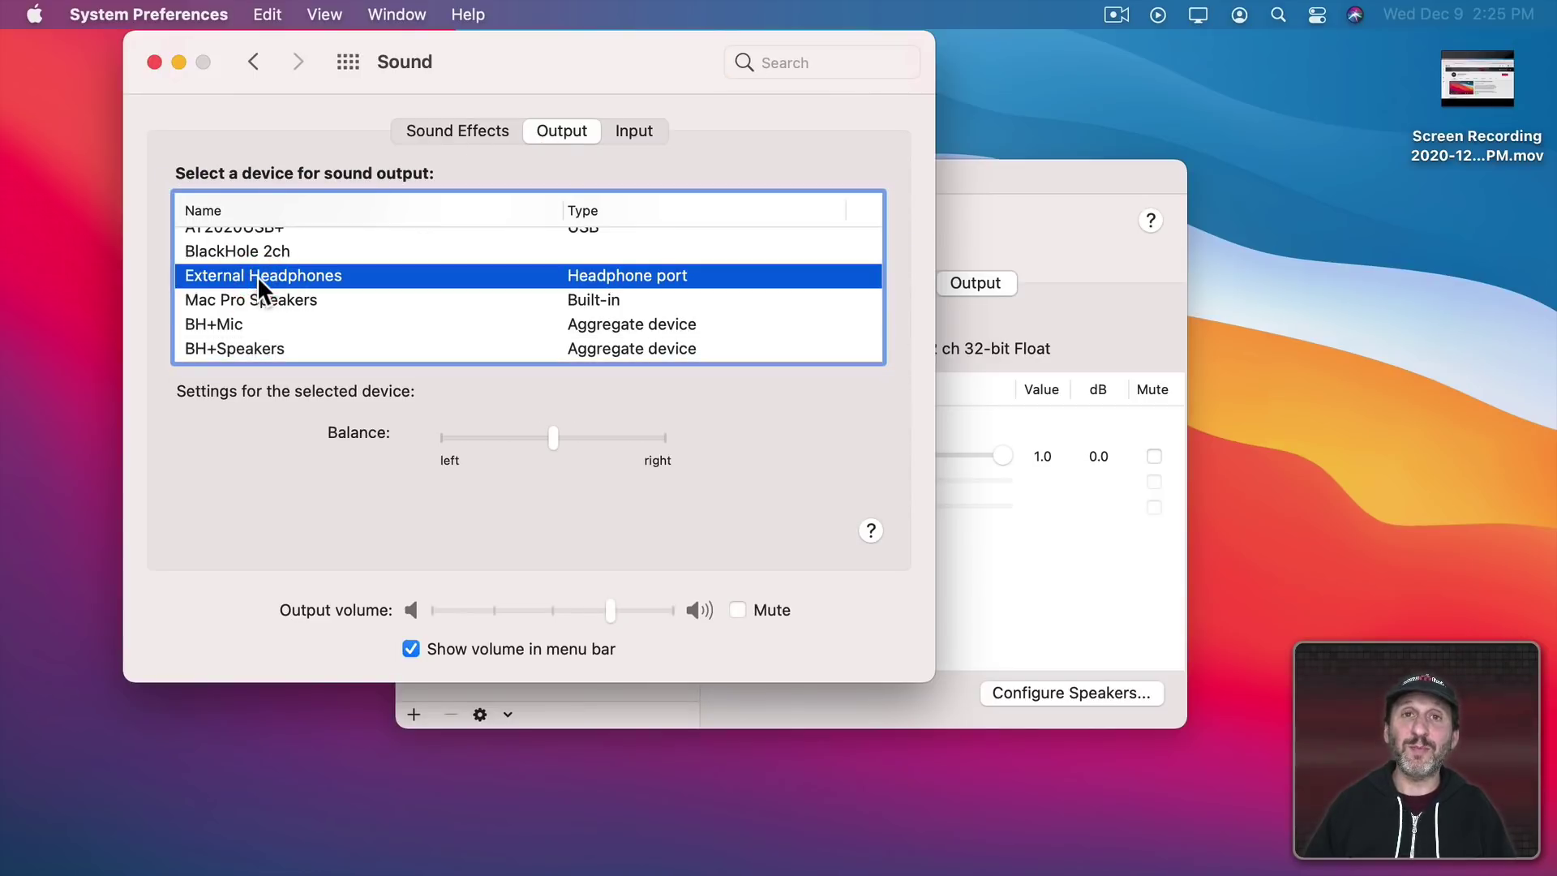
pyautogui.click(631, 130)
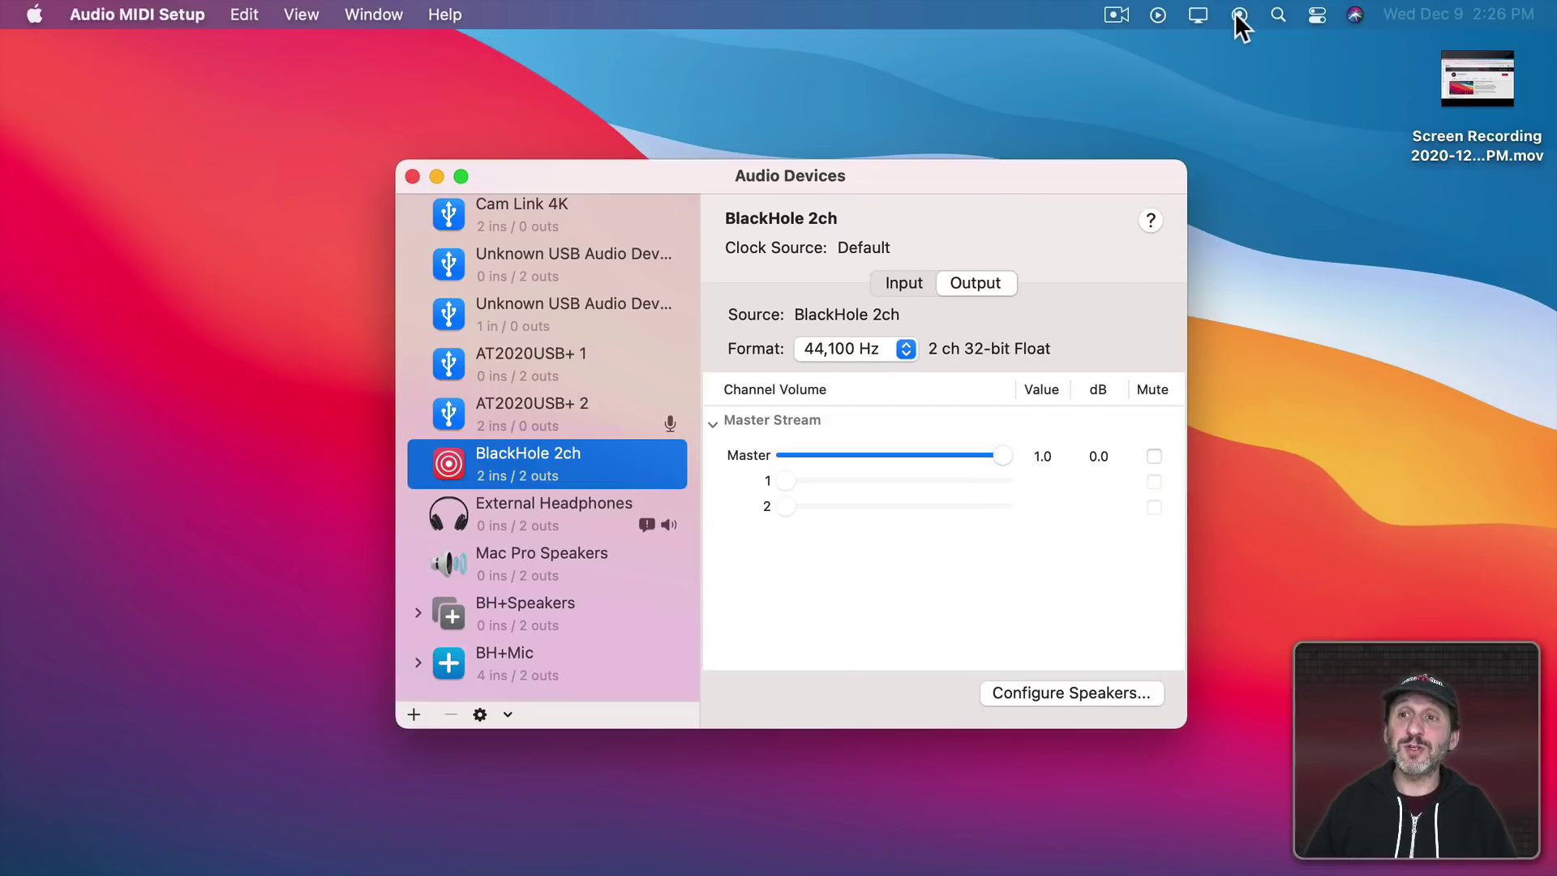
# Show Control Center's Sound output list with External Headphones active.
pyautogui.click(1320, 13)
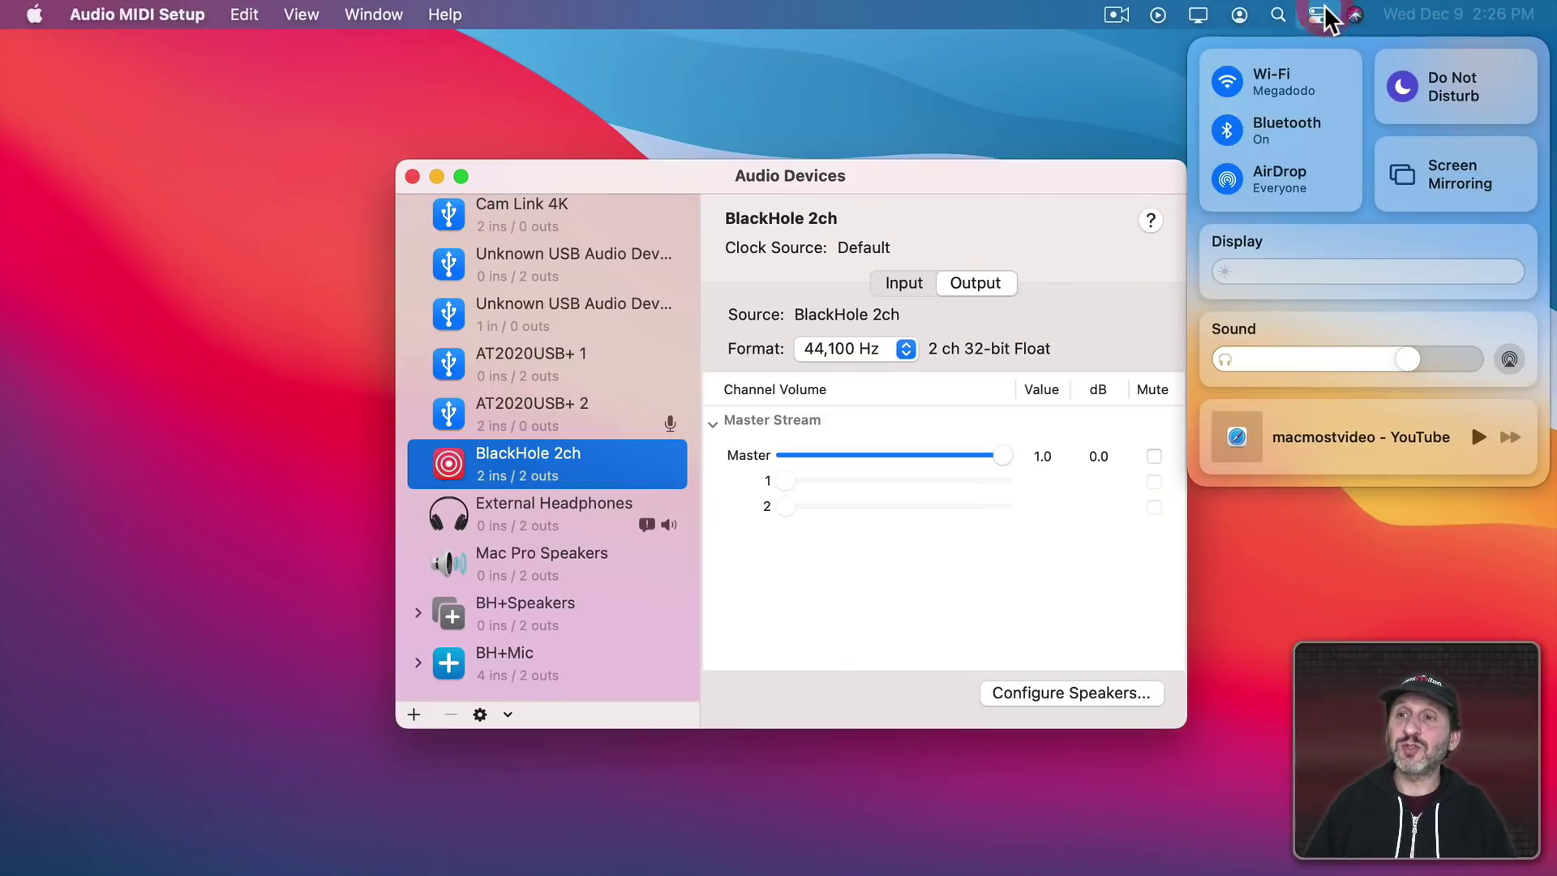
pyautogui.click(1517, 323)
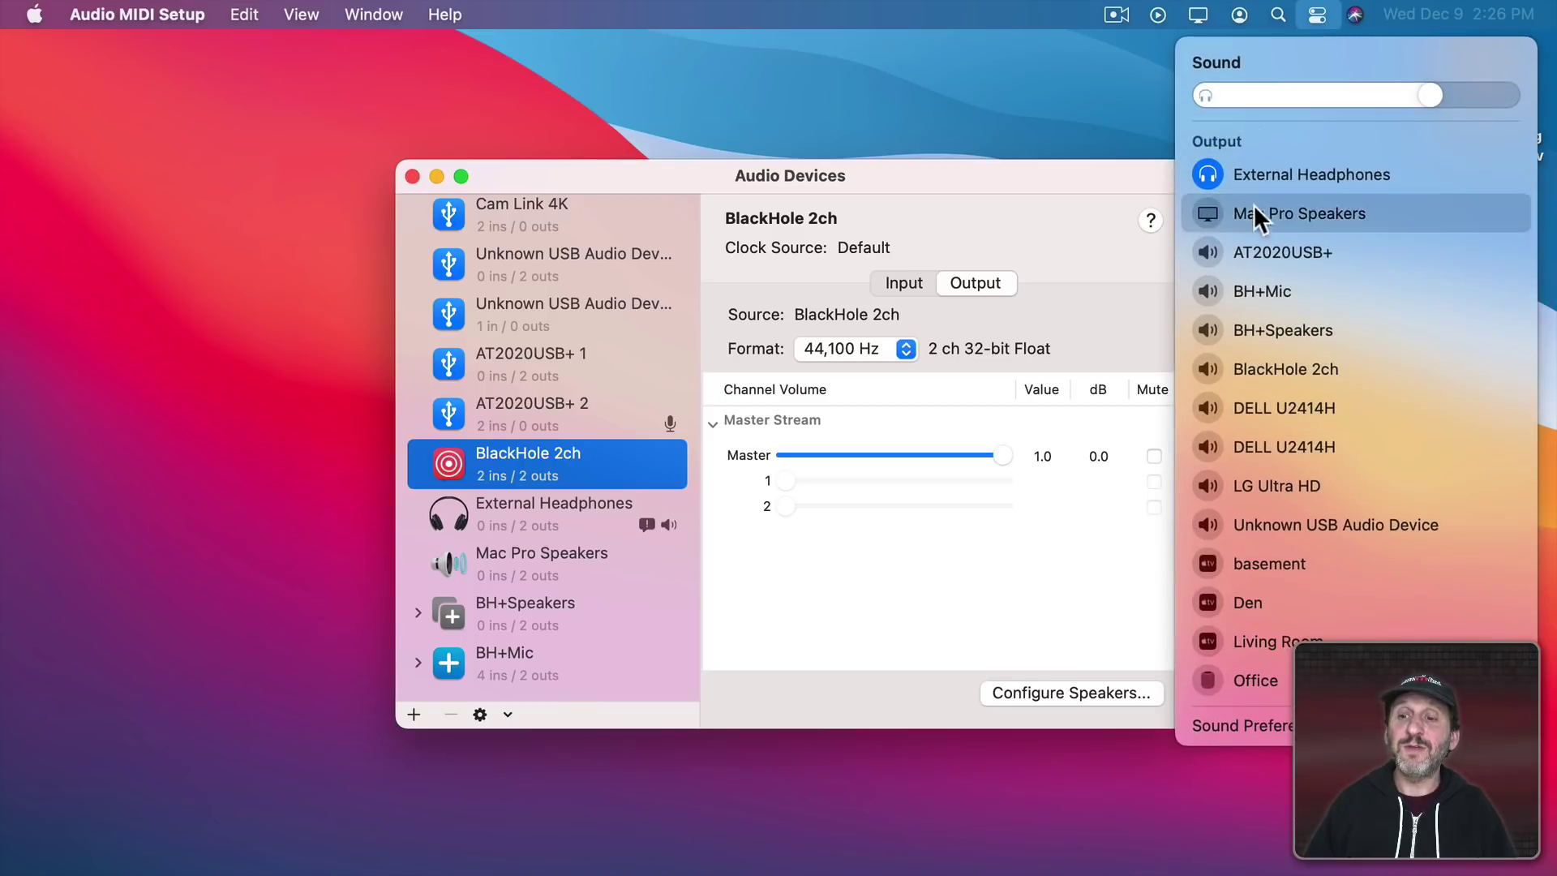